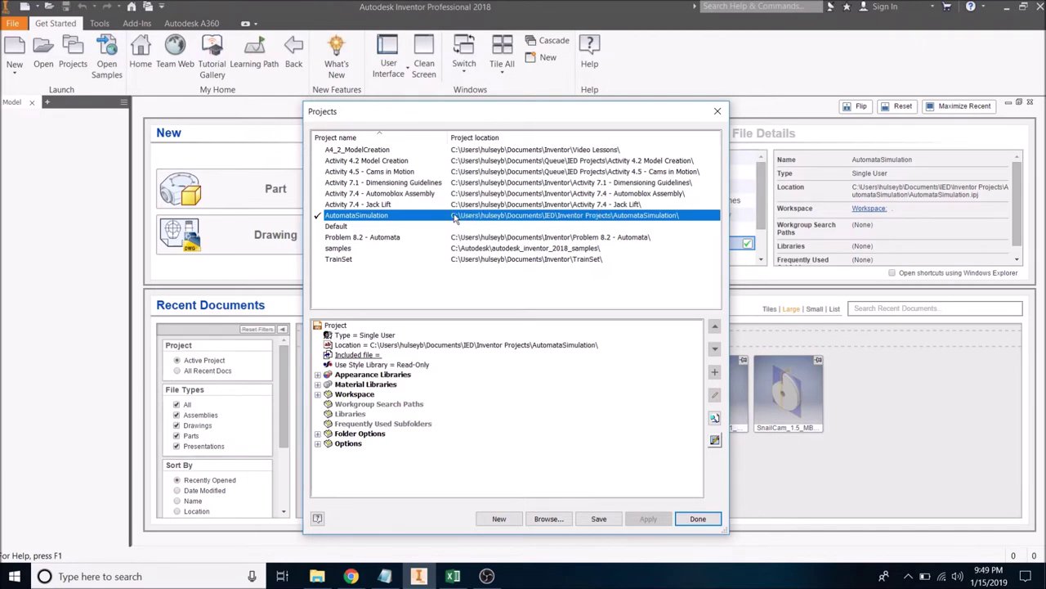
# Close the Projects dialog, leaving AutomataSimulation as the active project.
pyautogui.click(692, 518)
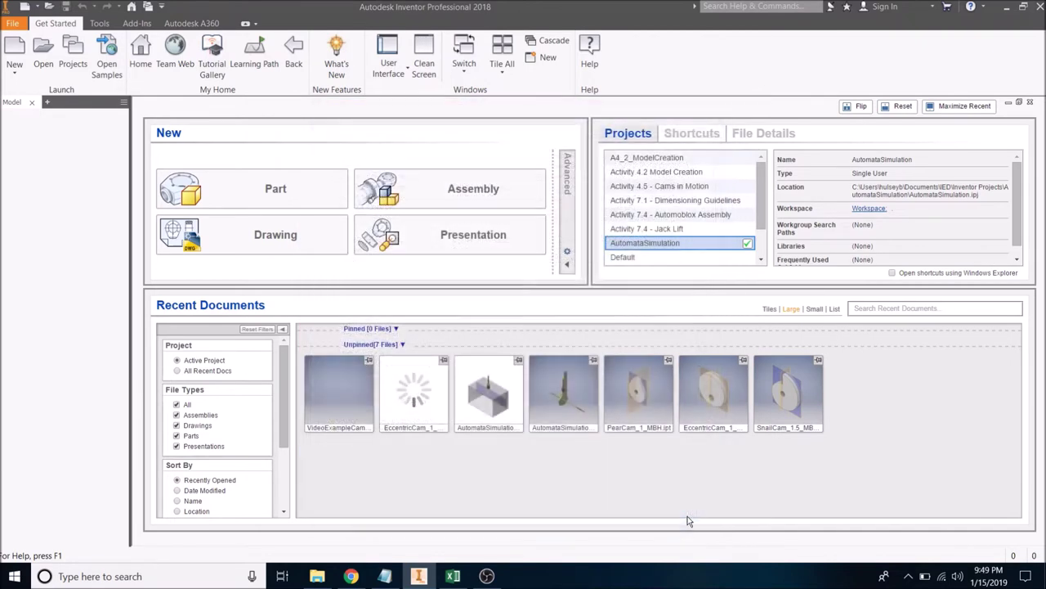
# Start a new part from Get Started and save it as Cam_ExampleVideo.ipt in AutomataSimulation.
pyautogui.click(290, 193)
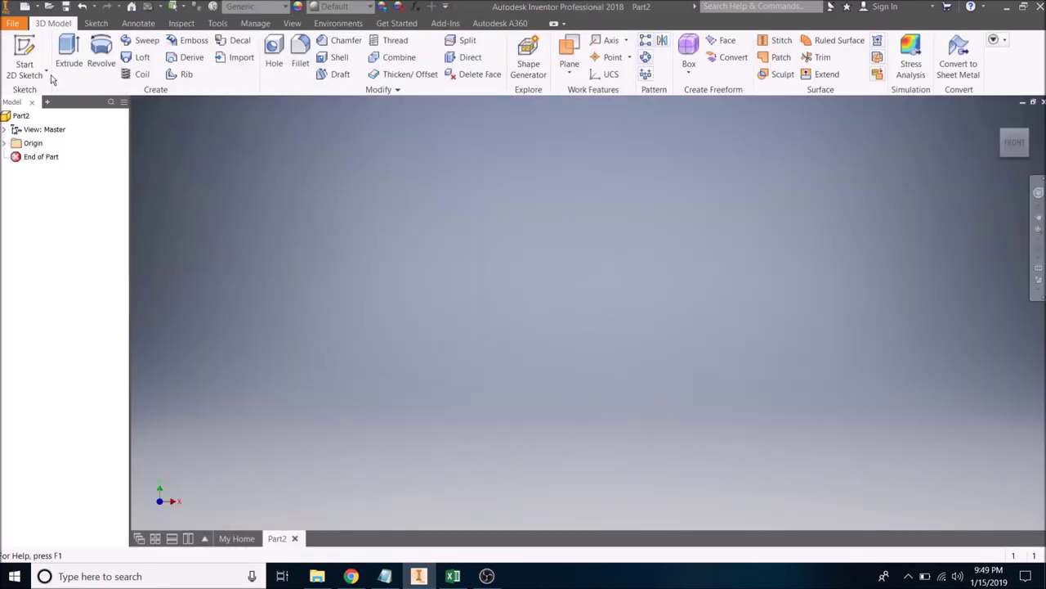
pyautogui.click(12, 23)
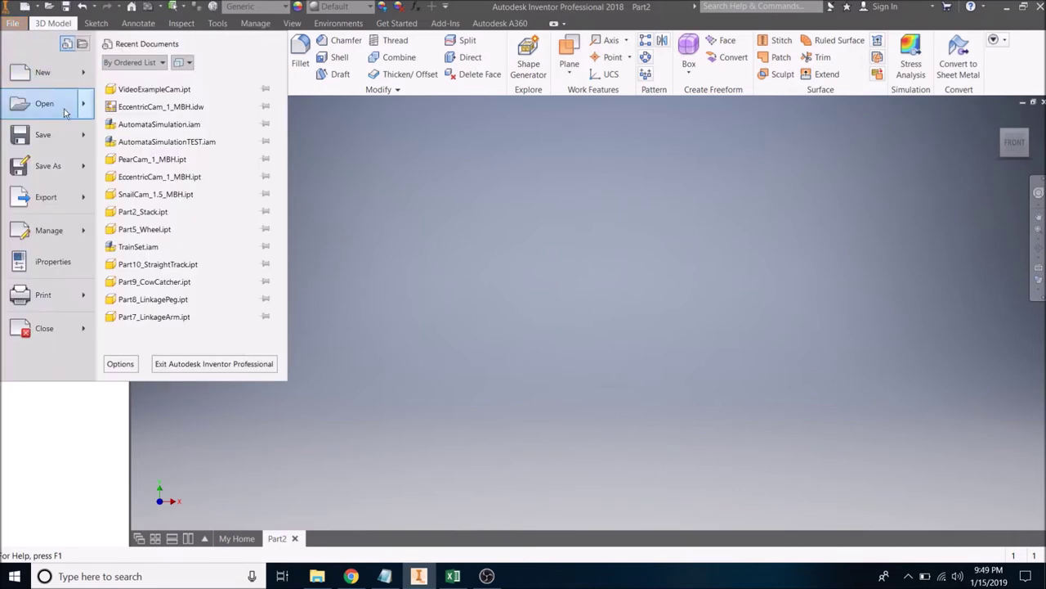
pyautogui.press('Escape')
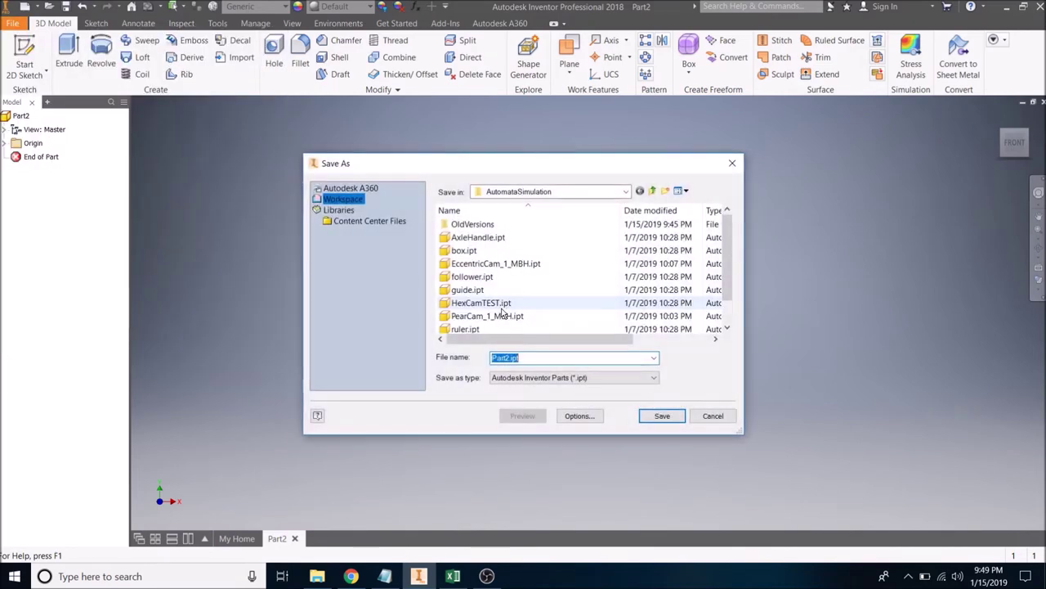
pyautogui.moveTo(503, 358); pyautogui.dragTo(509, 357)
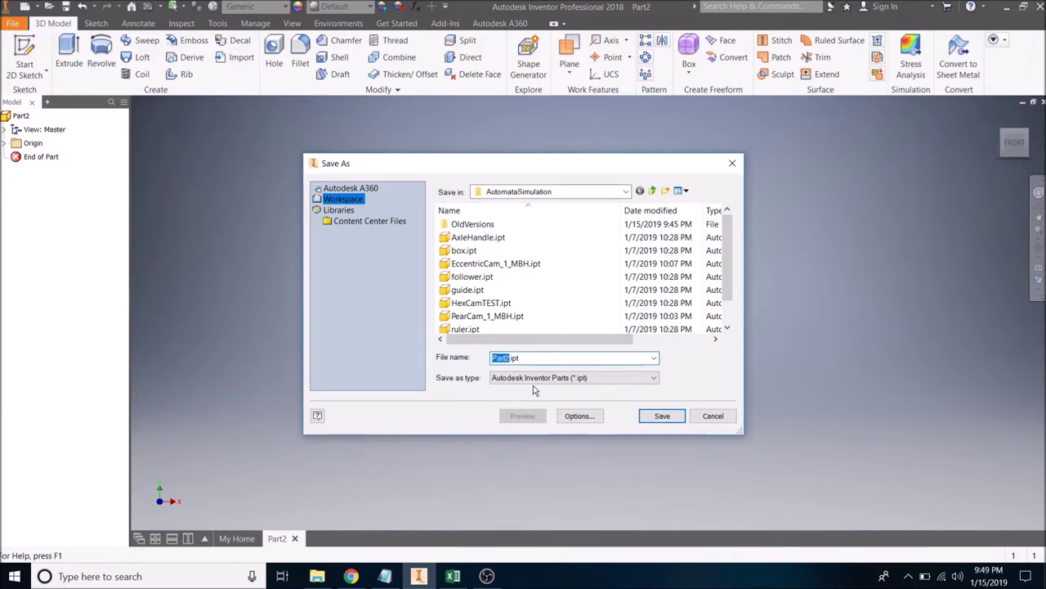
pyautogui.write('Cam_Exm')
pyautogui.press('BackSpace')
pyautogui.press('BackSpace')
pyautogui.write('am_ExampleVideo')
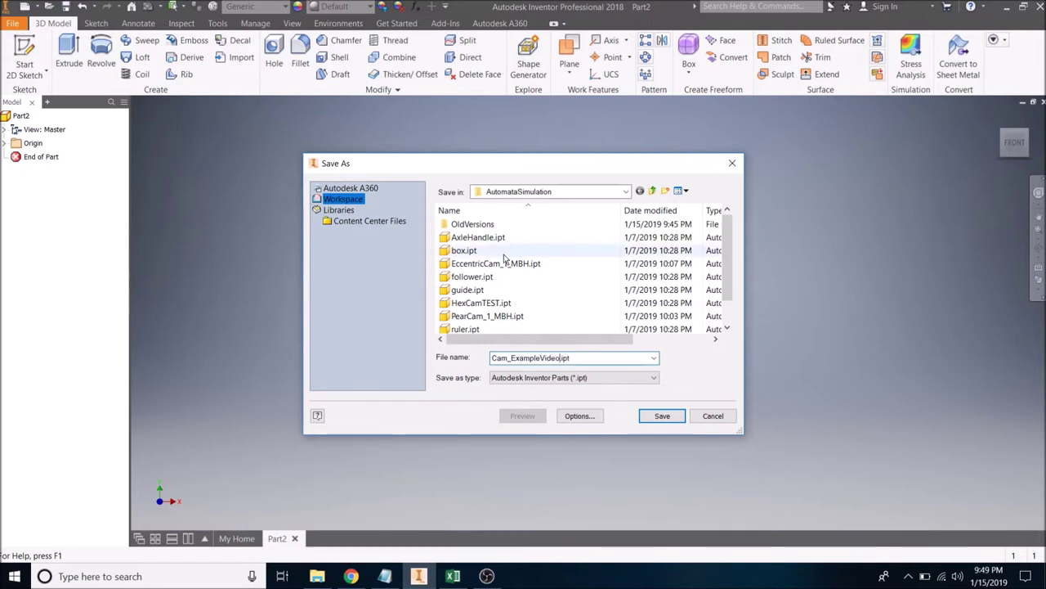
pyautogui.scroll(-1, 507, 263)
pyautogui.scroll(1, 502, 280)
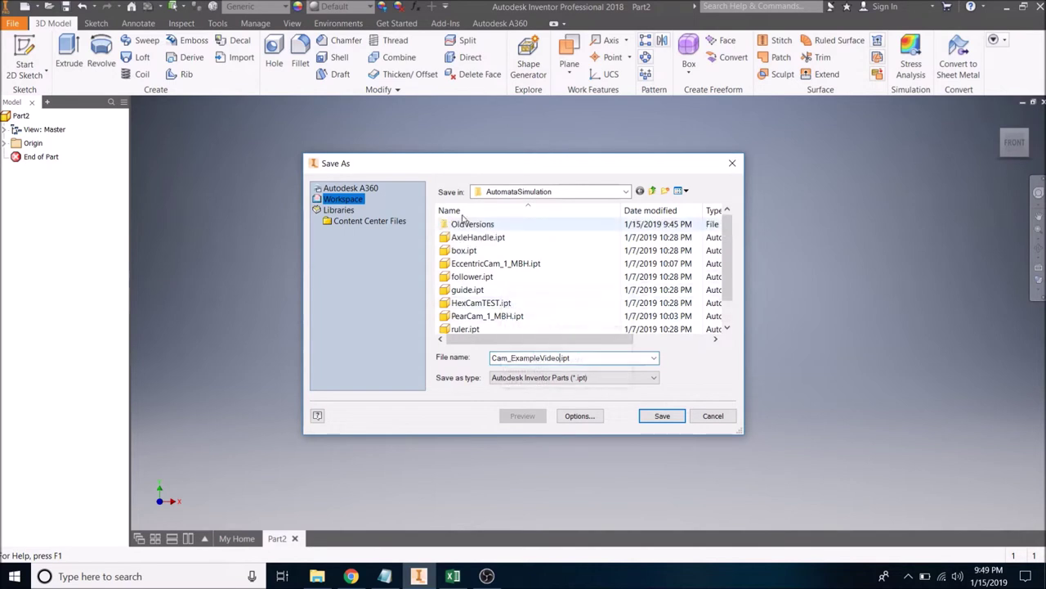
pyautogui.click(664, 417)
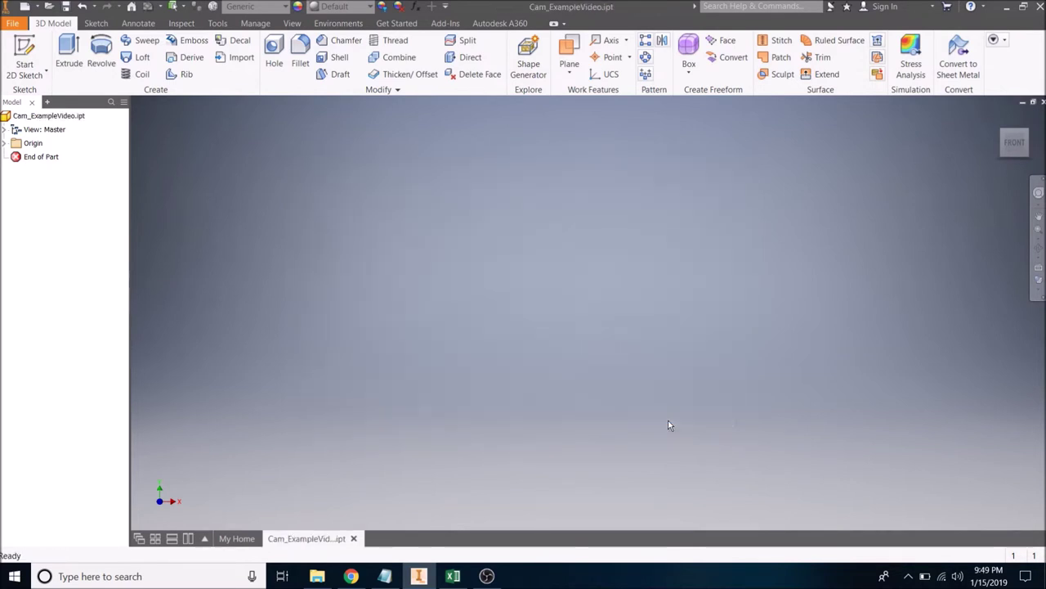
# Start Sketch1 on an origin plane, then switch to the cam template slide in Chrome.
pyautogui.click(24, 61)
pyautogui.click(535, 167)
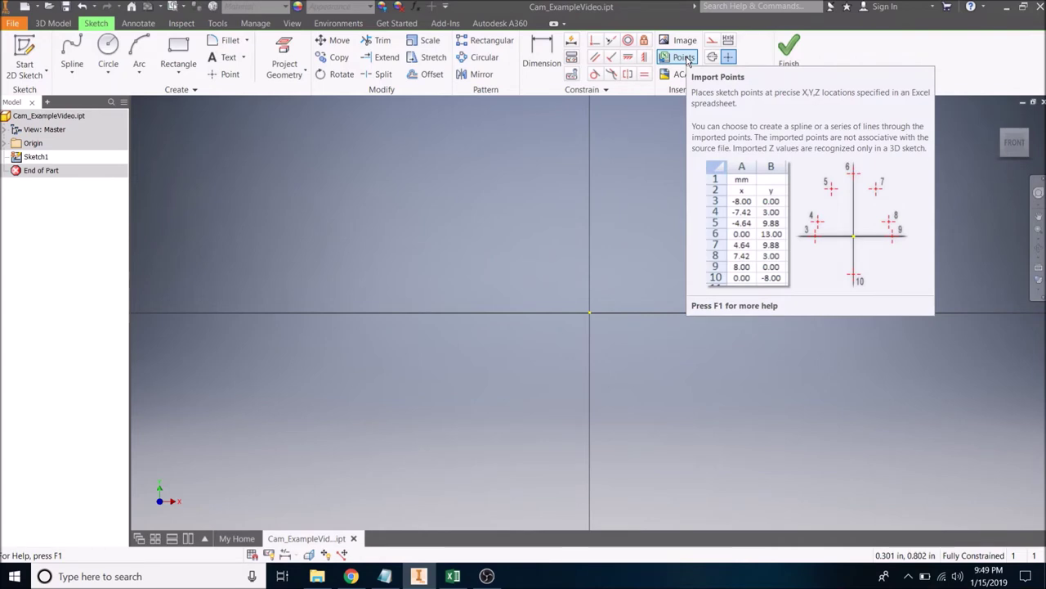
pyautogui.hotkey('alt', 'Tab')
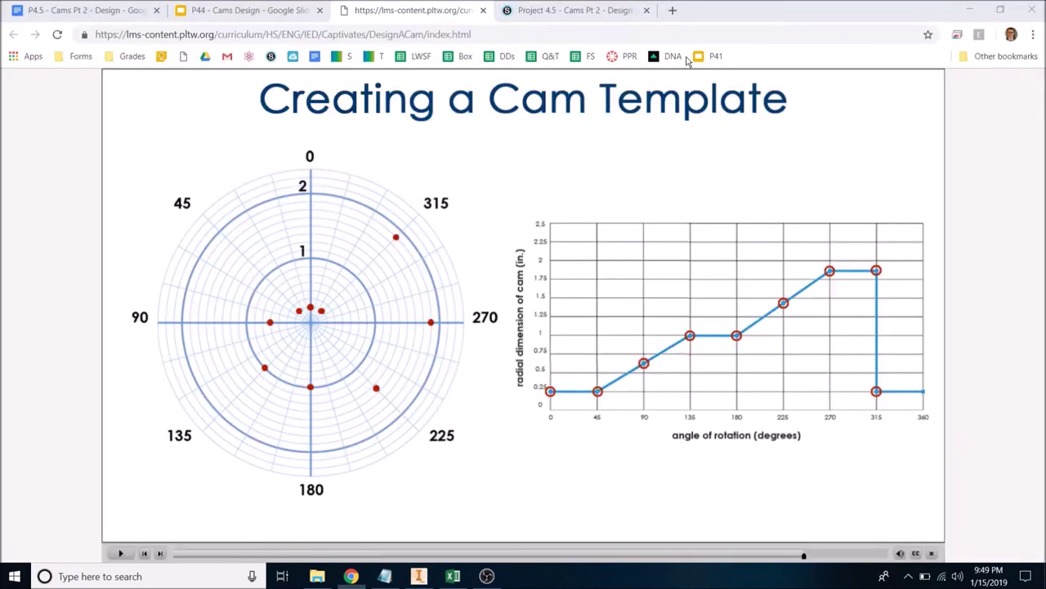
# Find the PolarConversion.xlsx attachment on the Project 4.5 page and bring it up in Excel.
pyautogui.click(532, 6)
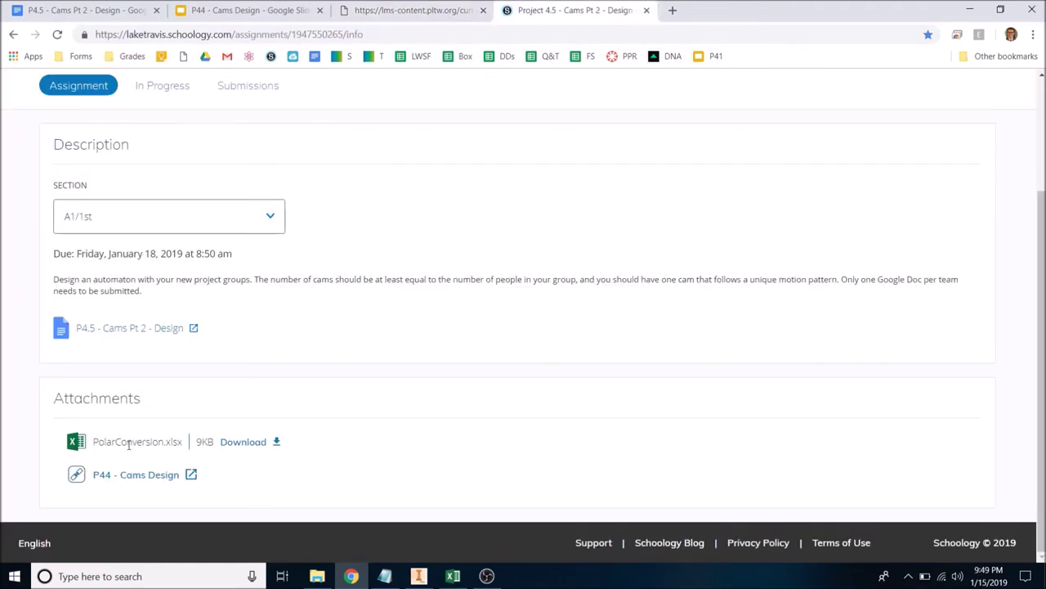
pyautogui.moveTo(104, 443); pyautogui.dragTo(156, 445)
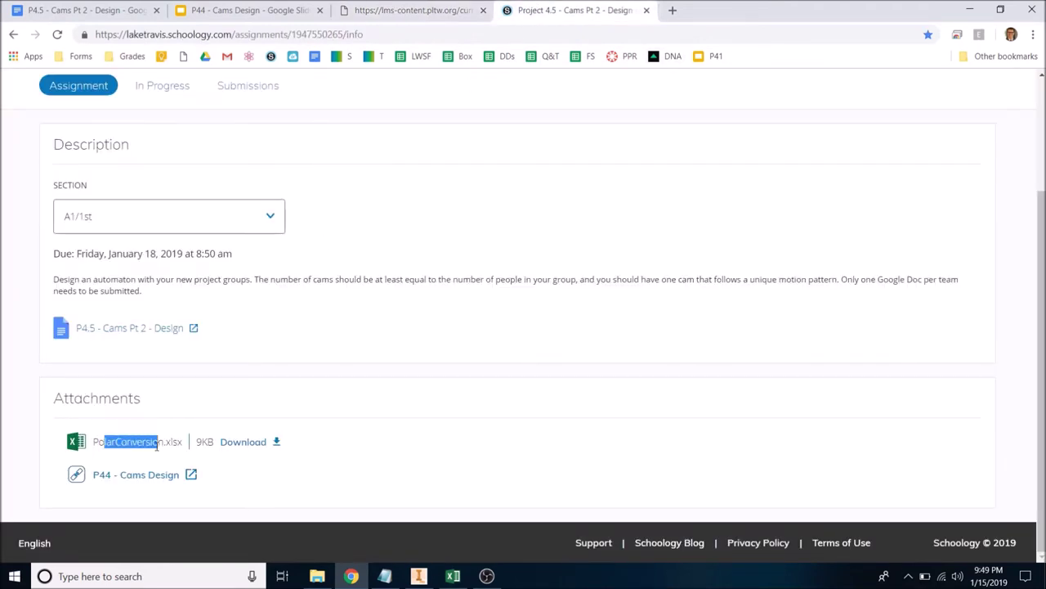
pyautogui.click(164, 445)
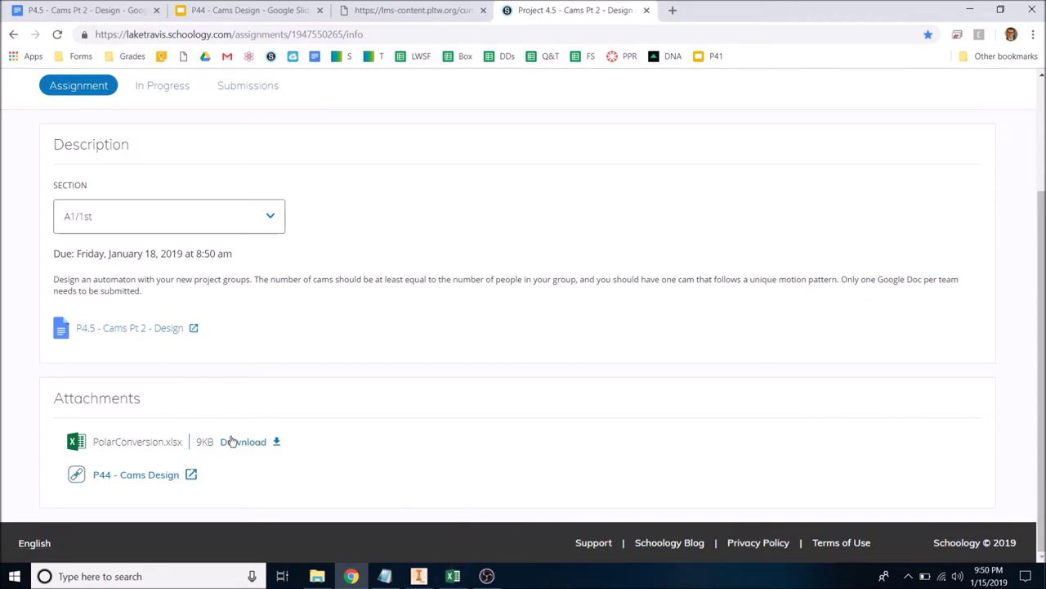
pyautogui.click(453, 575)
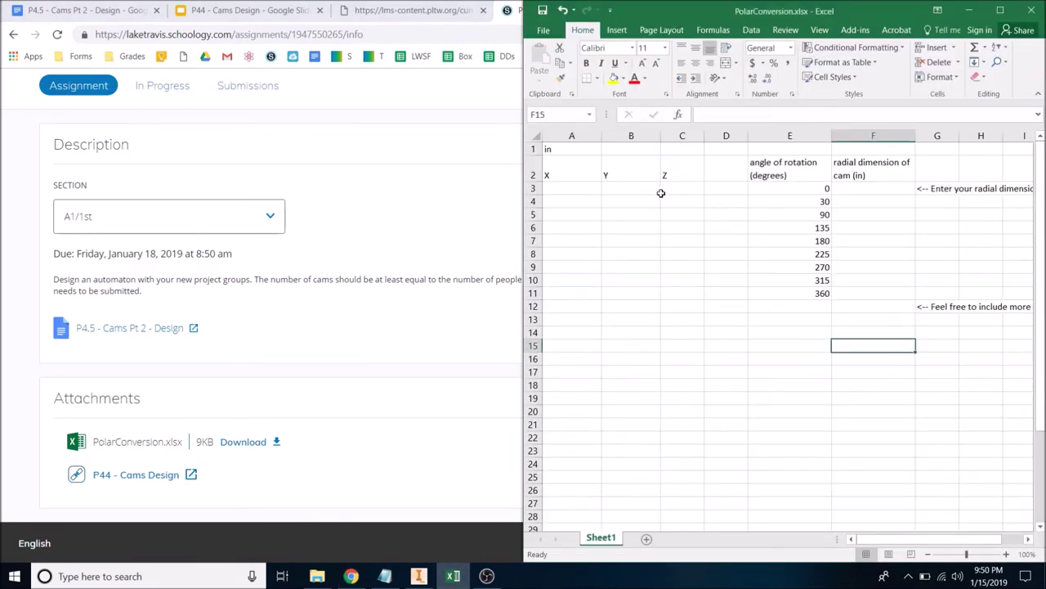
# Inspect the X/Y formulas in A3 and B3 and the angles in E3 and E4, then maximize the slide.
pyautogui.moveTo(561, 151); pyautogui.dragTo(630, 264)
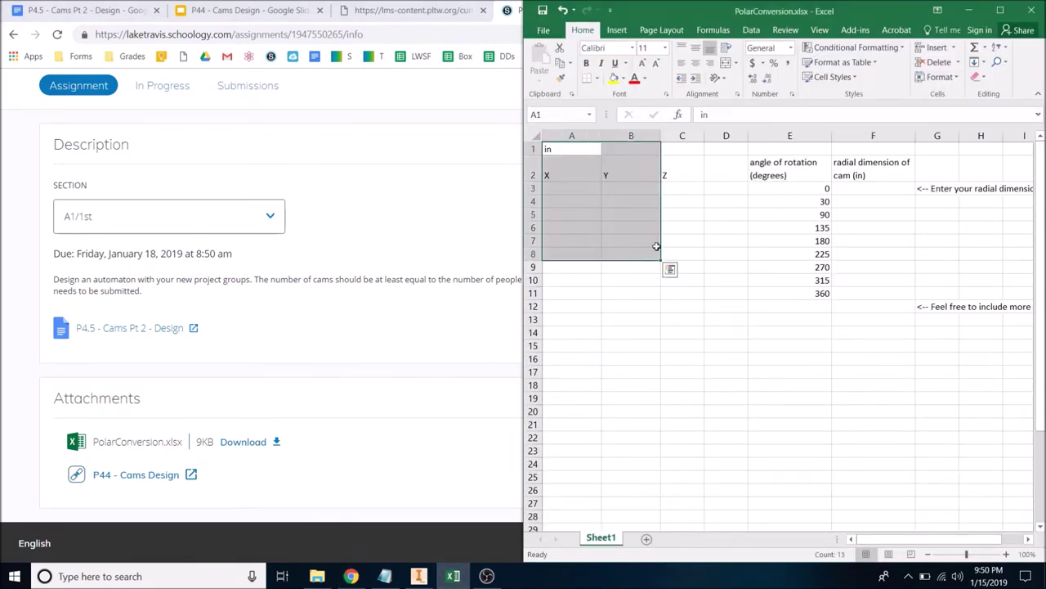
pyautogui.click(725, 216)
pyautogui.click(618, 188)
pyautogui.press('Left')
pyautogui.press('Right')
pyautogui.click(880, 189)
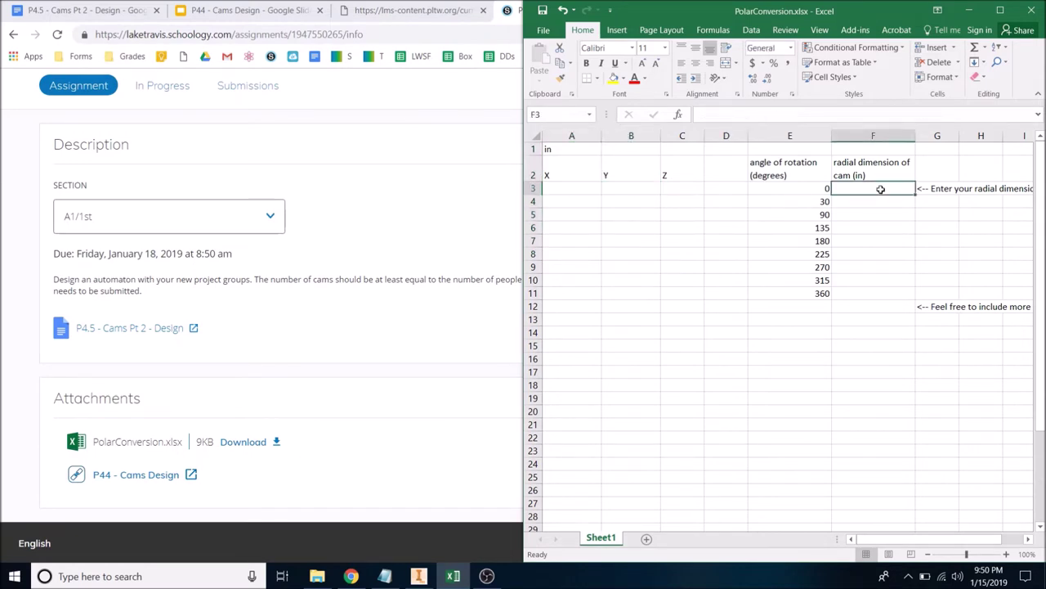
pyautogui.click(814, 190)
pyautogui.click(857, 186)
pyautogui.click(792, 204)
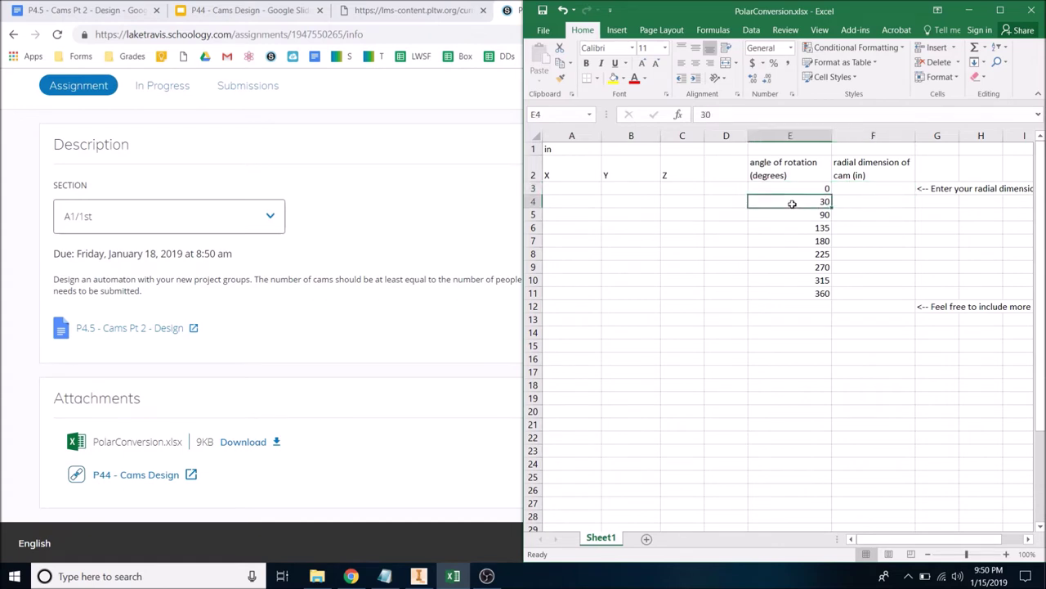
pyautogui.click(589, 190)
pyautogui.click(621, 189)
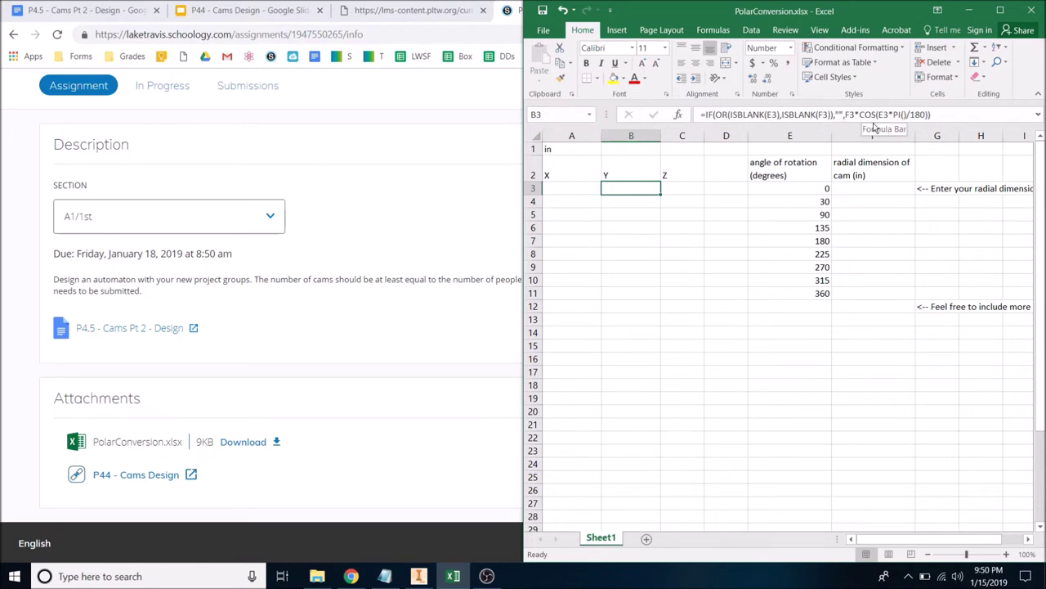
pyautogui.click(874, 189)
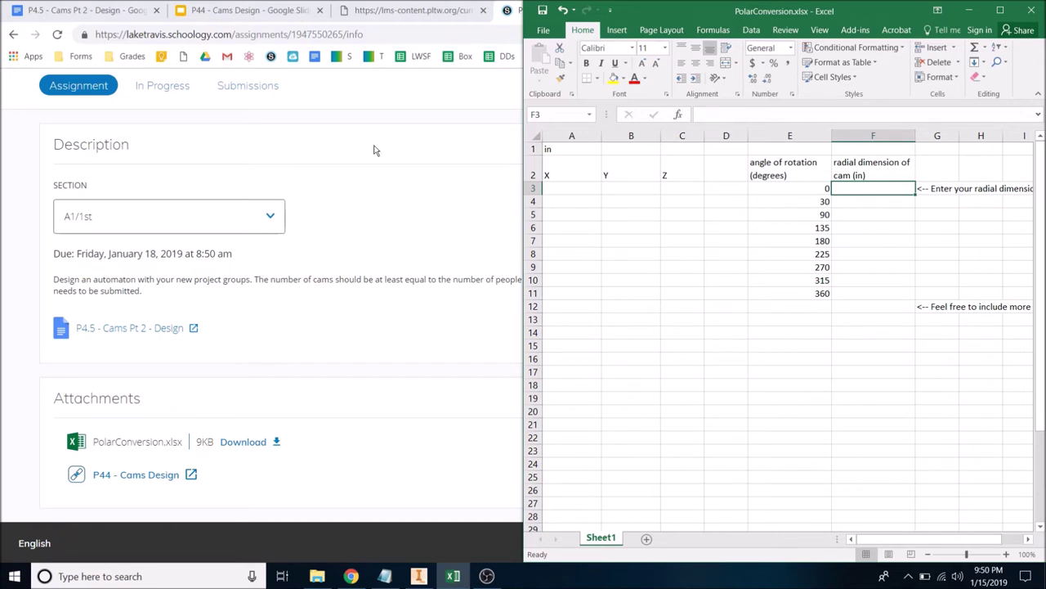
pyautogui.doubleClick(384, 9)
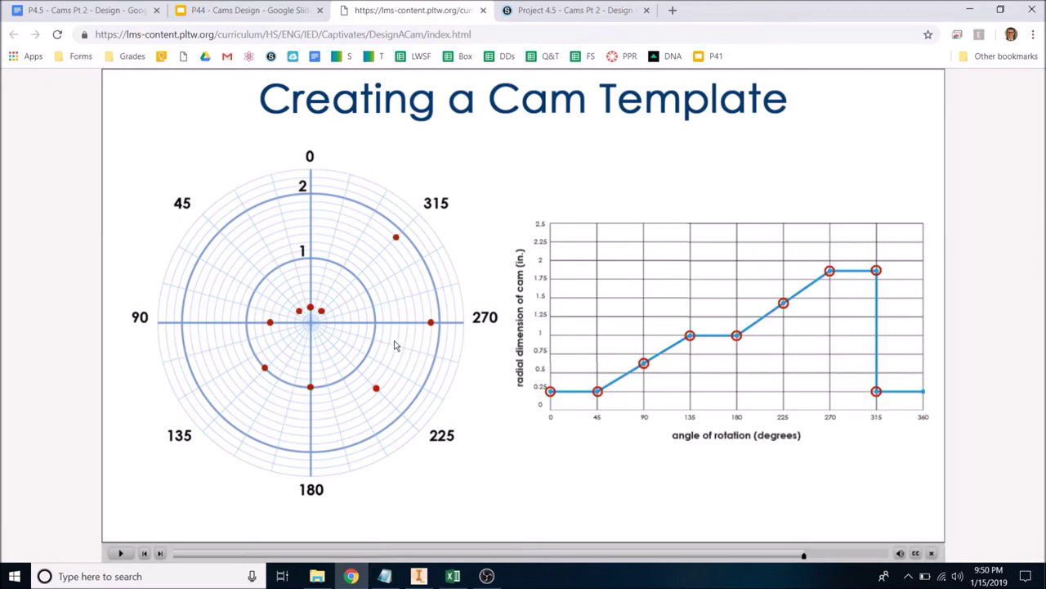
# Paste the radial dimensions into F3:F11 of the PolarConversion sheet.
pyautogui.hotkey('alt', 'Tab')
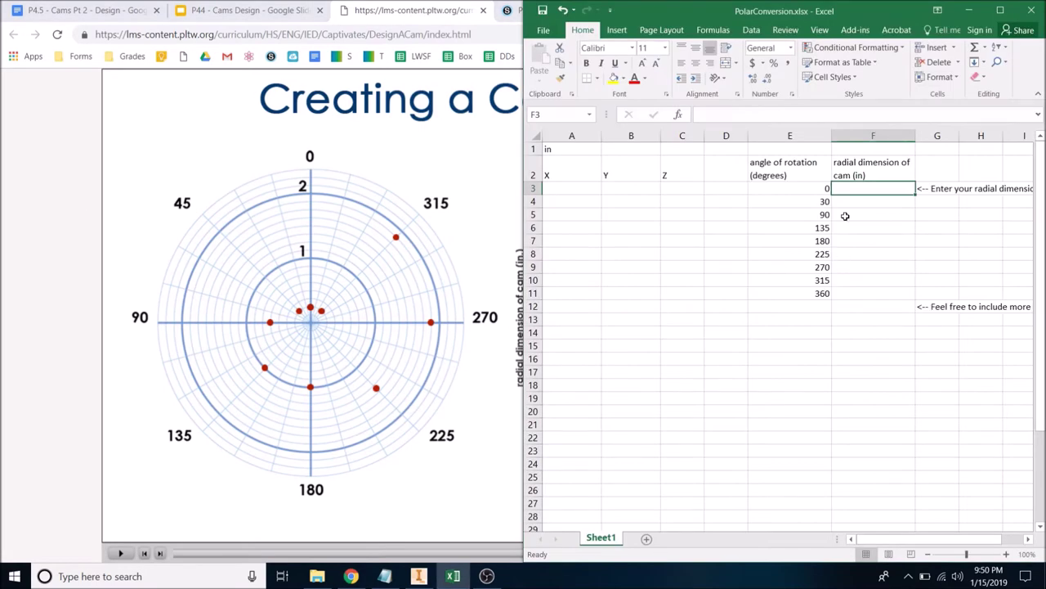
pyautogui.write('0.25 0.25 0.625 1 1 1.4 1.8 1.8 0.25')
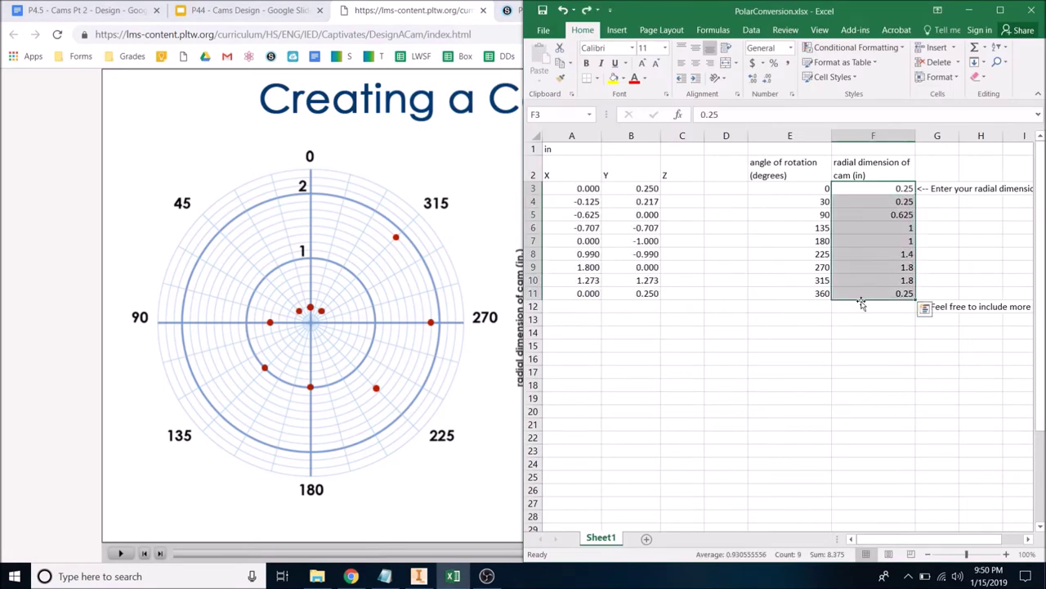
pyautogui.click(838, 317)
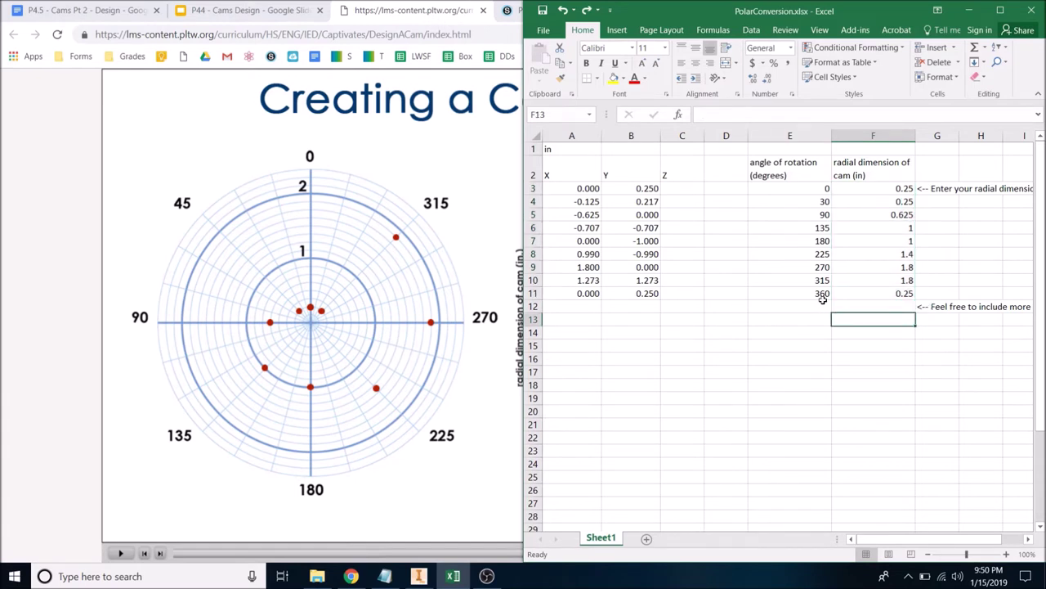
pyautogui.click(819, 282)
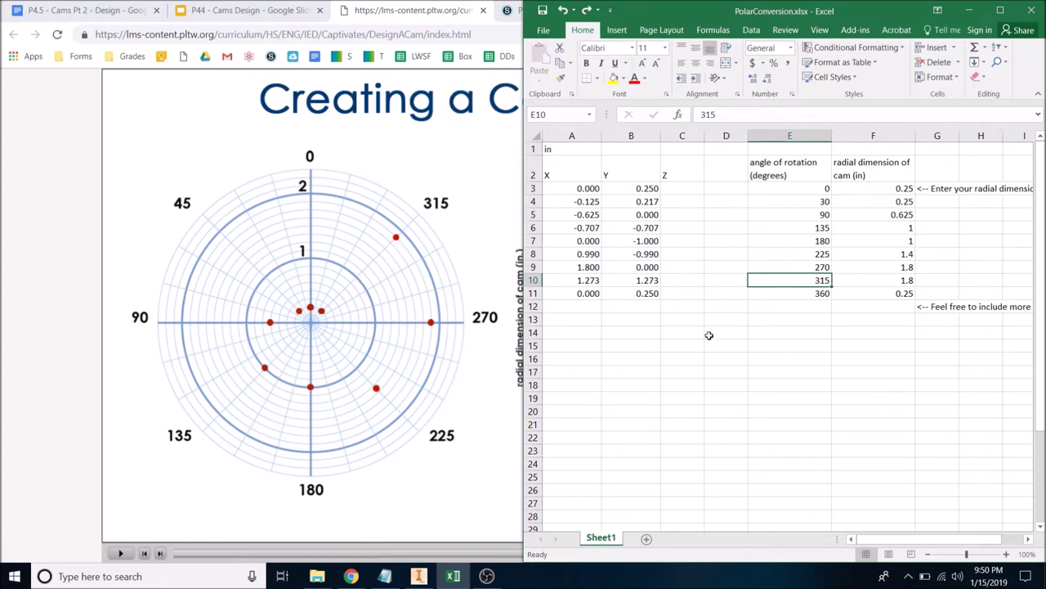
# Add row 12 with a 315 degree angle and 0.25 radius, checking its X and Y values.
pyautogui.click(825, 305)
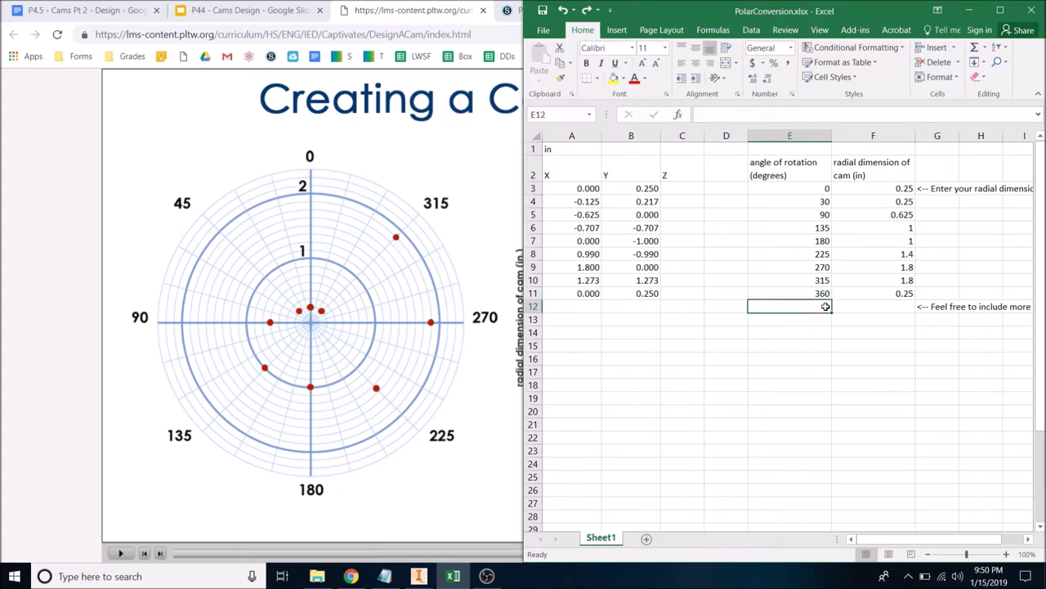
pyautogui.write('315')
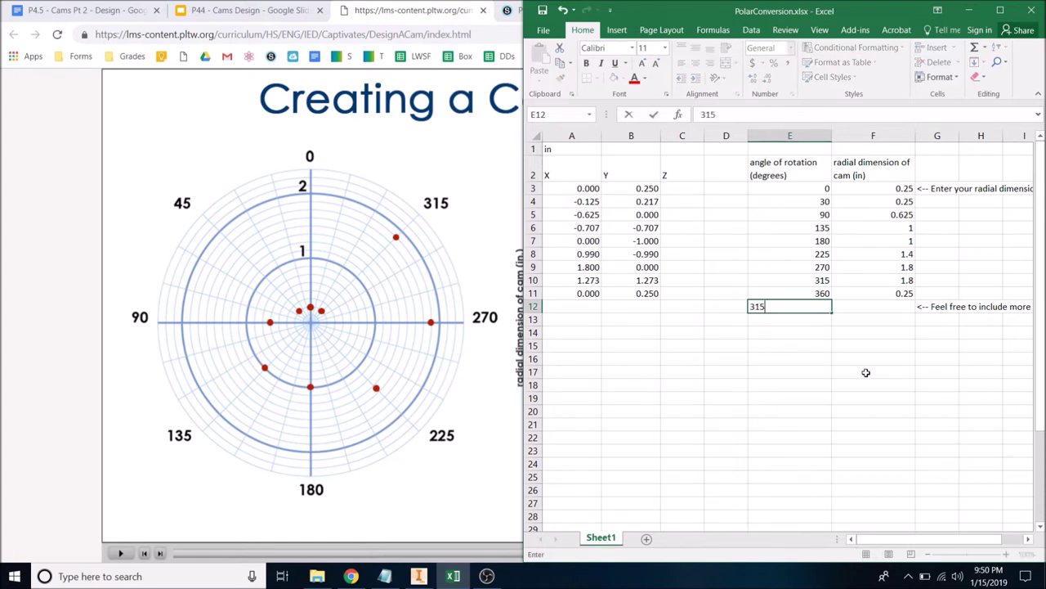
pyautogui.press('Tab')
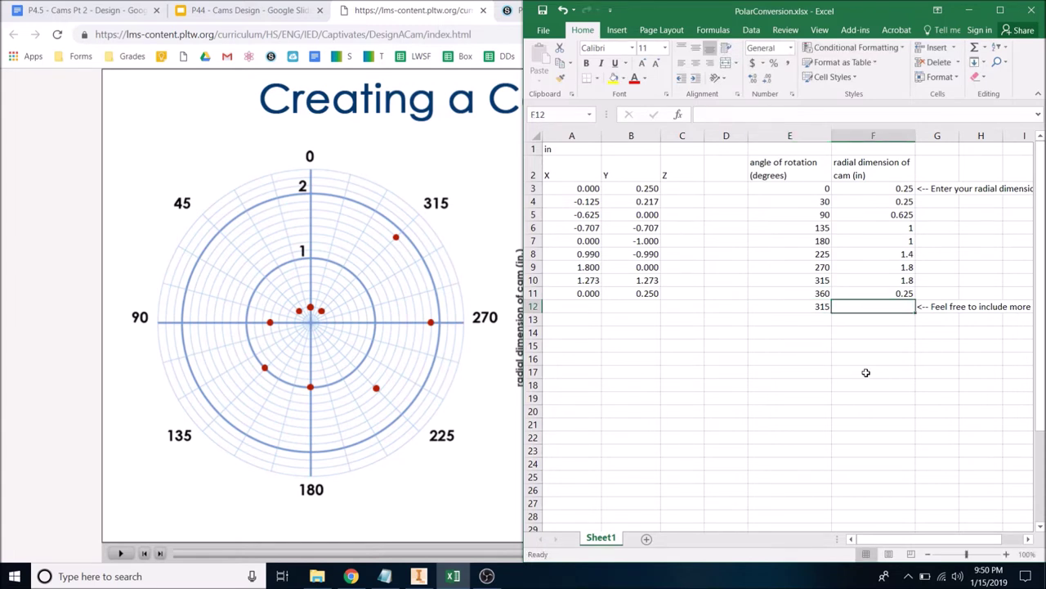
pyautogui.write('0.25')
pyautogui.press('Return')
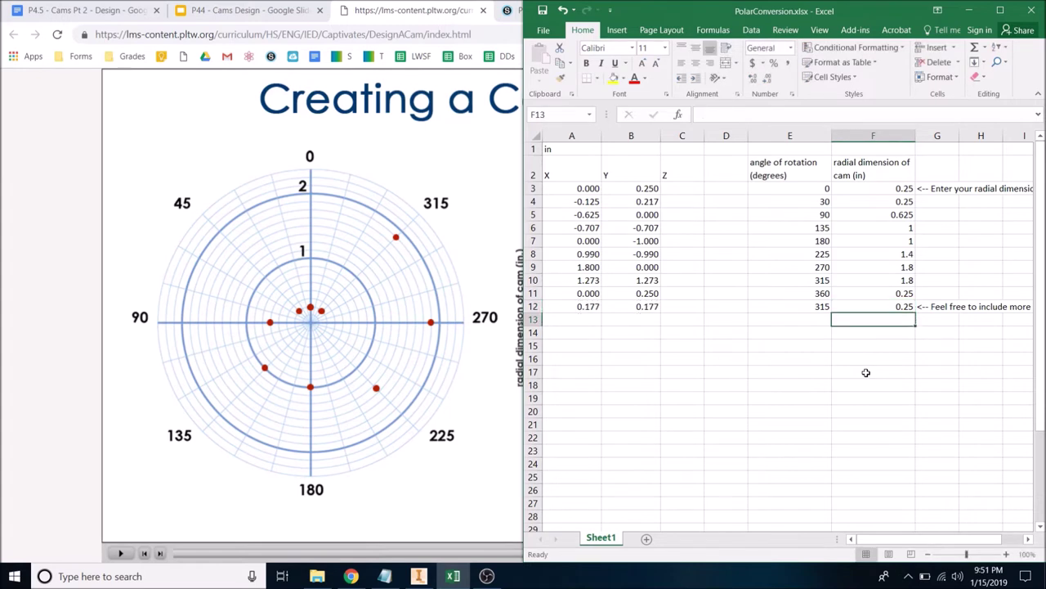
pyautogui.click(577, 309)
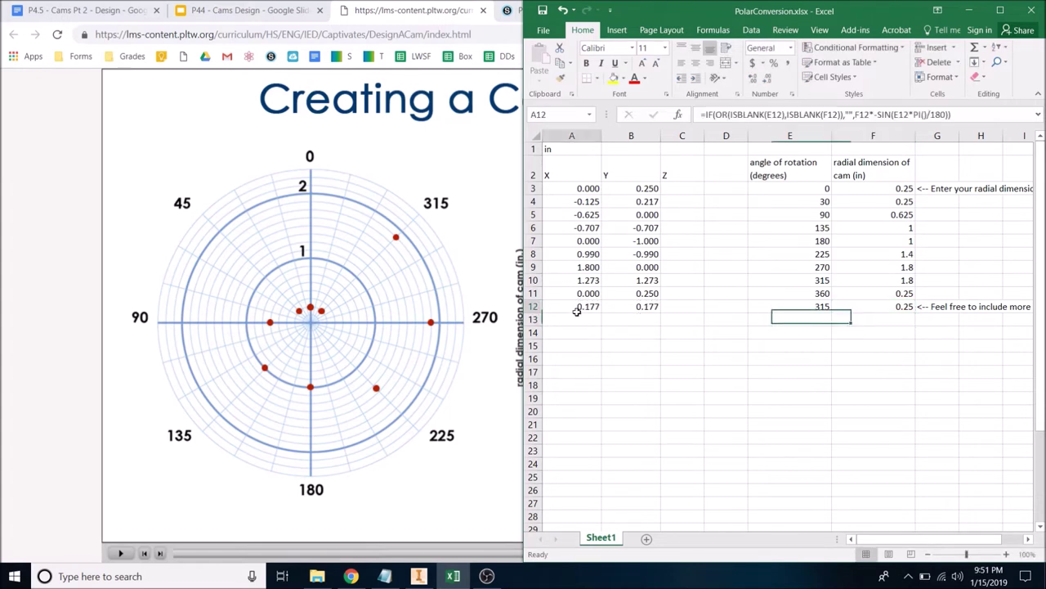
pyautogui.click(627, 309)
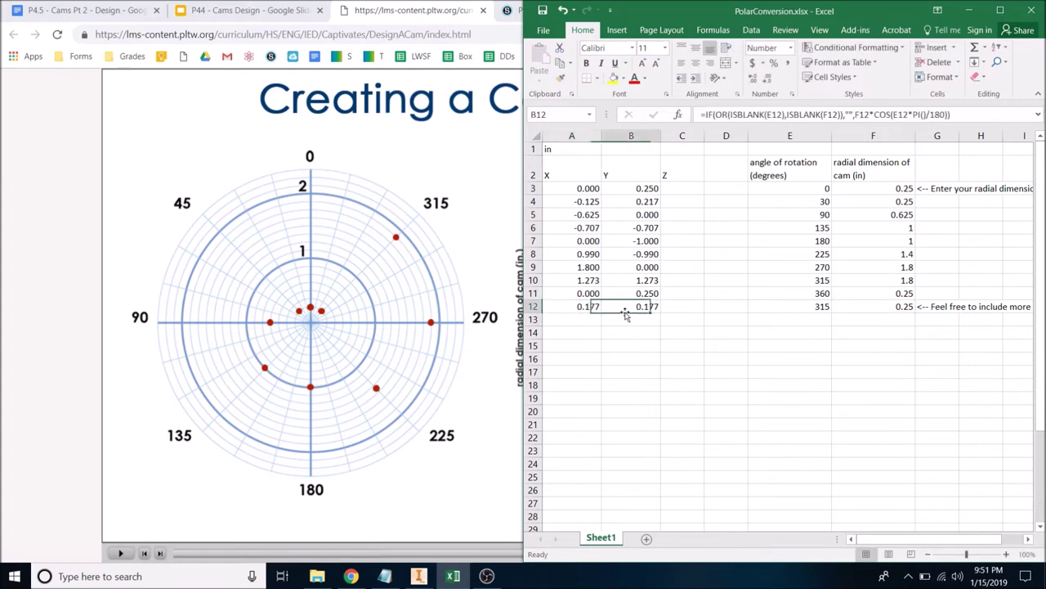
pyautogui.click(816, 319)
# Try 45 in E4, then restore 30 and re-enter the E5 angle.
pyautogui.click(820, 201)
pyautogui.write('45')
pyautogui.press('Return')
pyautogui.press('Up')
pyautogui.press('Up')
pyautogui.click(819, 202)
pyautogui.write('30')
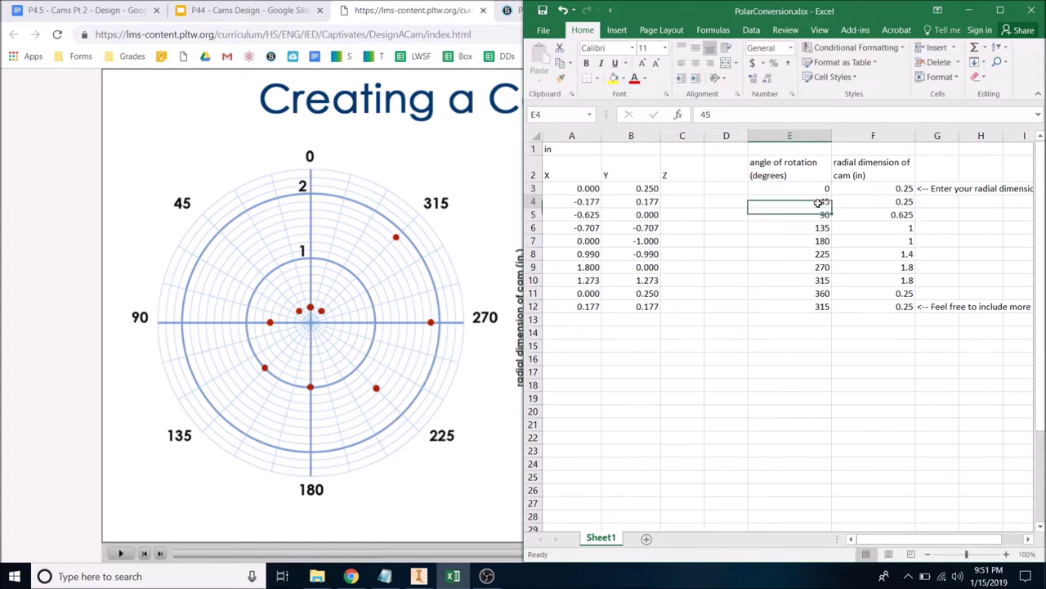
pyautogui.press('Return')
pyautogui.write('0')
pyautogui.press('Return')
# Set E4 to 45 and E5 to 90 degrees, then return to Inventor.
pyautogui.press('Down')
pyautogui.press('Down')
pyautogui.press('Down')
pyautogui.press('Down')
pyautogui.press('Down')
pyautogui.press('Down')
pyautogui.press('Down')
pyautogui.press('Down')
pyautogui.press('Down')
pyautogui.press('Left')
pyautogui.press('Left')
pyautogui.press('Left')
pyautogui.press('Right')
pyautogui.press('Right')
pyautogui.press('Right')
pyautogui.press('Right')
pyautogui.press('Right')
pyautogui.press('Right')
pyautogui.press('Up')
pyautogui.press('Left')
pyautogui.press('Left')
pyautogui.press('Left')
pyautogui.press('Up')
pyautogui.press('Up')
pyautogui.press('Up')
pyautogui.press('Up')
pyautogui.press('Up')
pyautogui.press('Up')
pyautogui.press('Up')
pyautogui.press('Up')
pyautogui.press('Up')
pyautogui.press('Up')
pyautogui.write('45')
pyautogui.press('Return')
pyautogui.write('90')
pyautogui.press('Return')
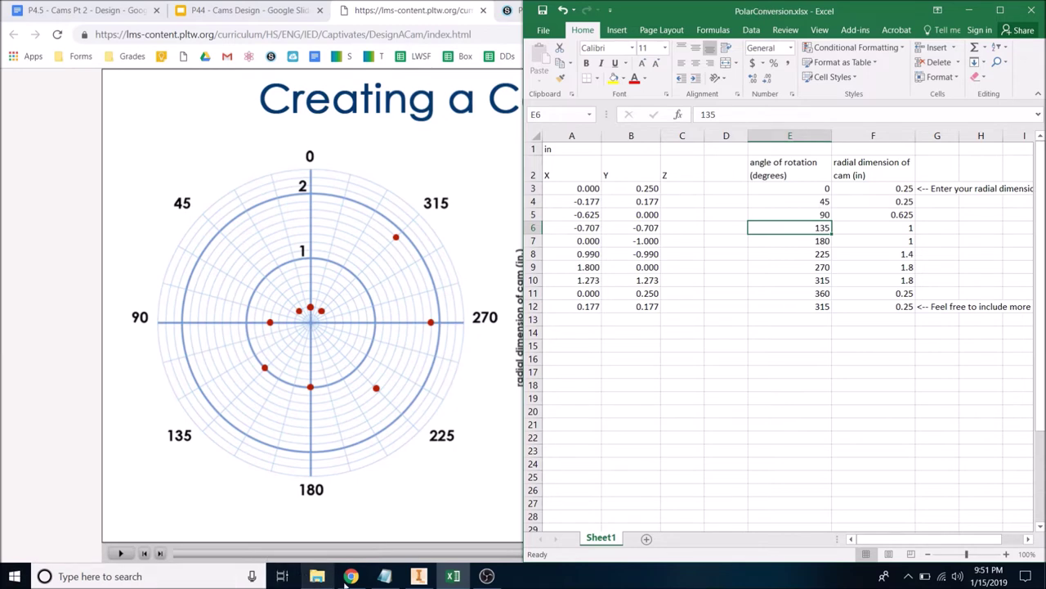
pyautogui.click(419, 575)
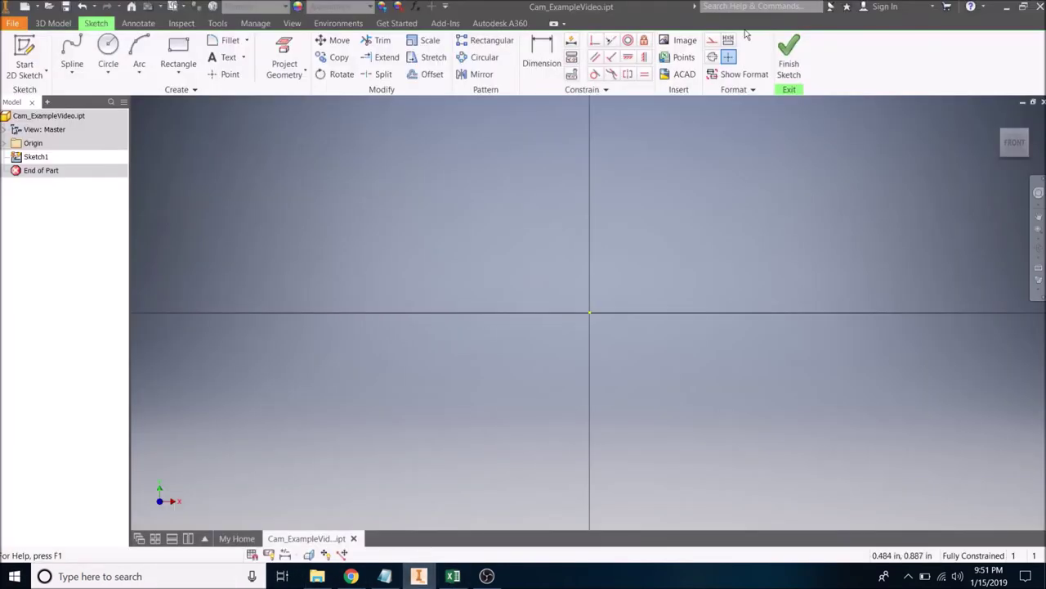
# Insert the points from Desktop\PolarConversion.xlsx into Sketch1 with Insert Points.
pyautogui.click(678, 58)
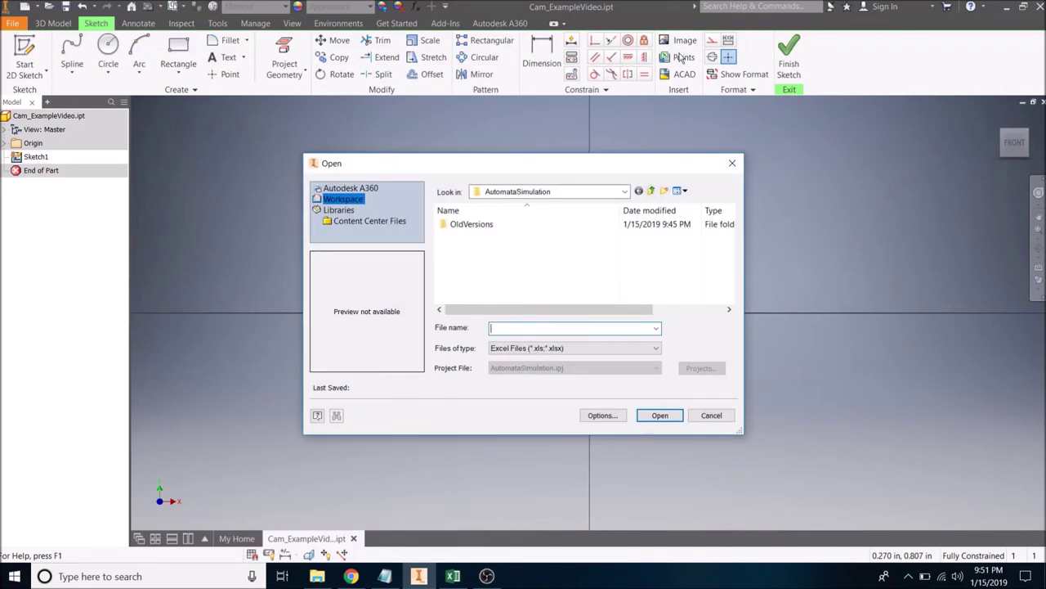
pyautogui.click(650, 191)
pyautogui.click(650, 191)
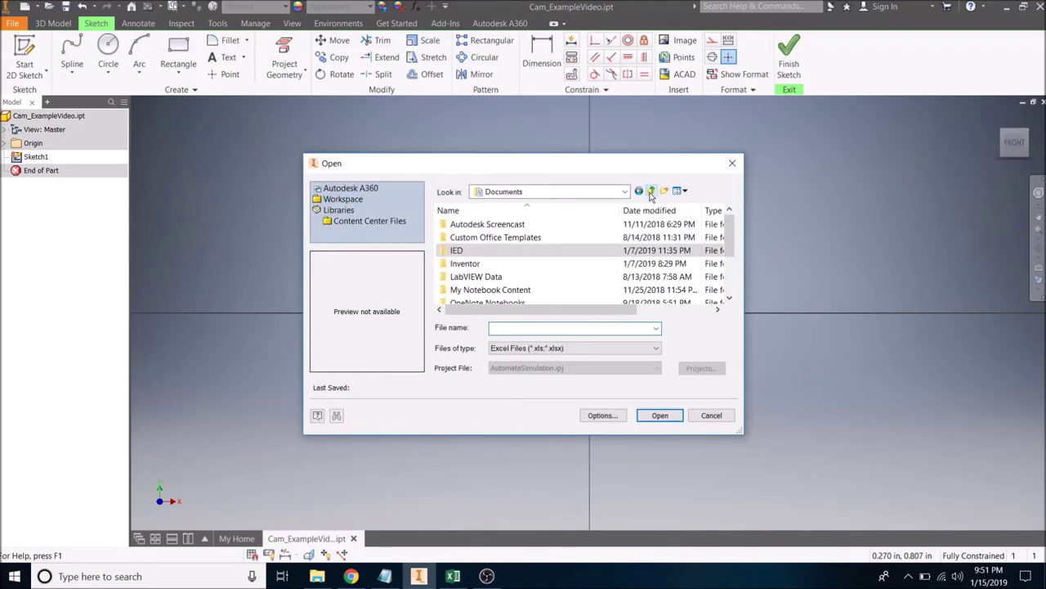
pyautogui.click(650, 191)
pyautogui.doubleClick(495, 264)
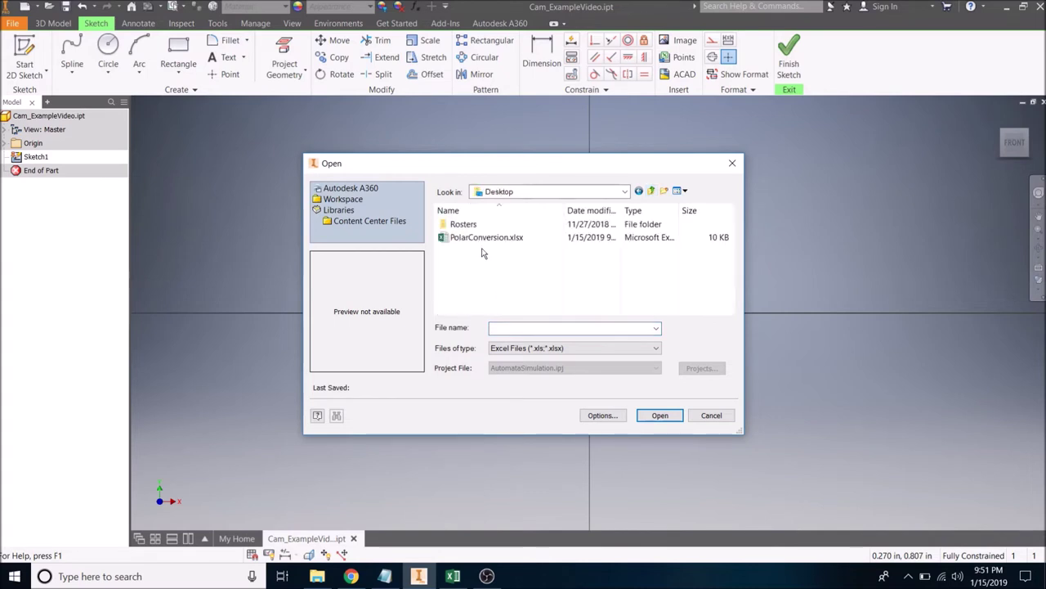
pyautogui.click(484, 239)
pyautogui.click(660, 415)
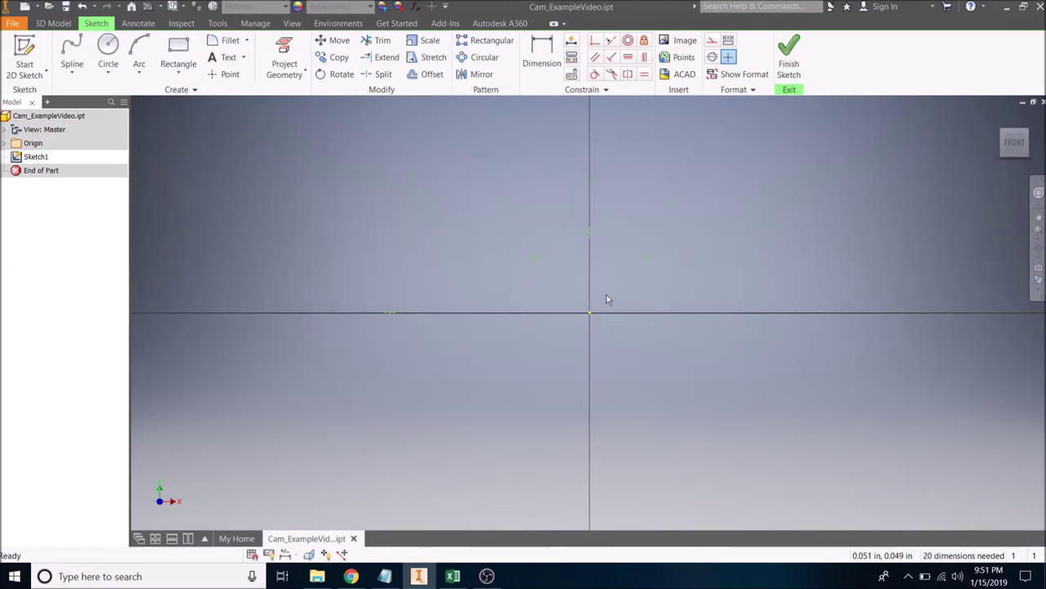
# Select the Spline Interpolation tool from the Line dropdown.
pyautogui.scroll(-3, 570, 311)
pyautogui.scroll(5, 570, 311)
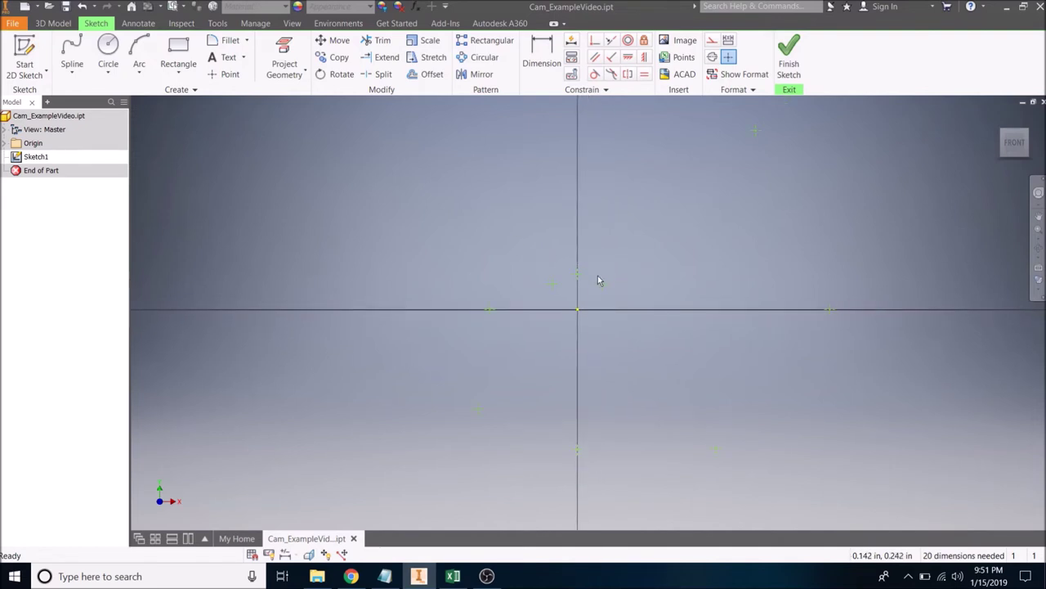
pyautogui.hotkey('alt', 'Tab')
pyautogui.hotkey('alt', 'Tab')
pyautogui.press('Tab')
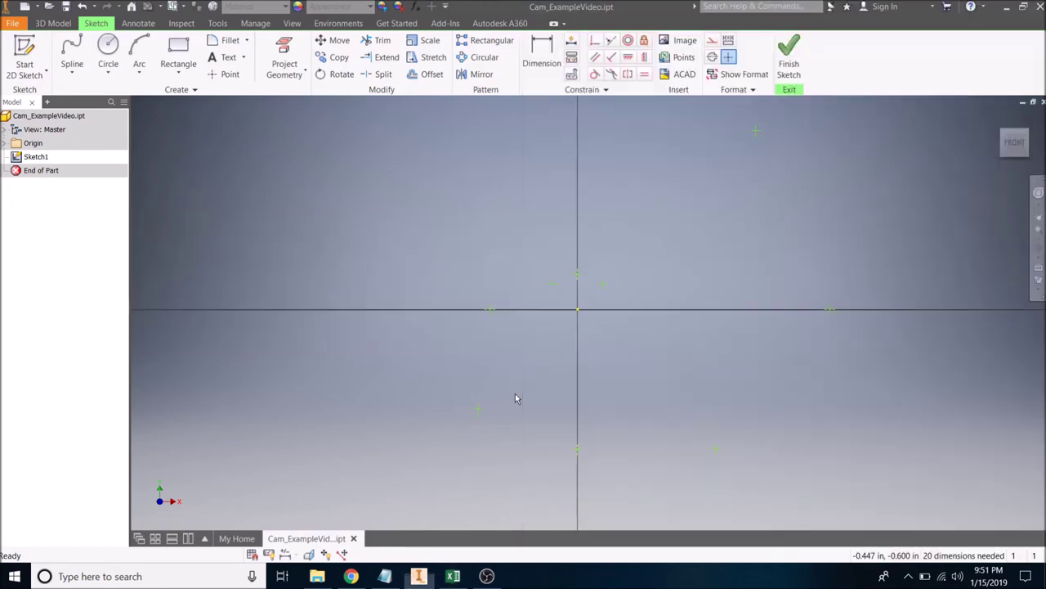
pyautogui.hotkey('alt', 'Tab')
pyautogui.hotkey('alt', 'Tab')
pyautogui.hotkey('alt', 'Tab')
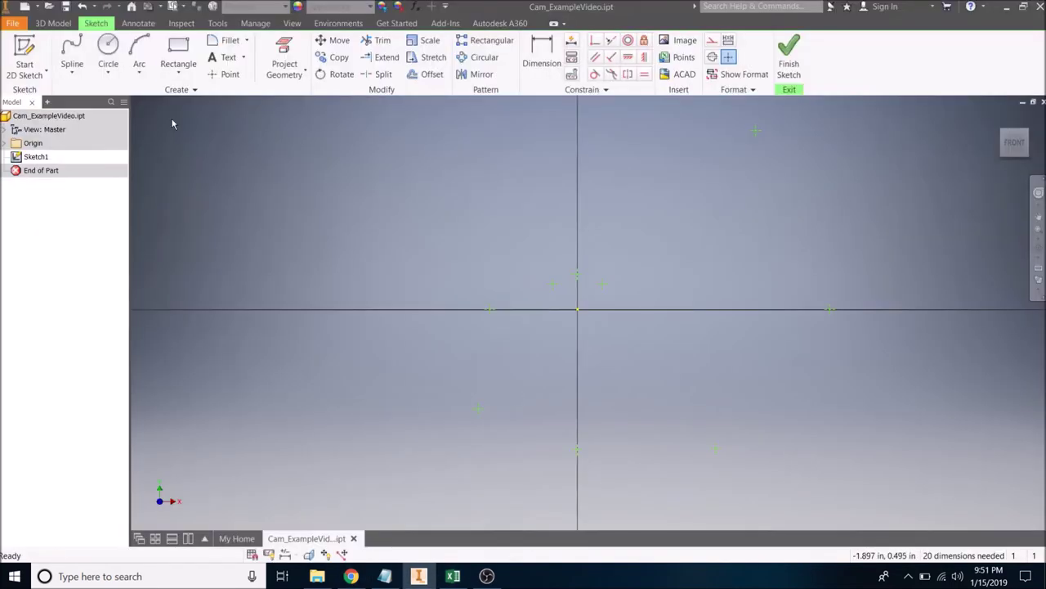
pyautogui.click(74, 66)
pyautogui.click(73, 72)
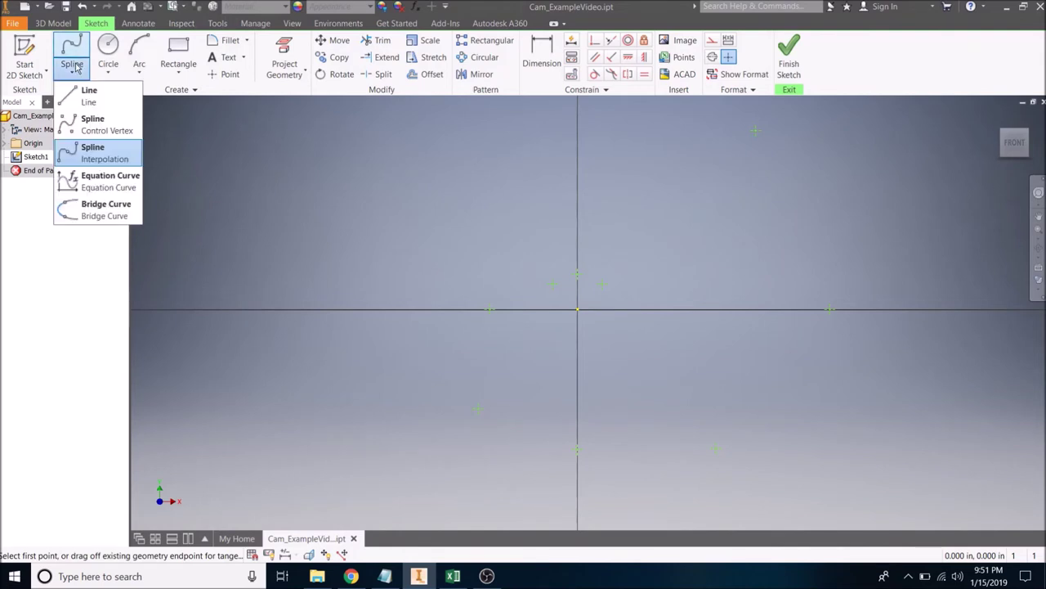
pyautogui.click(80, 93)
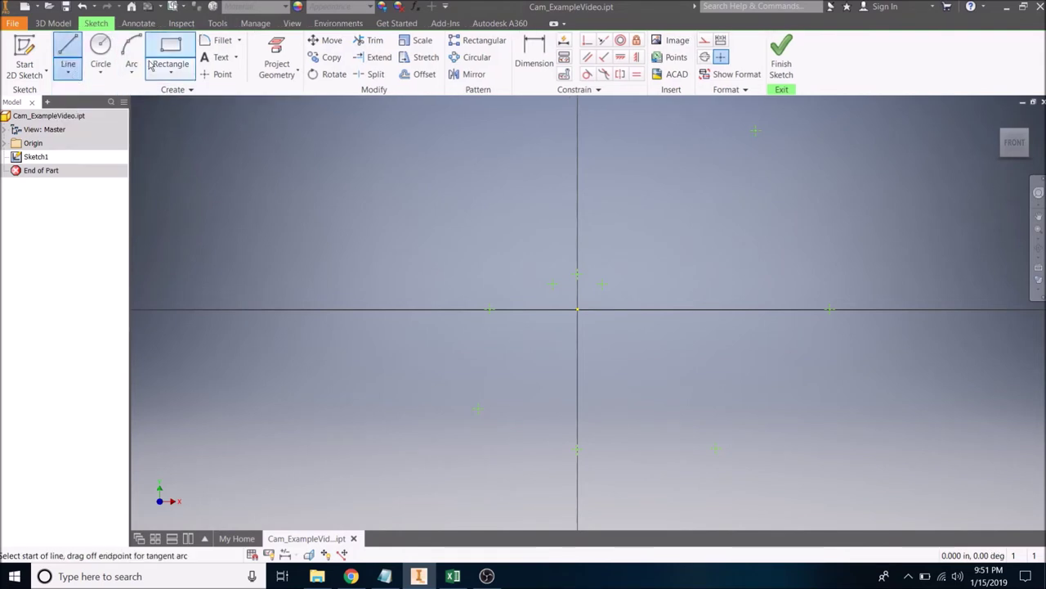
pyautogui.click(72, 74)
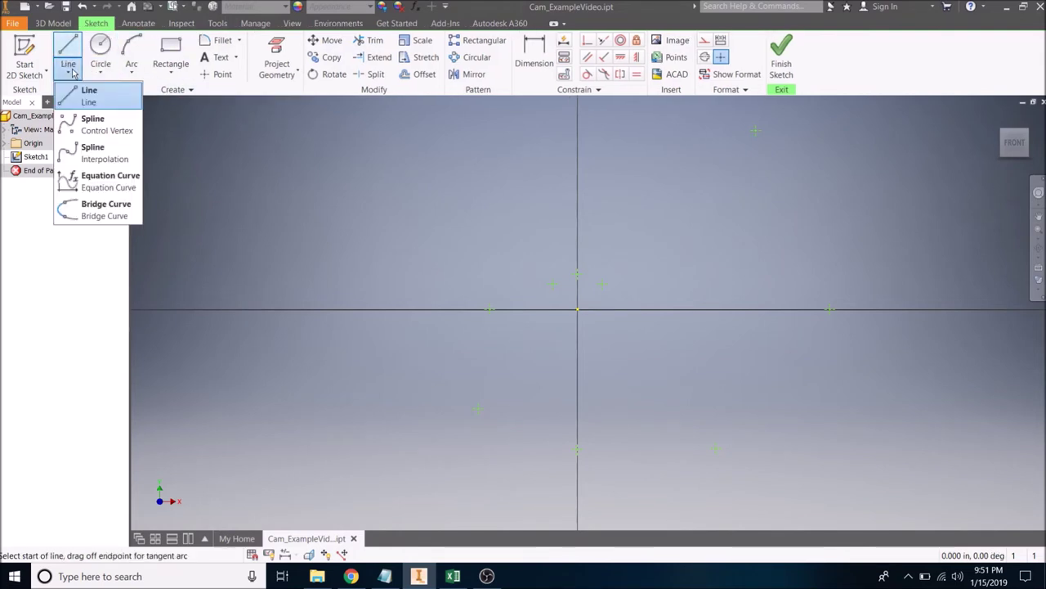
pyautogui.click(101, 153)
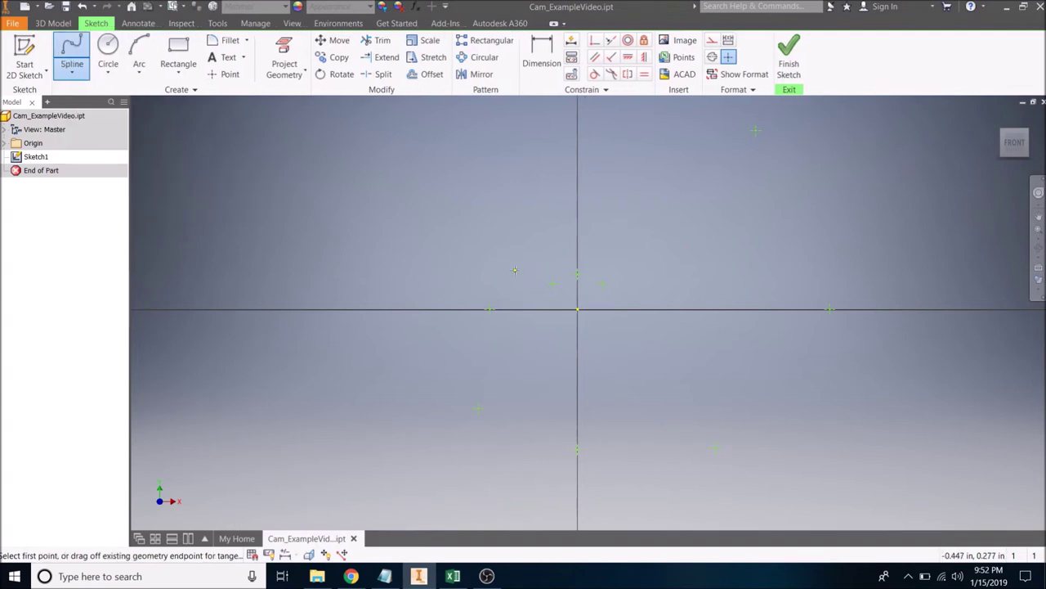
# Draw the spline through the eight imported points, from near the origin around to the upper right.
pyautogui.click(603, 284)
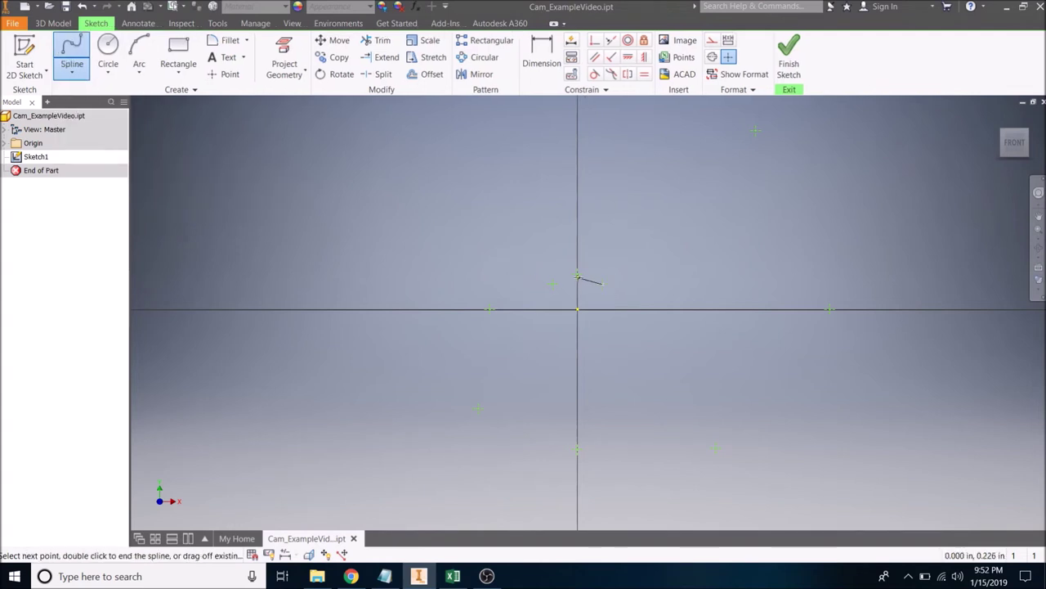
pyautogui.click(577, 275)
pyautogui.click(553, 283)
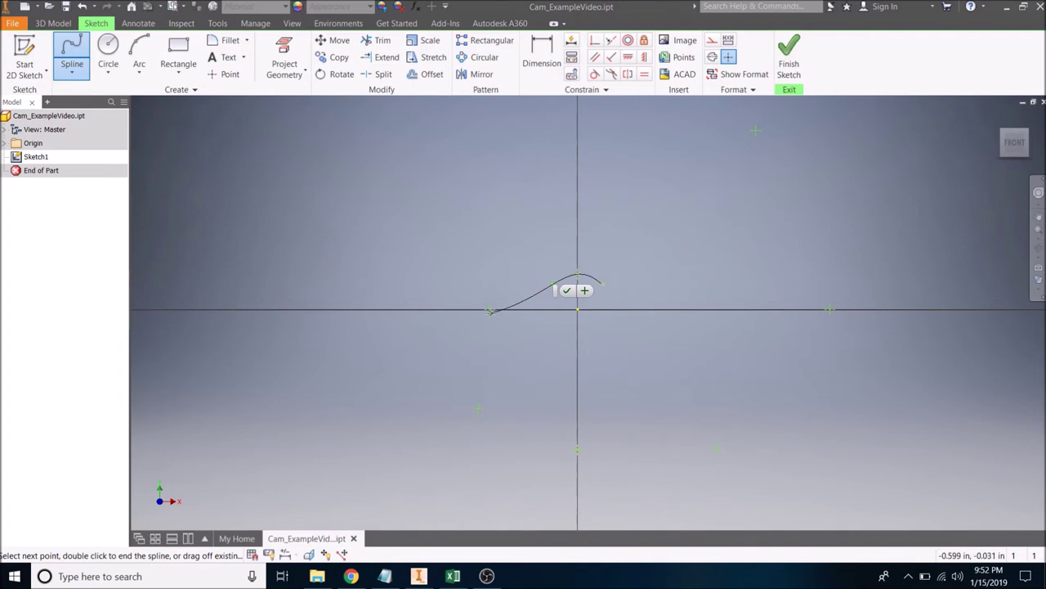
pyautogui.click(491, 311)
pyautogui.click(479, 409)
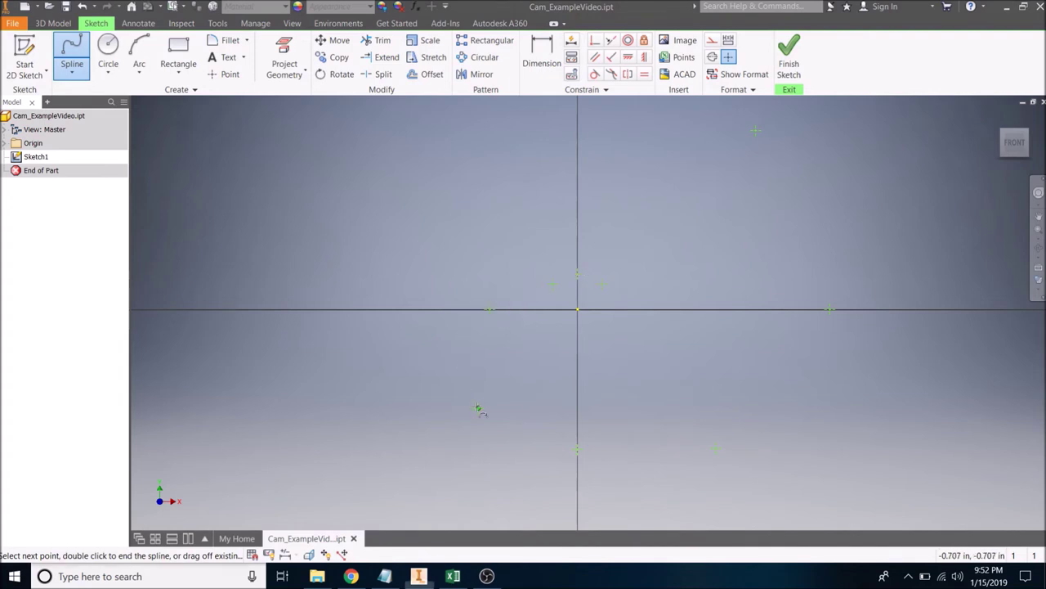
pyautogui.click(578, 450)
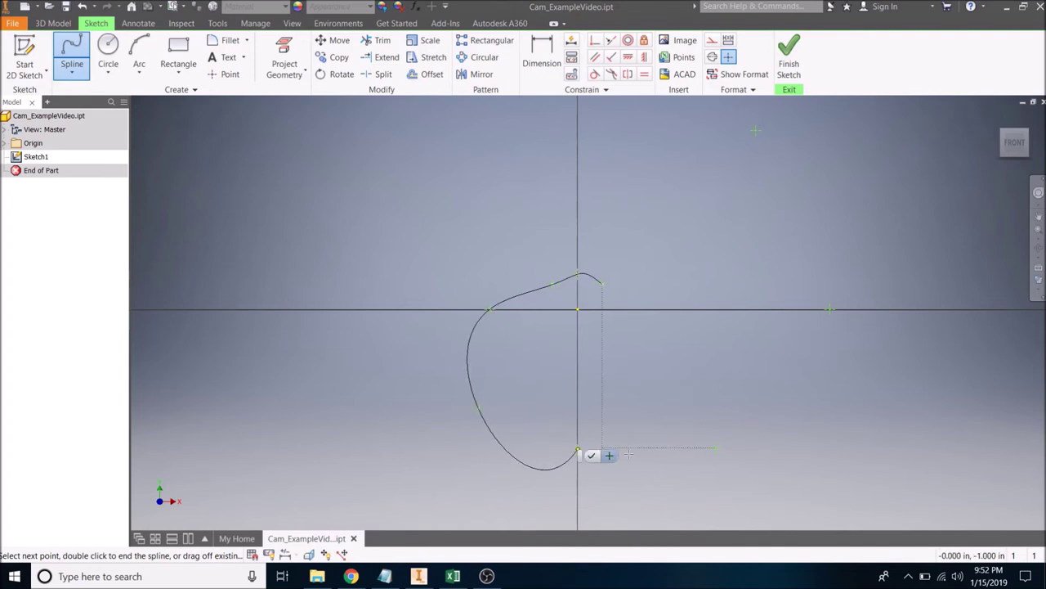
pyautogui.click(716, 448)
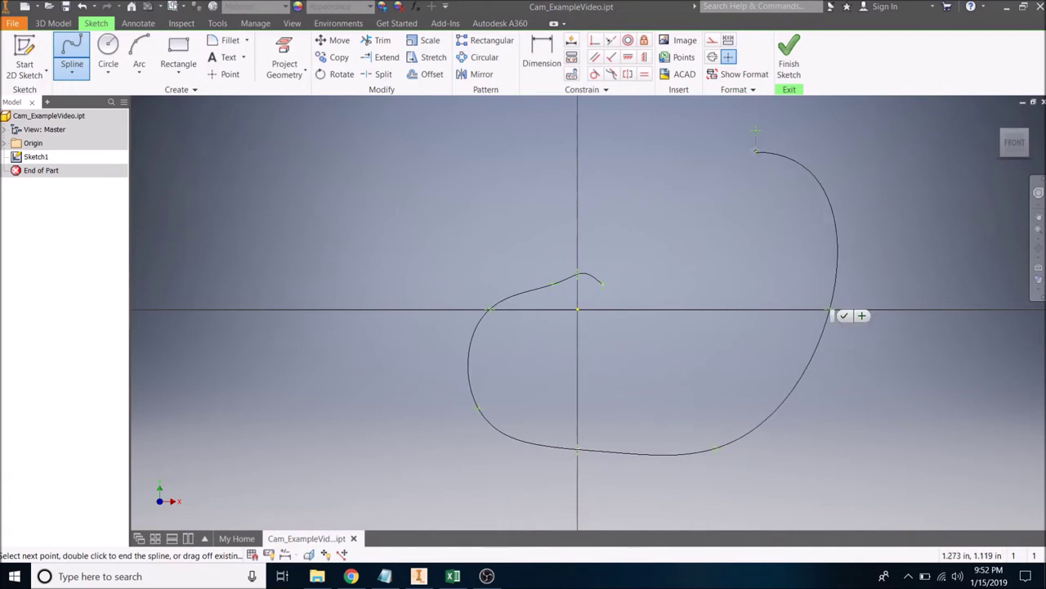
pyautogui.click(756, 132)
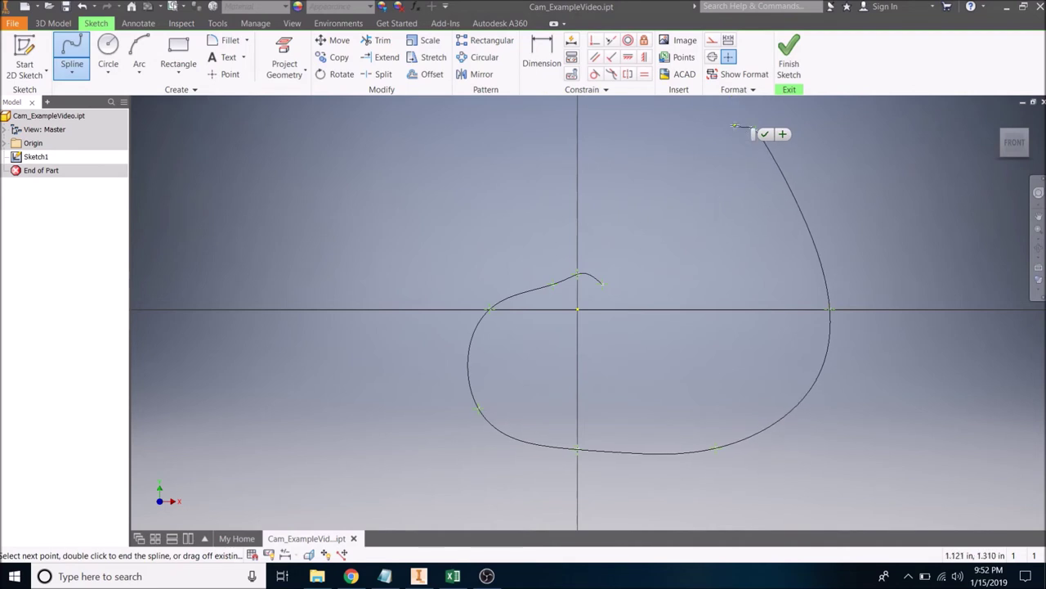
pyautogui.click(765, 135)
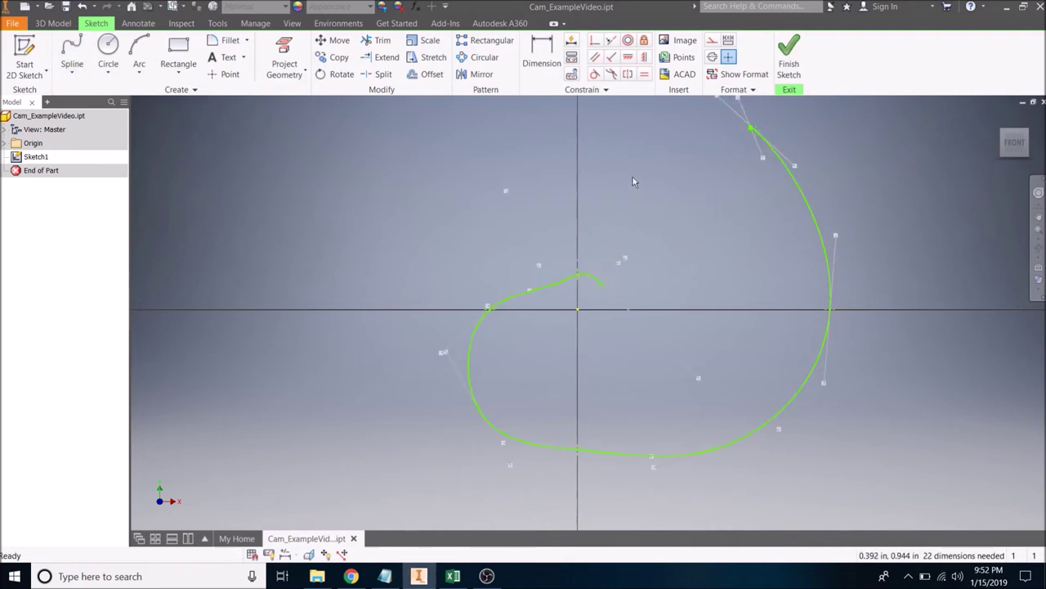
# Join the spline's inner and upper-right ends with a straight line and finish Sketch1.
pyautogui.click(72, 72)
pyautogui.click(85, 93)
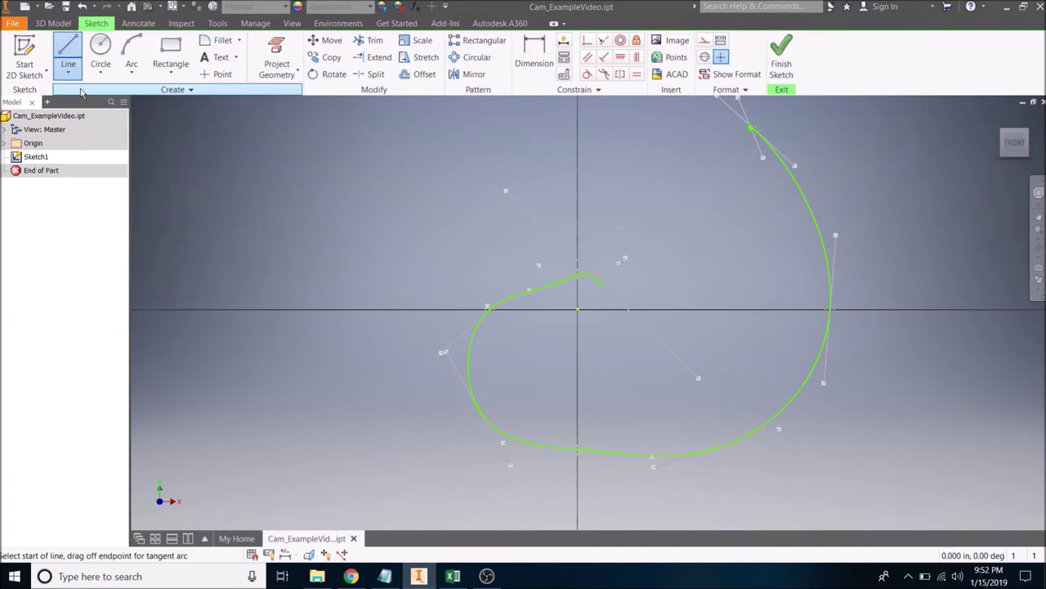
pyautogui.click(602, 283)
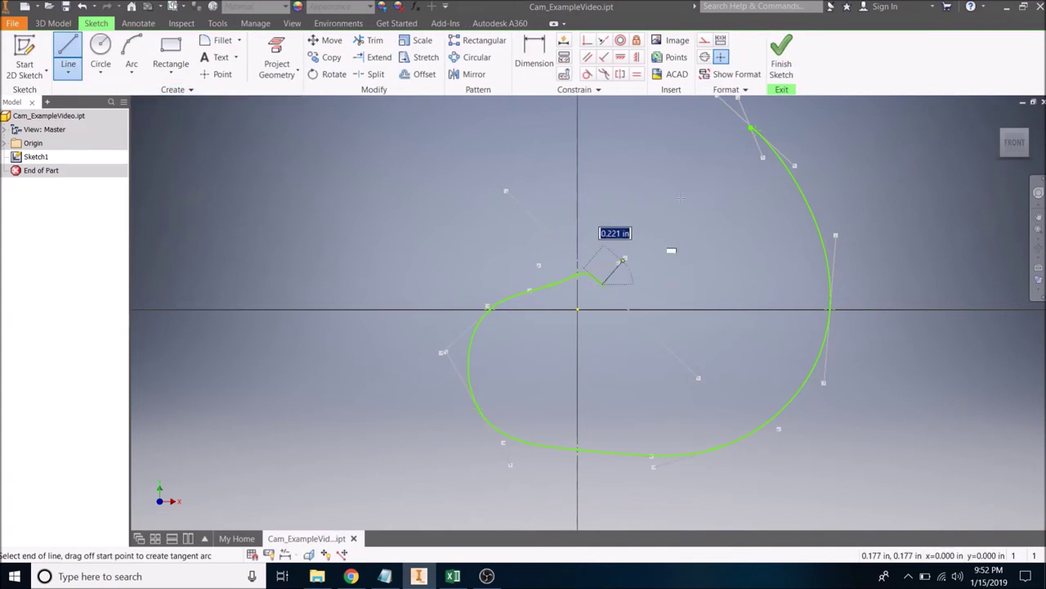
pyautogui.click(756, 129)
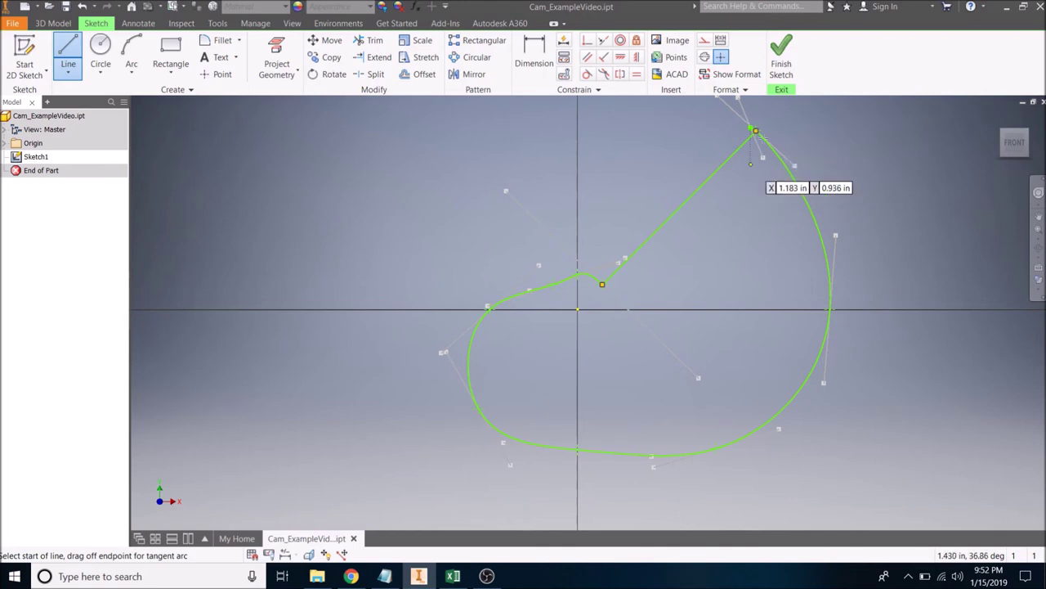
pyautogui.click(781, 59)
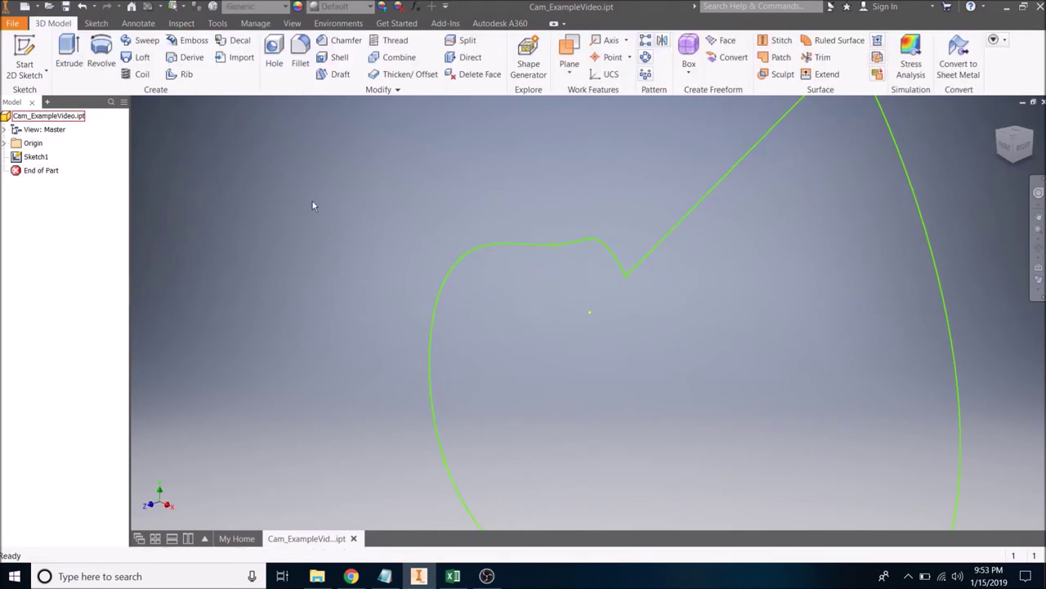
pyautogui.scroll(5, 541, 318)
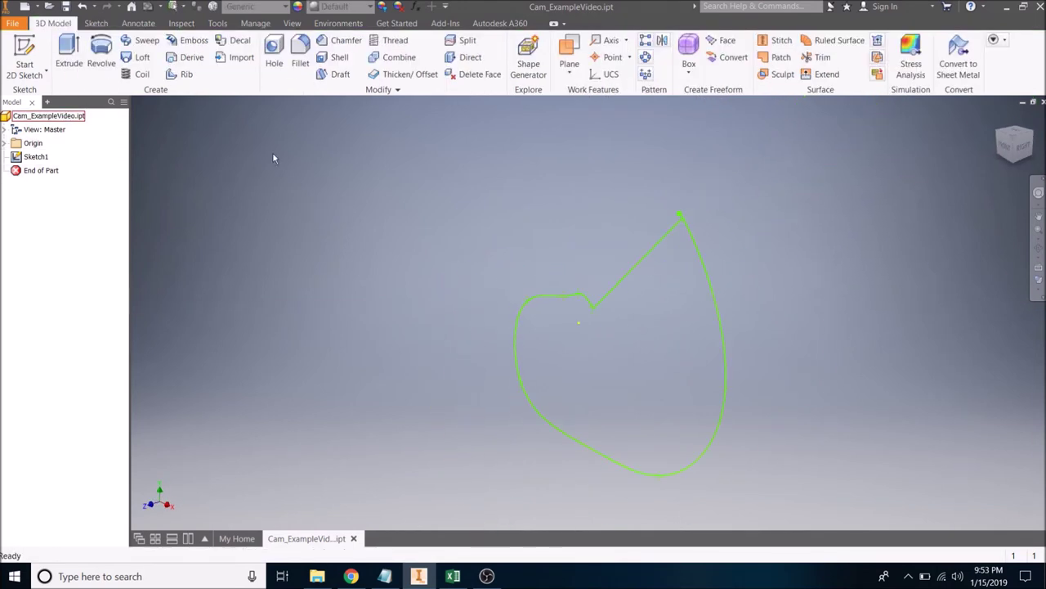
# Extrude the closed cam profile 3/16 thick to create the solid cam.
pyautogui.click(68, 56)
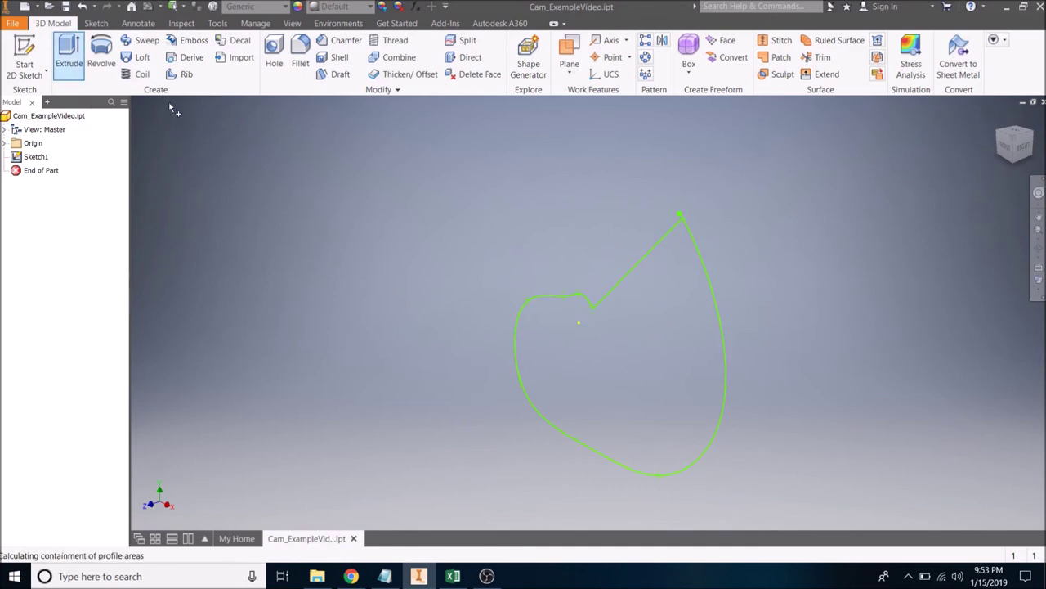
pyautogui.click(609, 361)
pyautogui.write('3.')
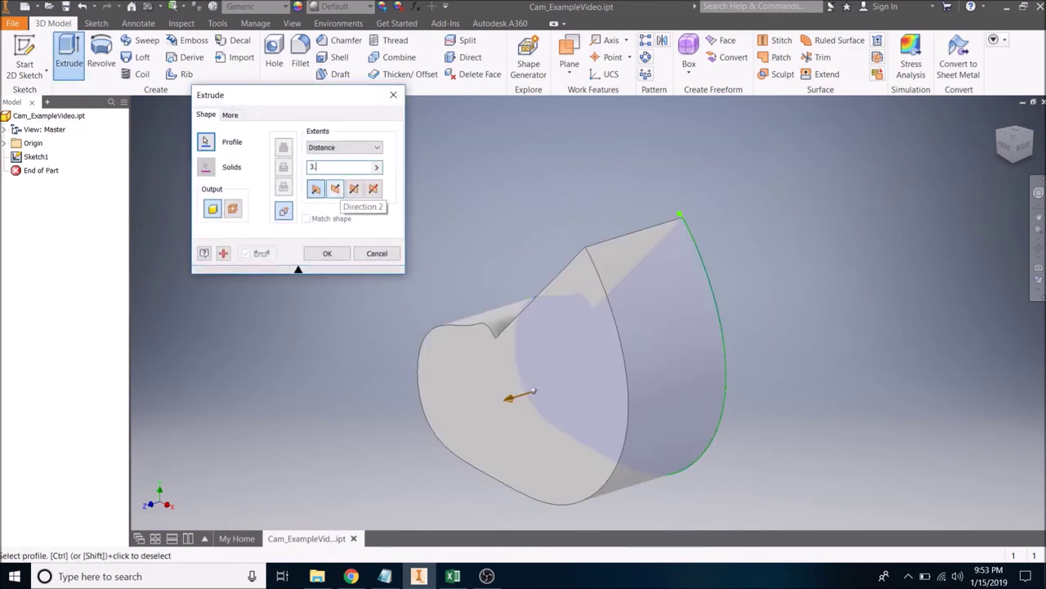
pyautogui.write('/')
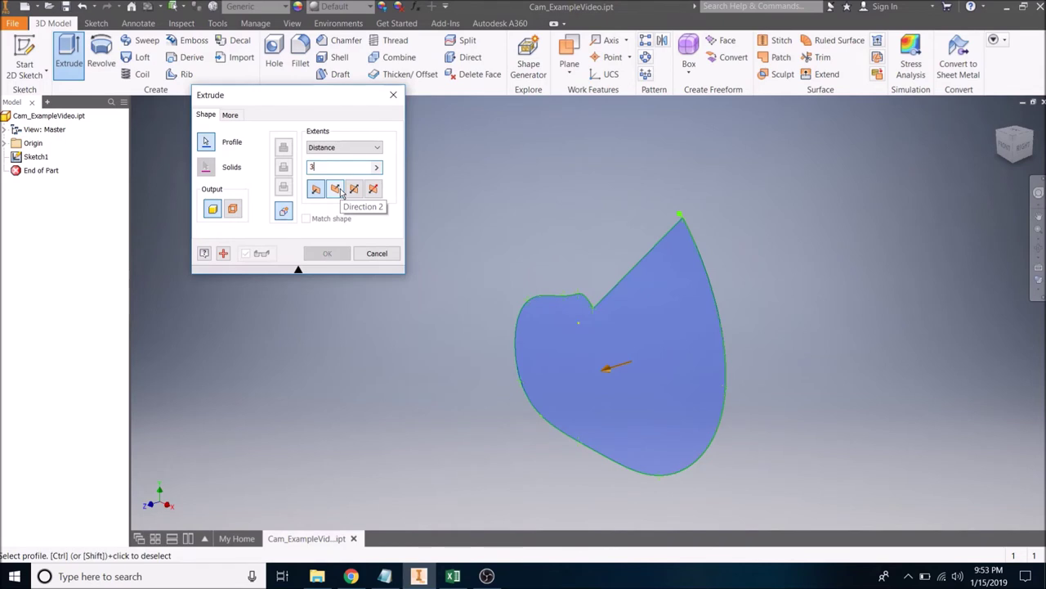
pyautogui.write('16')
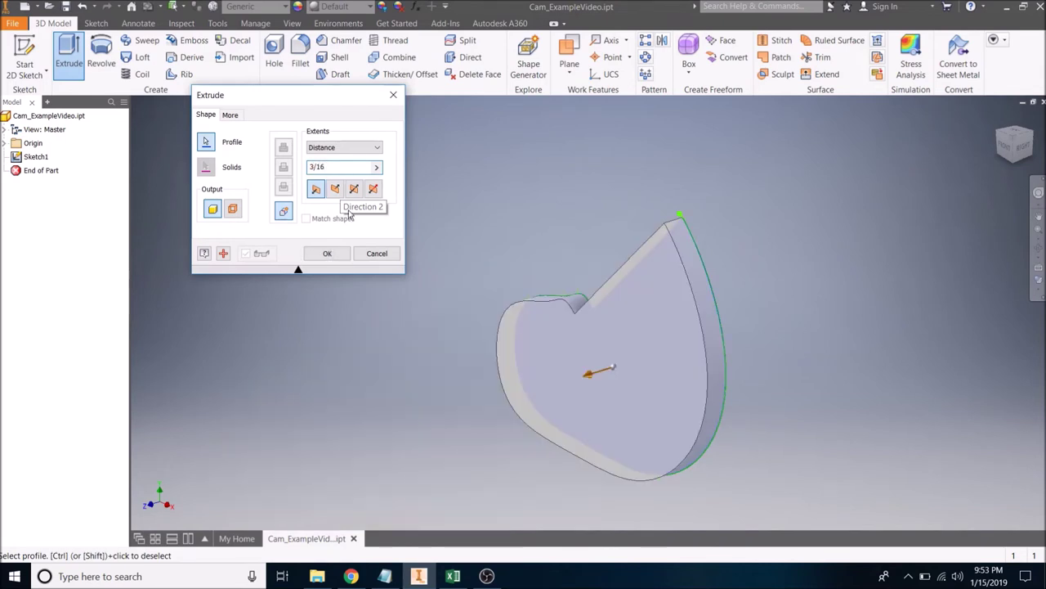
pyautogui.click(338, 257)
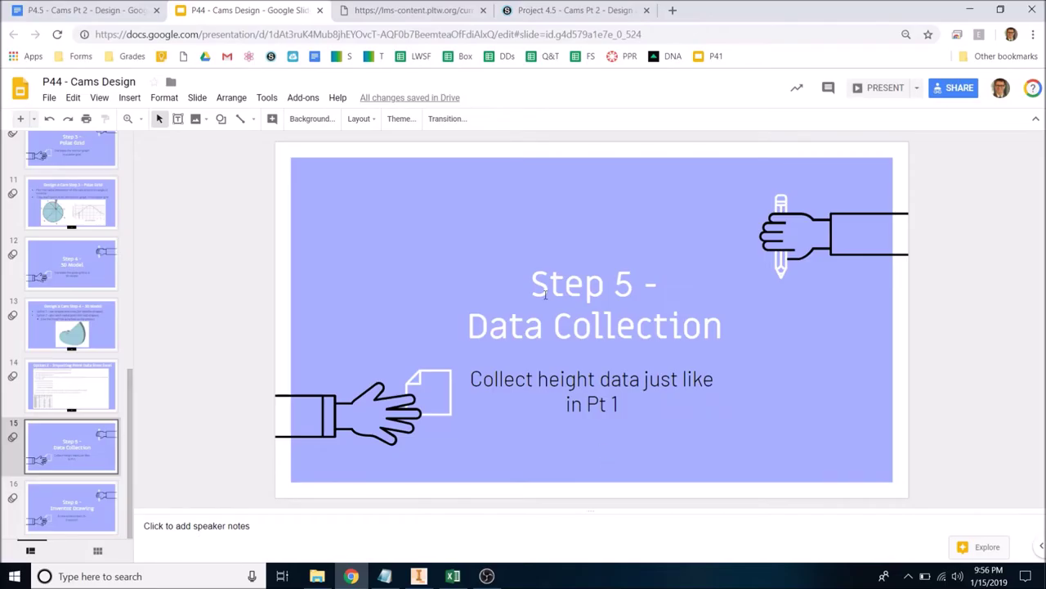
# View slide 16, 'Step 6 - Inventor Drawing', then return to the cam model in Inventor.
pyautogui.click(94, 502)
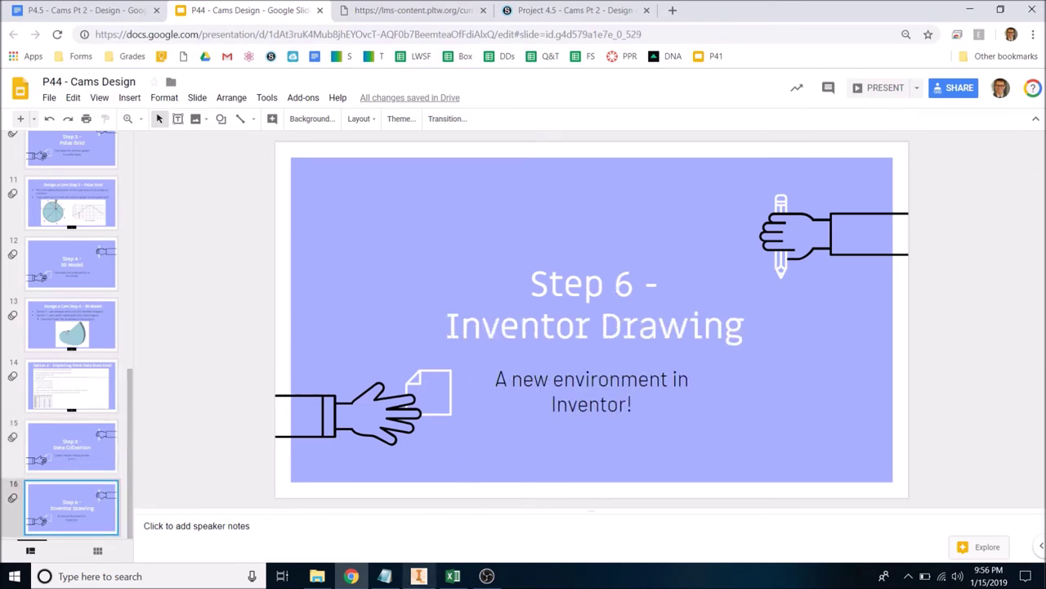
pyautogui.click(418, 575)
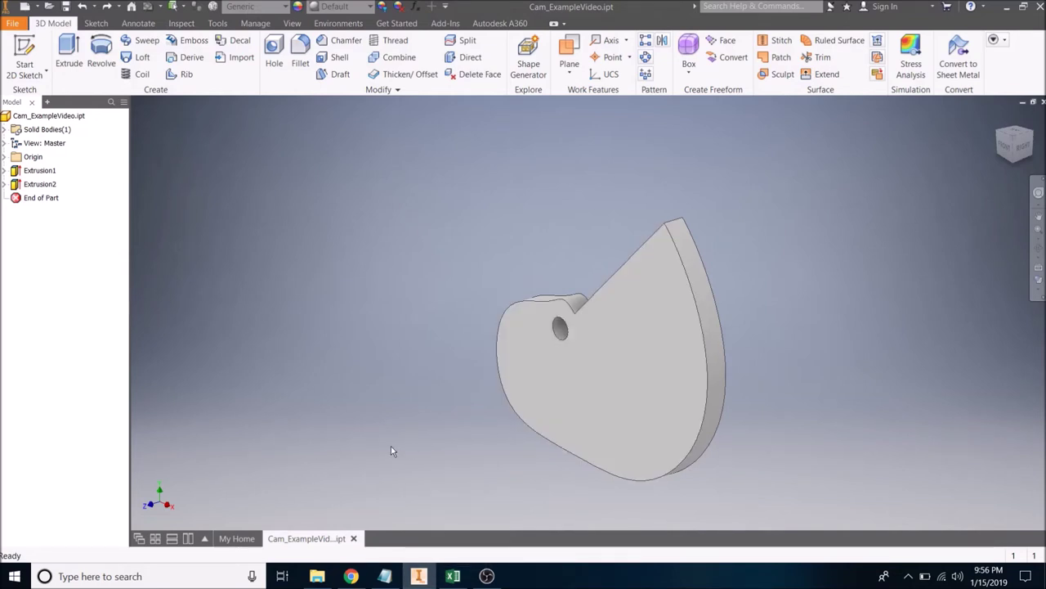
# Create a new drawing, Drawing4, from the ANSI (in).idw template.
pyautogui.click(8, 25)
pyautogui.click(30, 85)
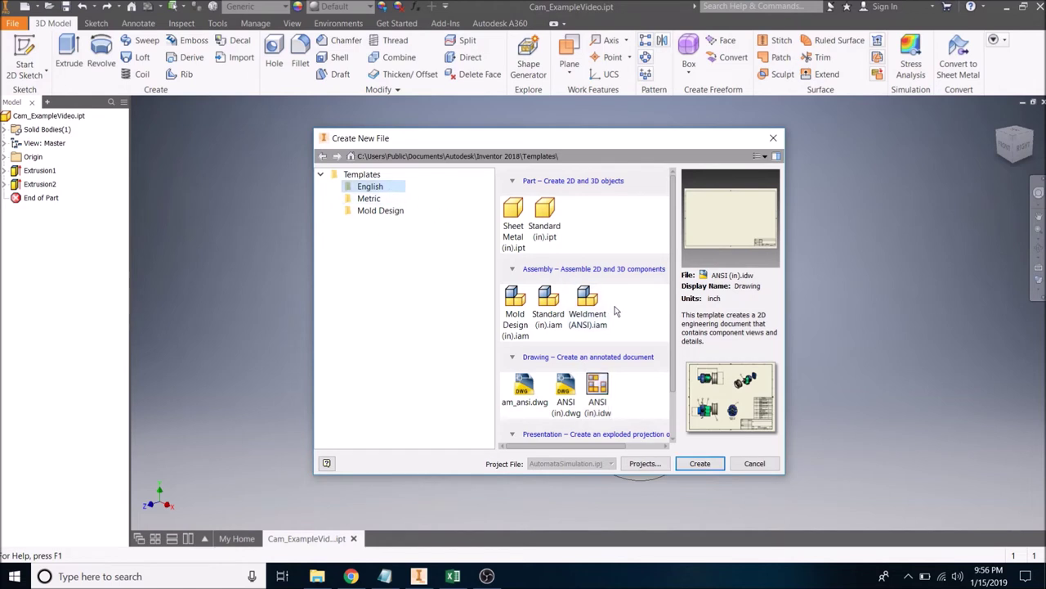
pyautogui.scroll(-1, 608, 369)
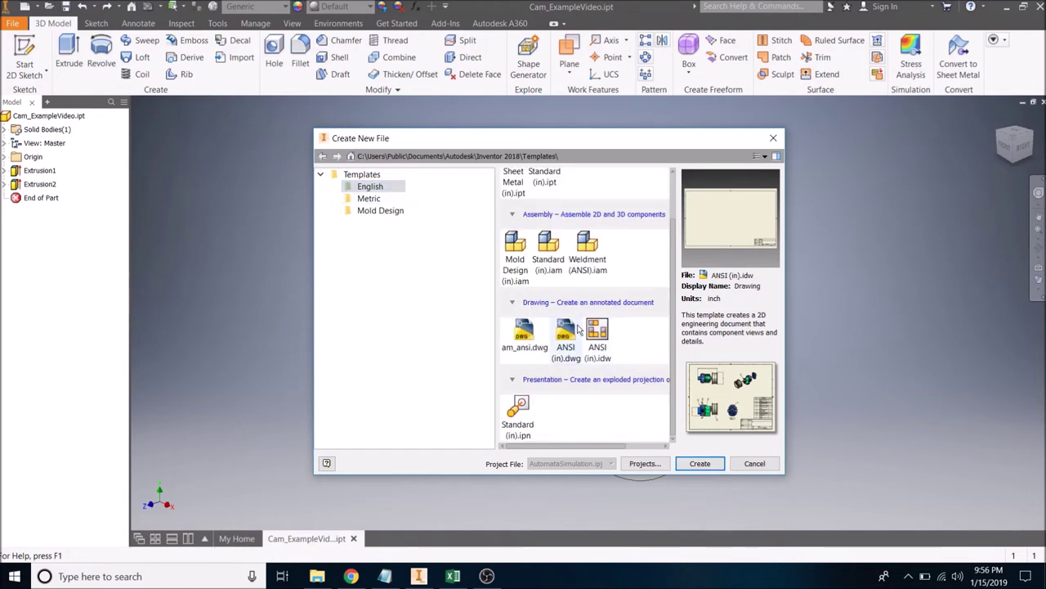
pyautogui.scroll(1, 589, 303)
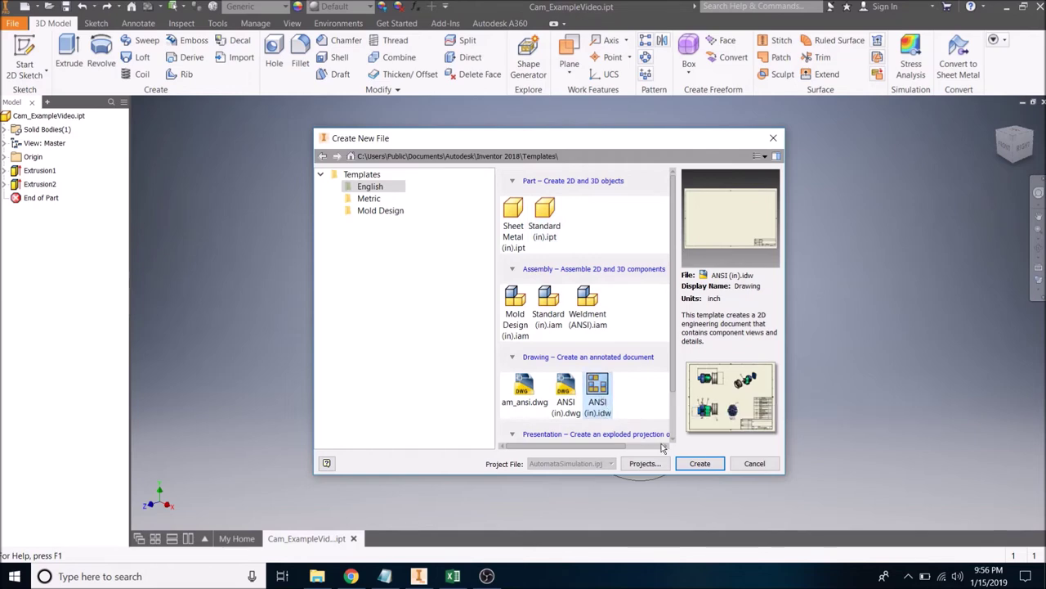
pyautogui.click(716, 465)
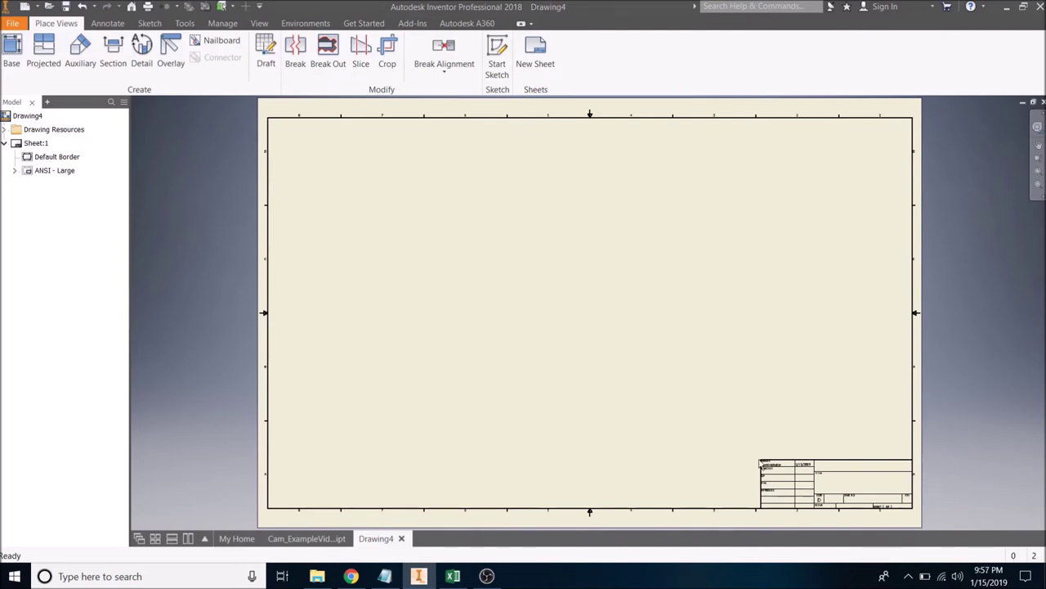
# Delete the ANSI - Large title block from the drawing.
pyautogui.click(36, 173)
pyautogui.rightClick(30, 174)
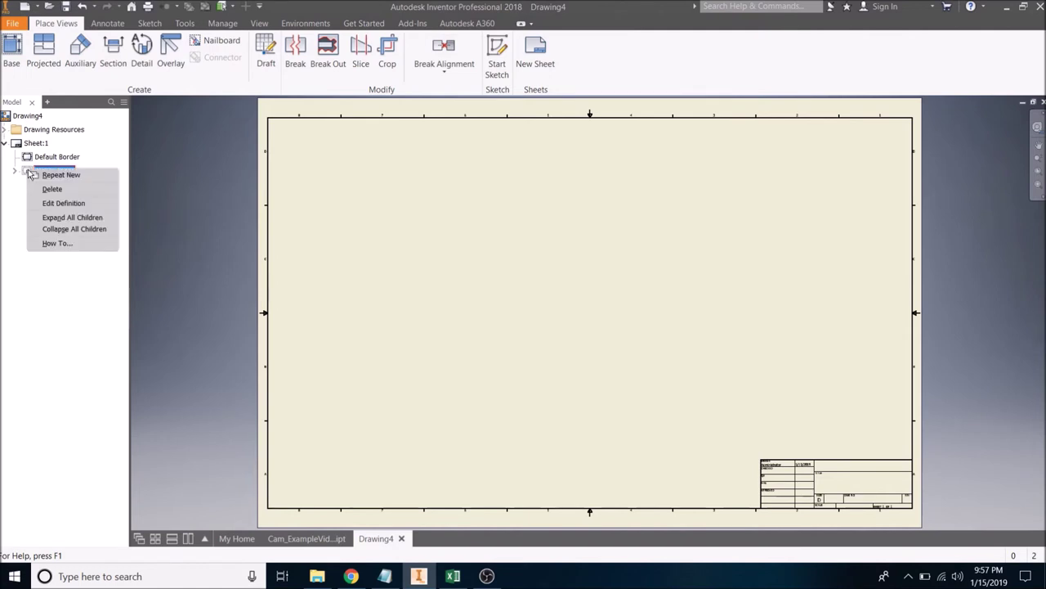
pyautogui.click(52, 189)
# Rename Sheet:1 to 'Cam_ExampleVideo Drawing' and set its size to A.
pyautogui.click(34, 145)
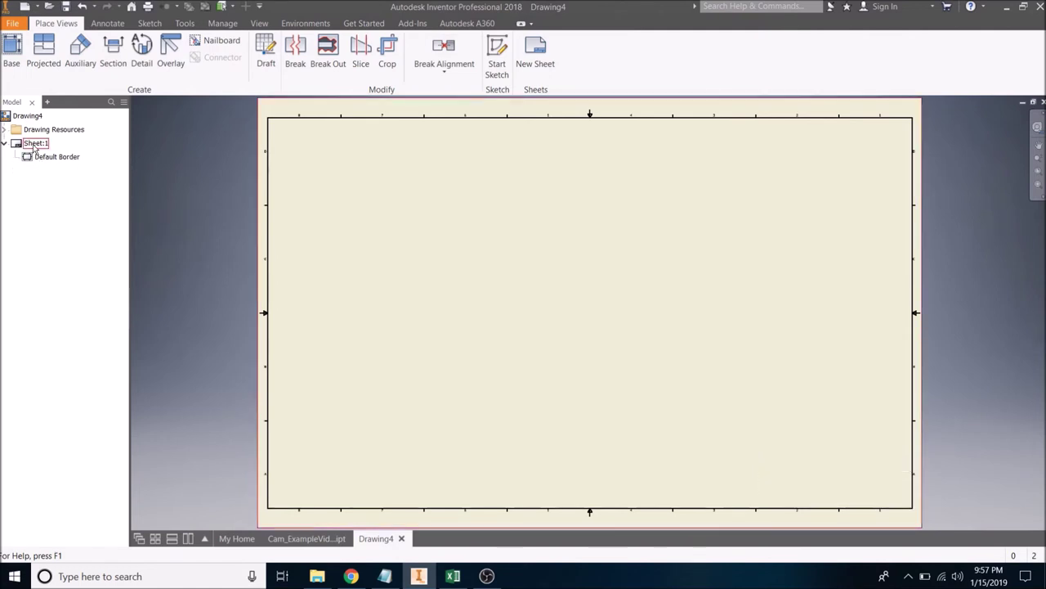
pyautogui.click(34, 145)
pyautogui.rightClick(33, 146)
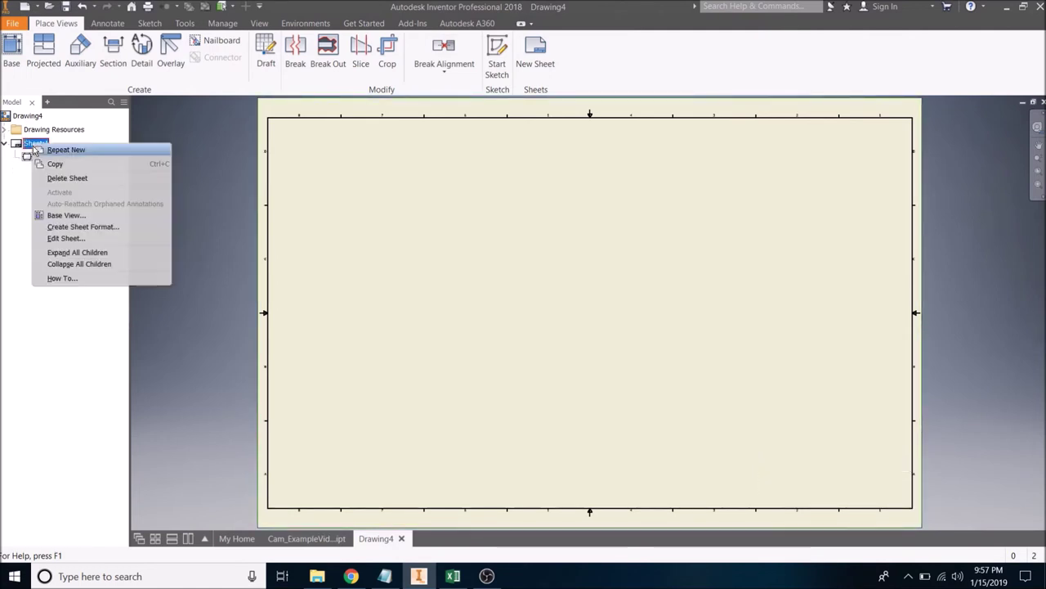
pyautogui.click(70, 240)
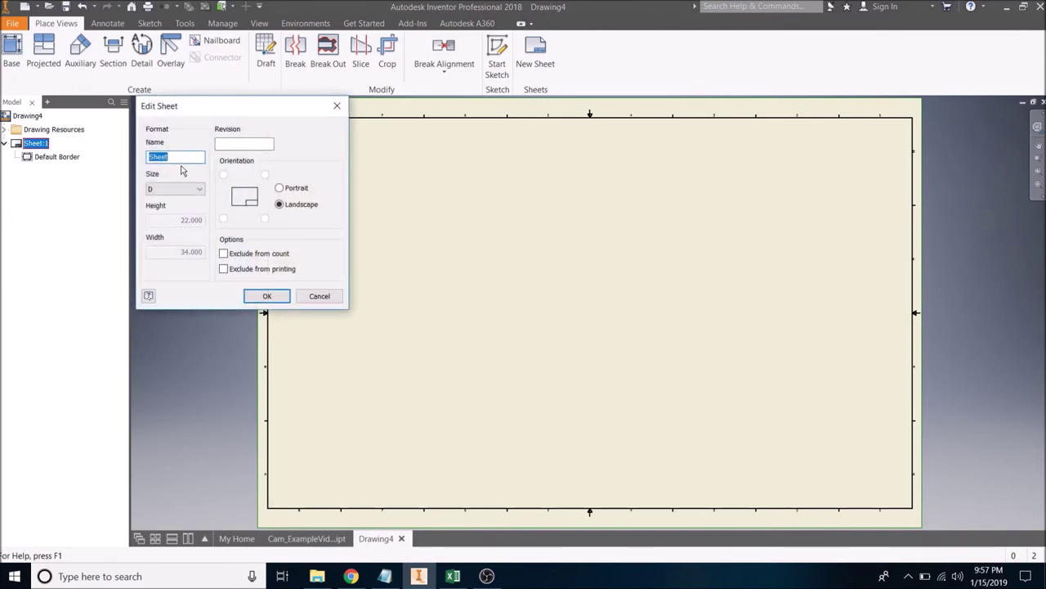
pyautogui.moveTo(182, 158); pyautogui.dragTo(118, 169)
pyautogui.write('Cam_Exam')
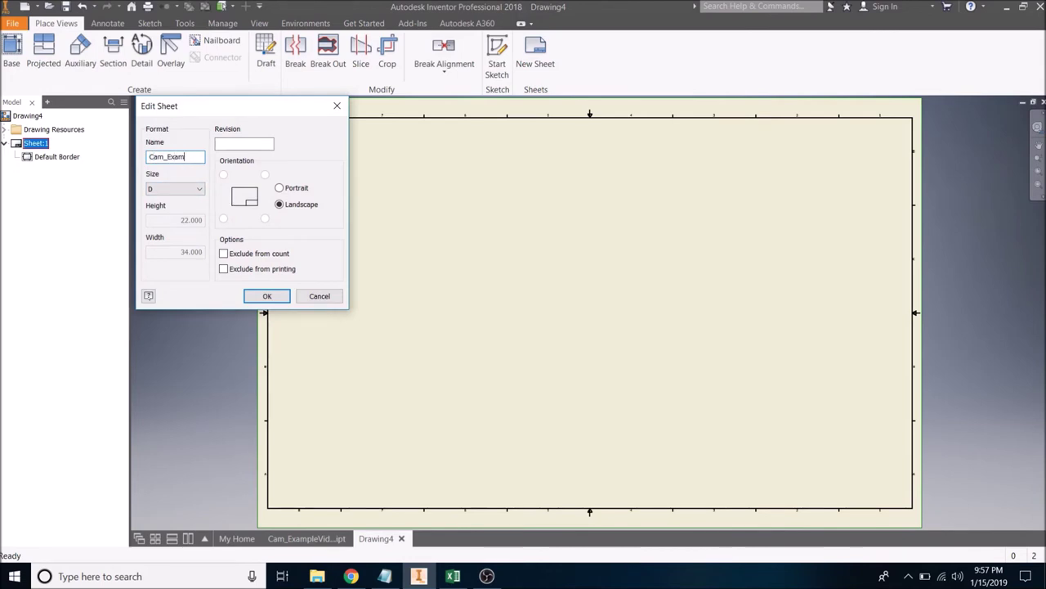
pyautogui.write('pleVideo Sh')
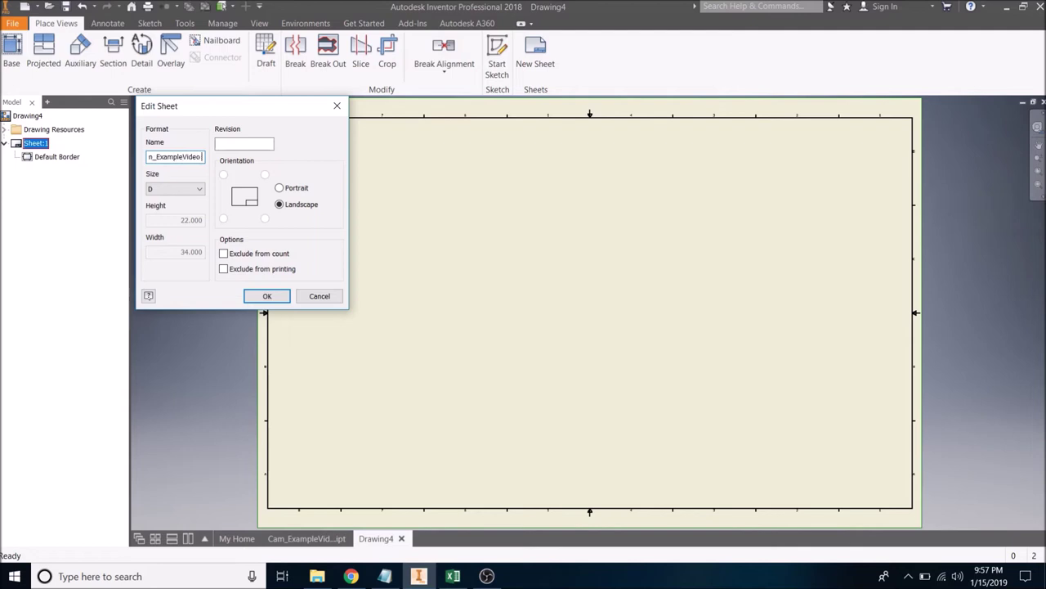
pyautogui.press('BackSpace')
pyautogui.press('BackSpace')
pyautogui.write('Drawing')
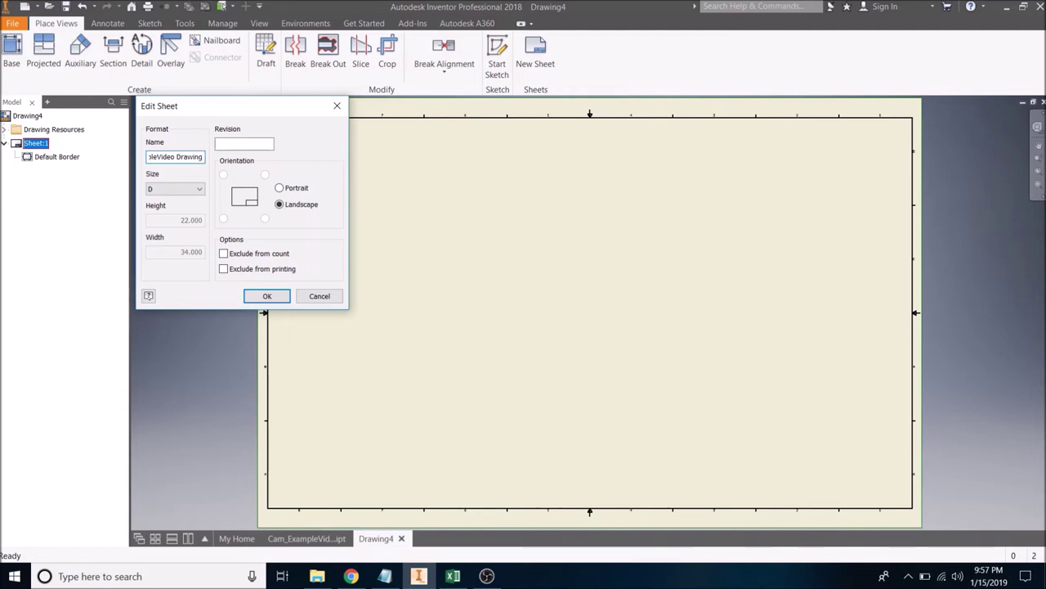
pyautogui.doubleClick(156, 157)
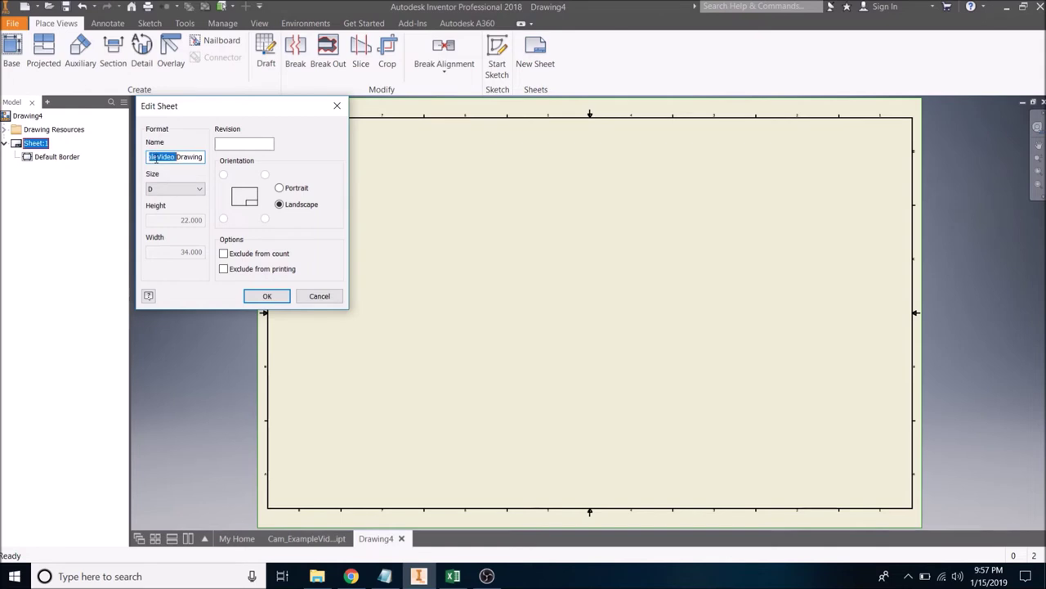
pyautogui.click(184, 156)
pyautogui.click(193, 188)
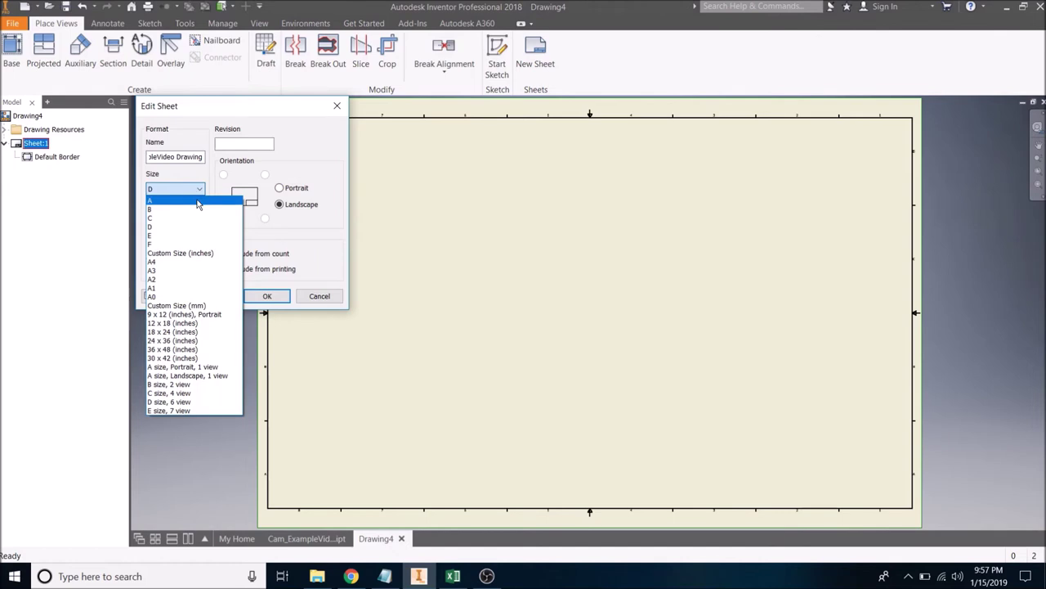
pyautogui.click(197, 202)
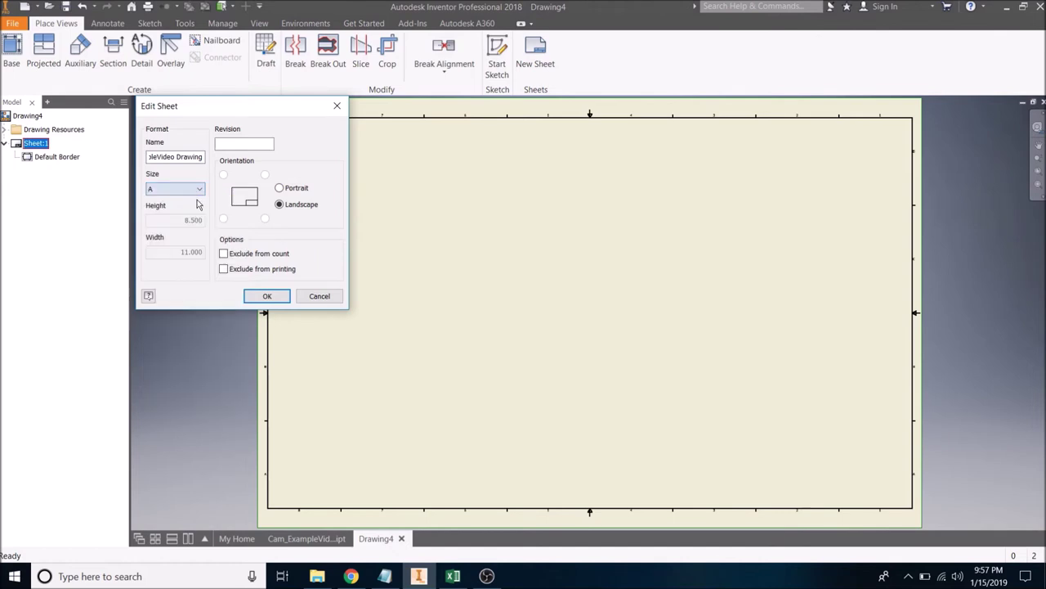
pyautogui.click(267, 298)
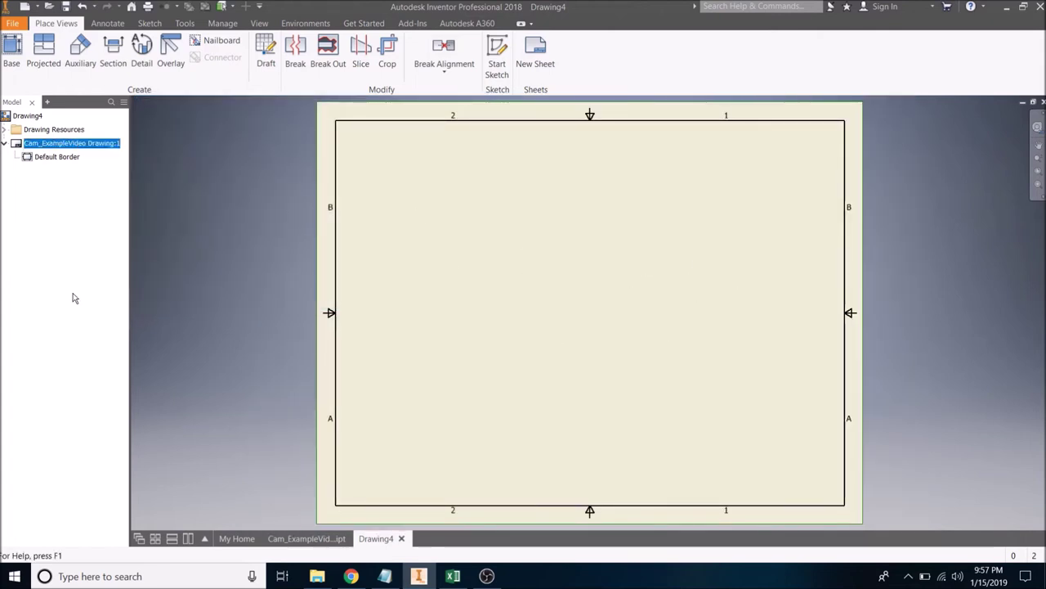
# Insert the ANSI A title block from Drawing Resources into the sheet's lower-right corner.
pyautogui.click(4, 130)
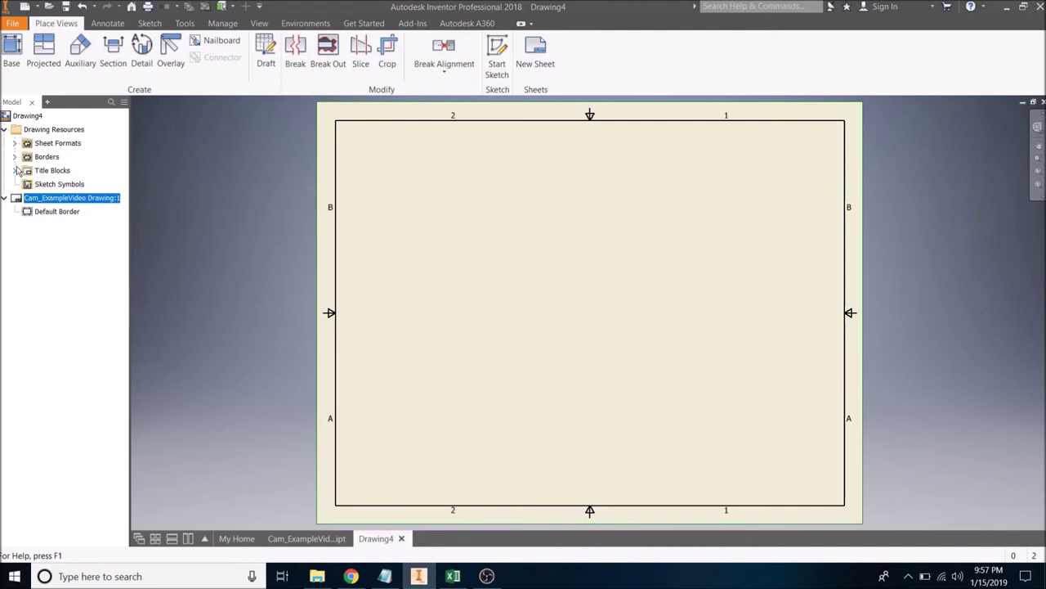
pyautogui.click(14, 170)
pyautogui.doubleClick(40, 198)
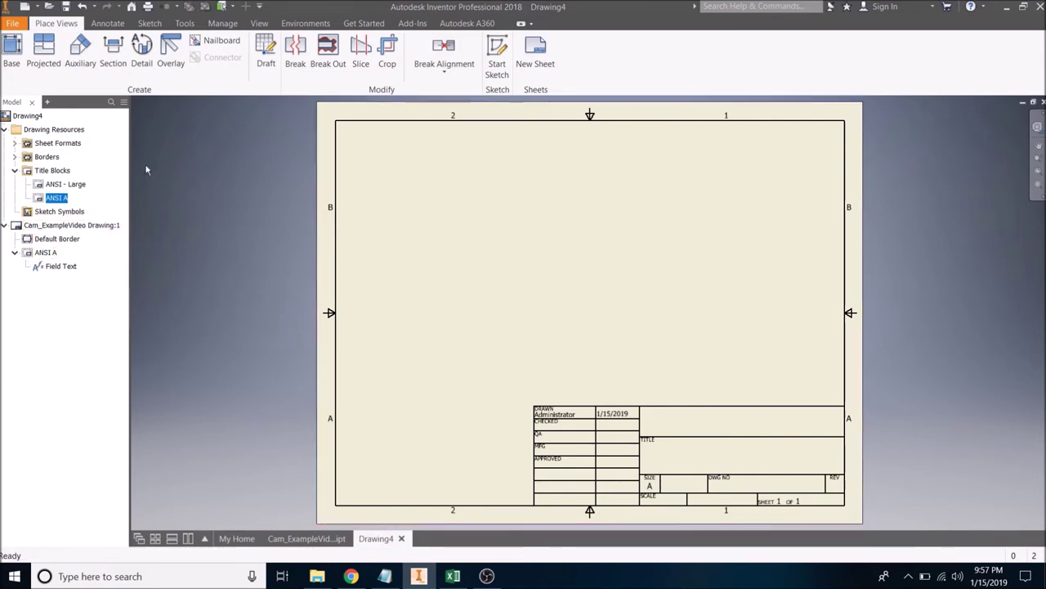
pyautogui.click(14, 170)
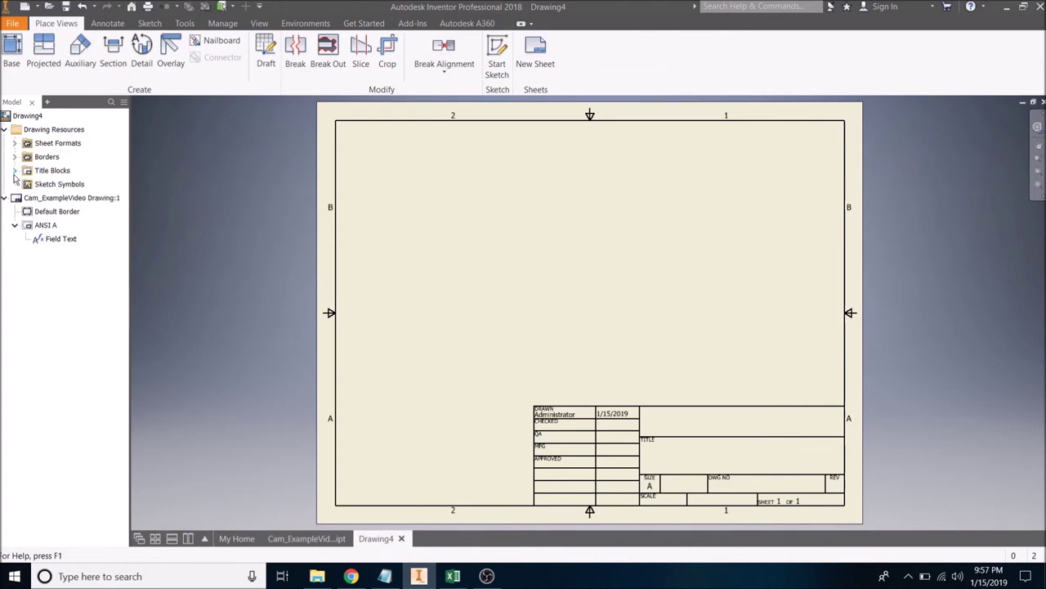
pyautogui.click(4, 130)
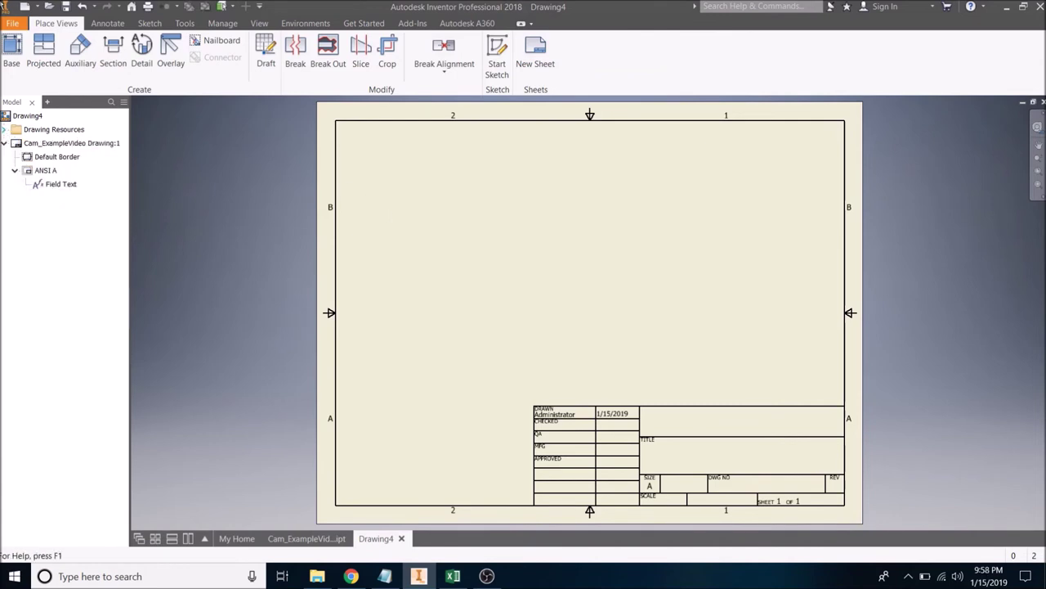
# Start a base view of Cam_ExampleVideo.ipt and position it on the sheet.
pyautogui.click(10, 47)
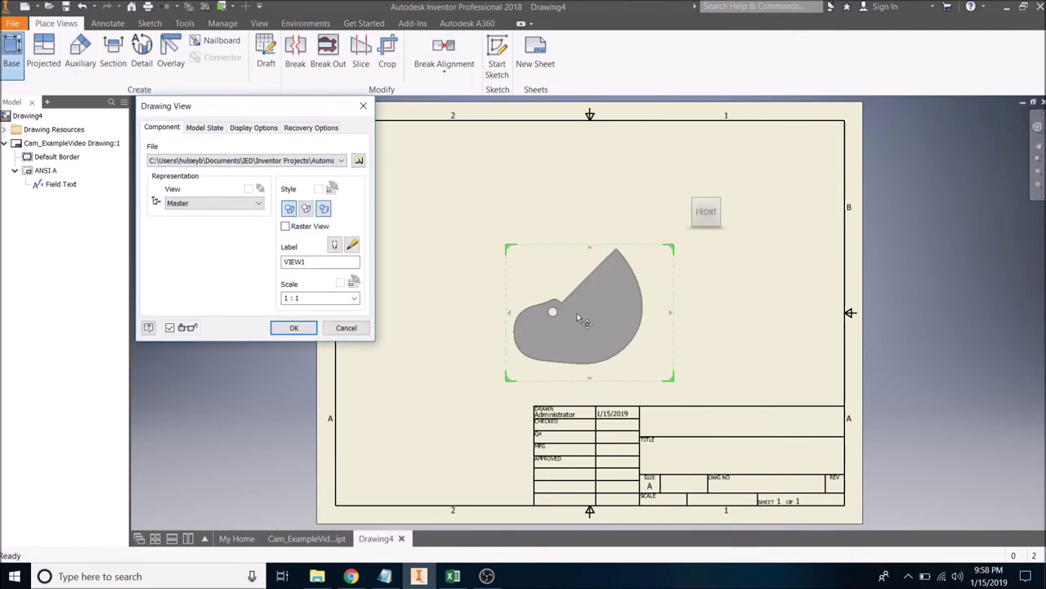
pyautogui.click(358, 161)
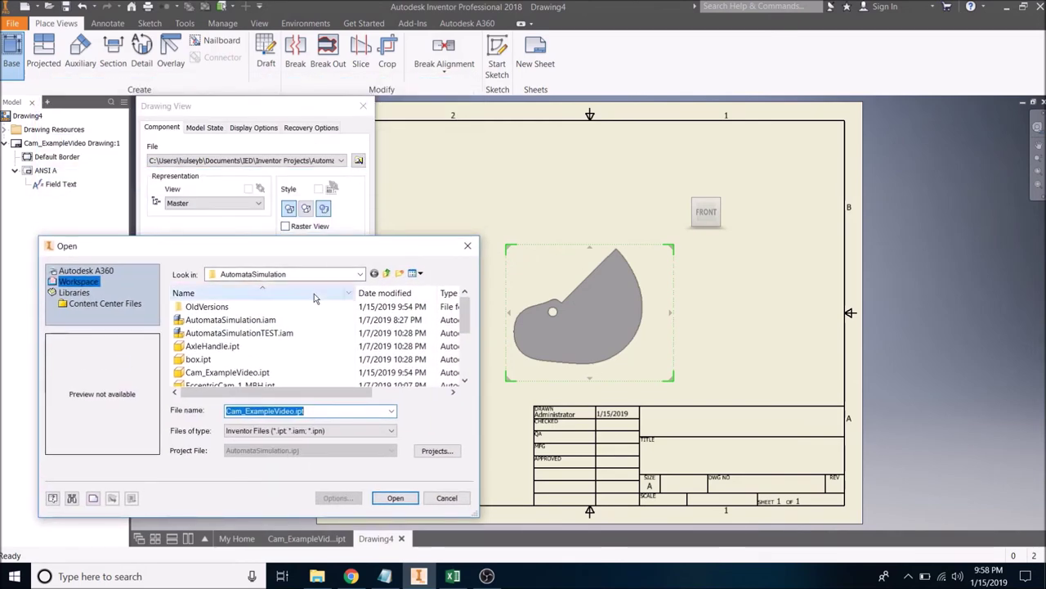
pyautogui.scroll(-3, 264, 363)
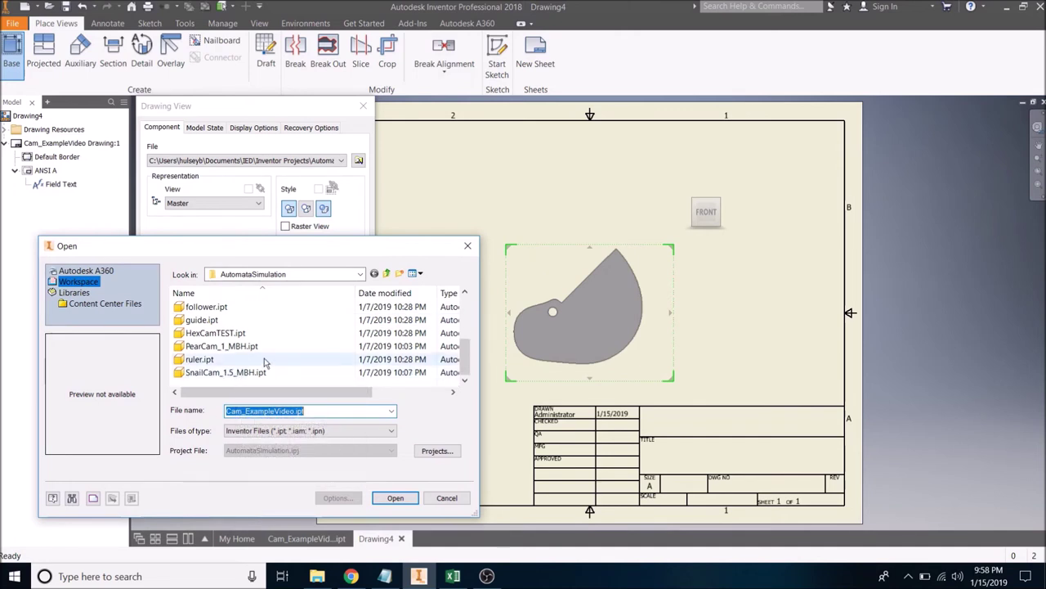
pyautogui.scroll(3, 264, 362)
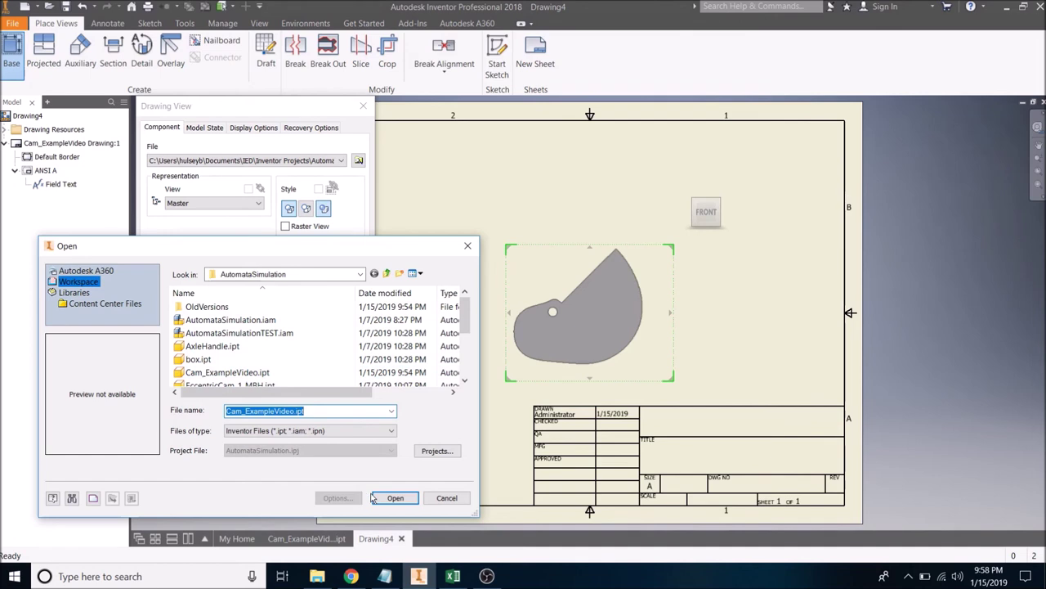
pyautogui.click(376, 498)
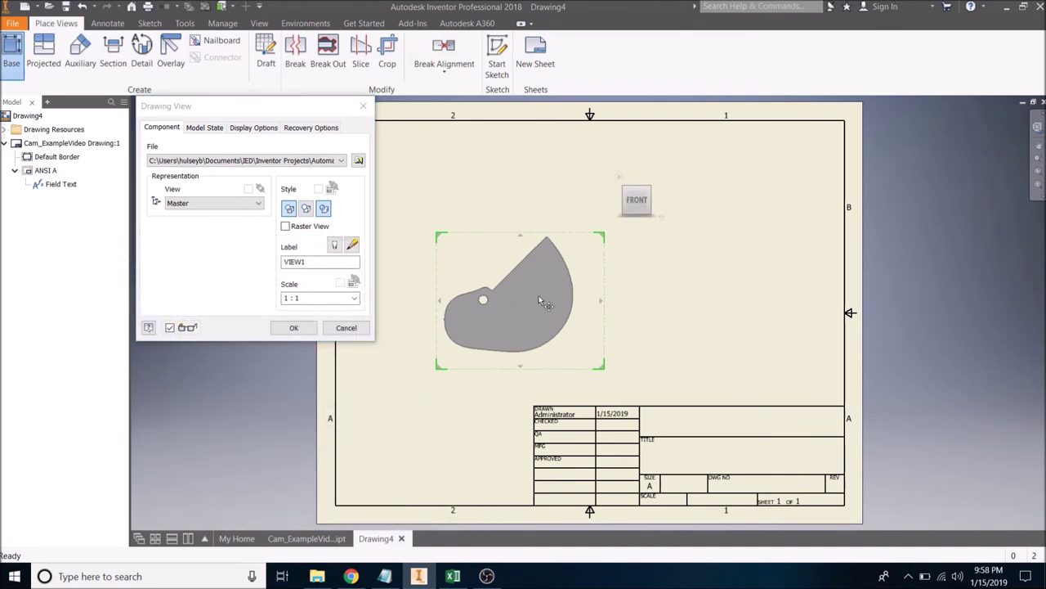
pyautogui.click(520, 306)
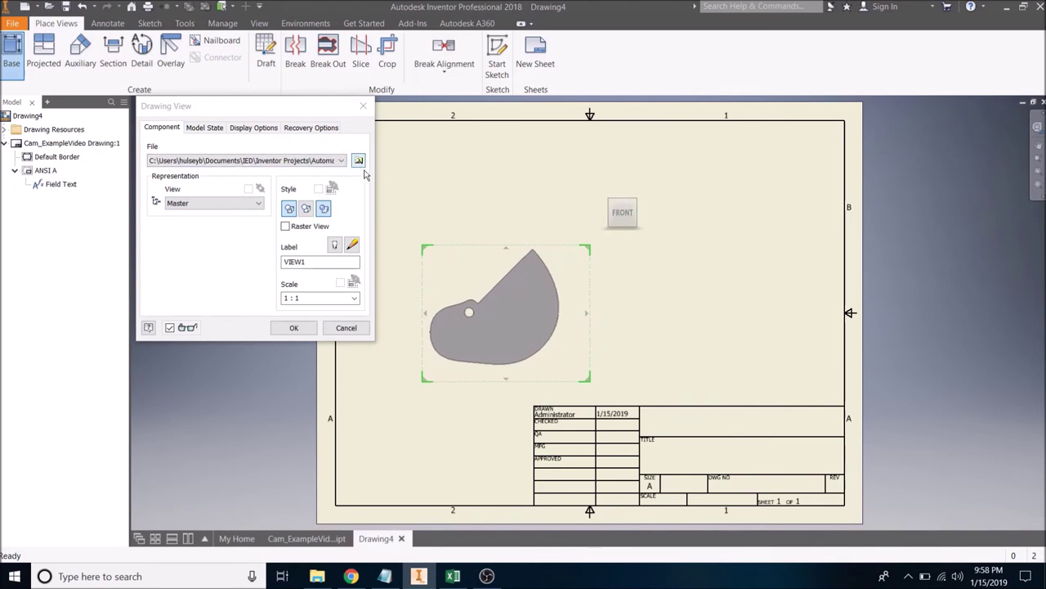
pyautogui.moveTo(498, 314); pyautogui.dragTo(524, 331)
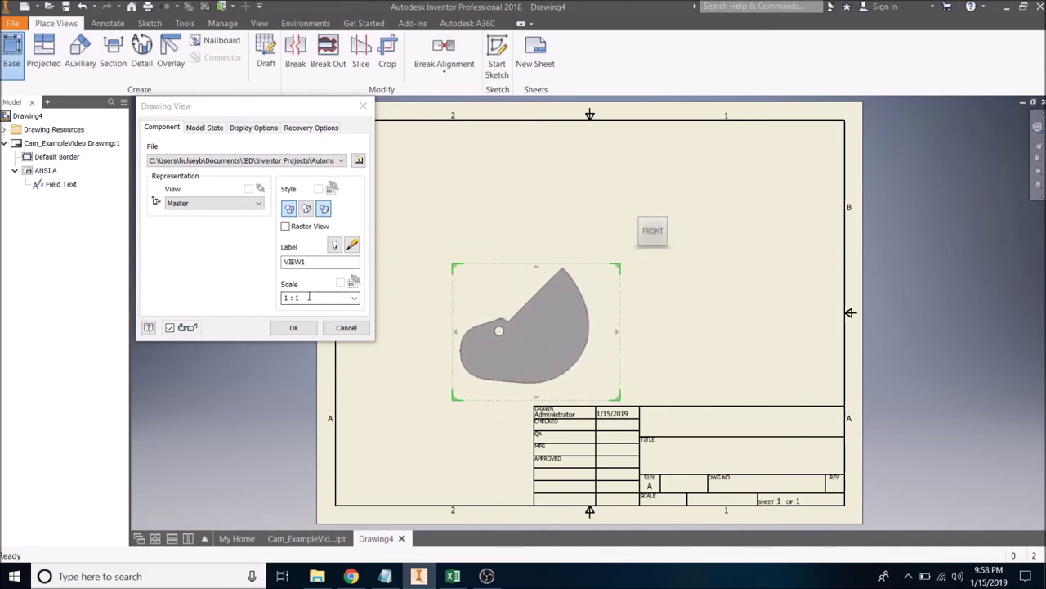
# Try 2 : 1, 1 / 2 and 1 : 1 scales, then enter 0.75 and place the view.
pyautogui.click(353, 298)
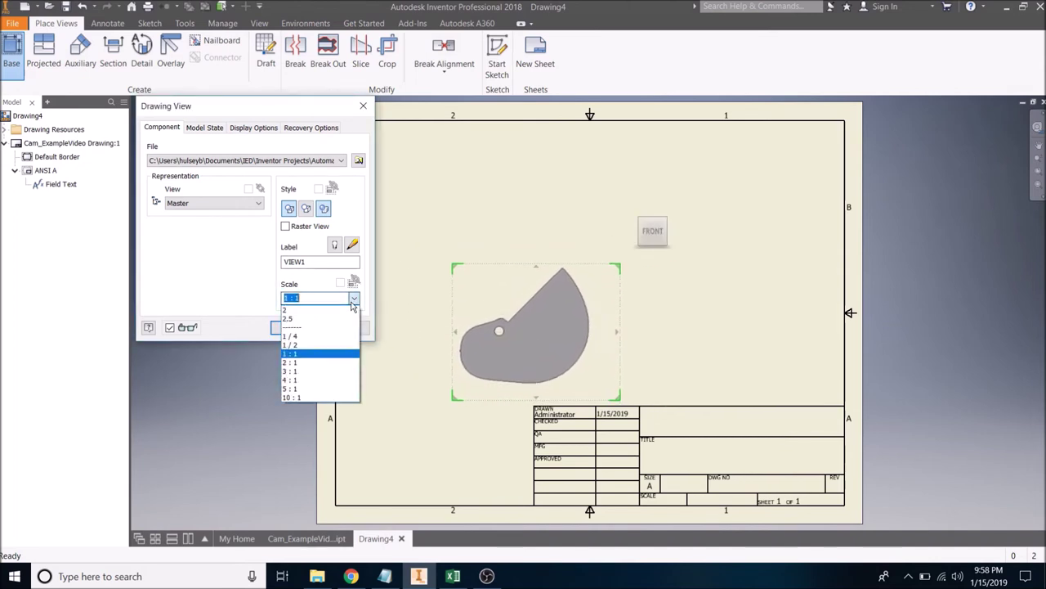
pyautogui.click(319, 362)
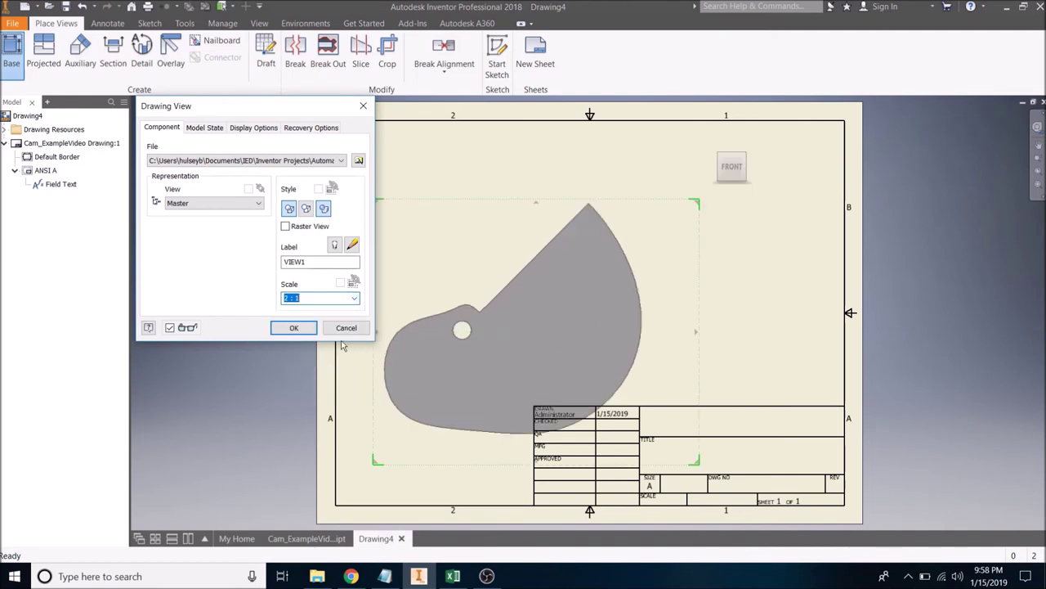
pyautogui.click(355, 300)
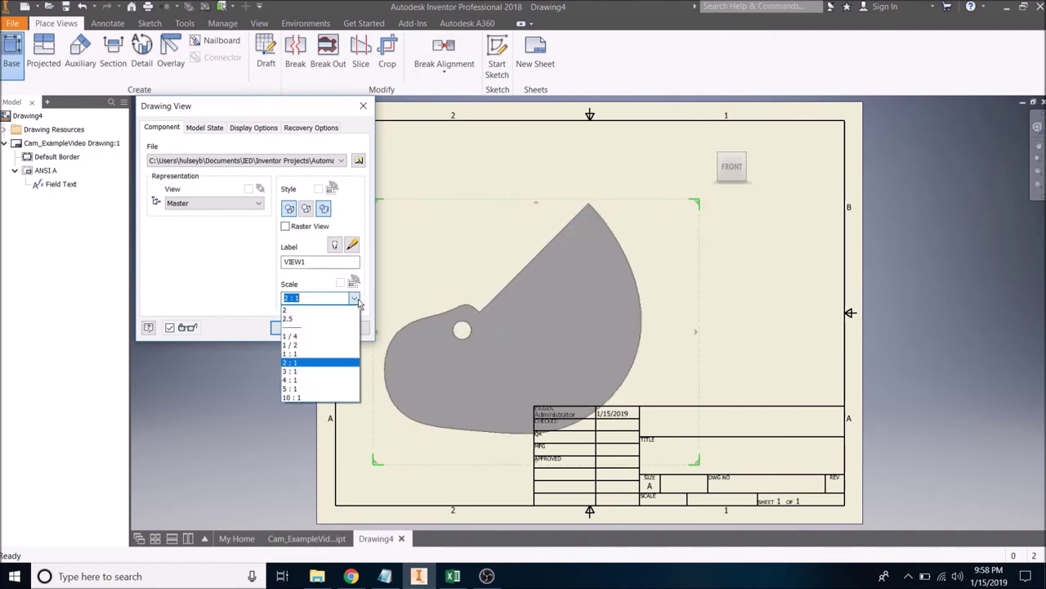
pyautogui.click(330, 346)
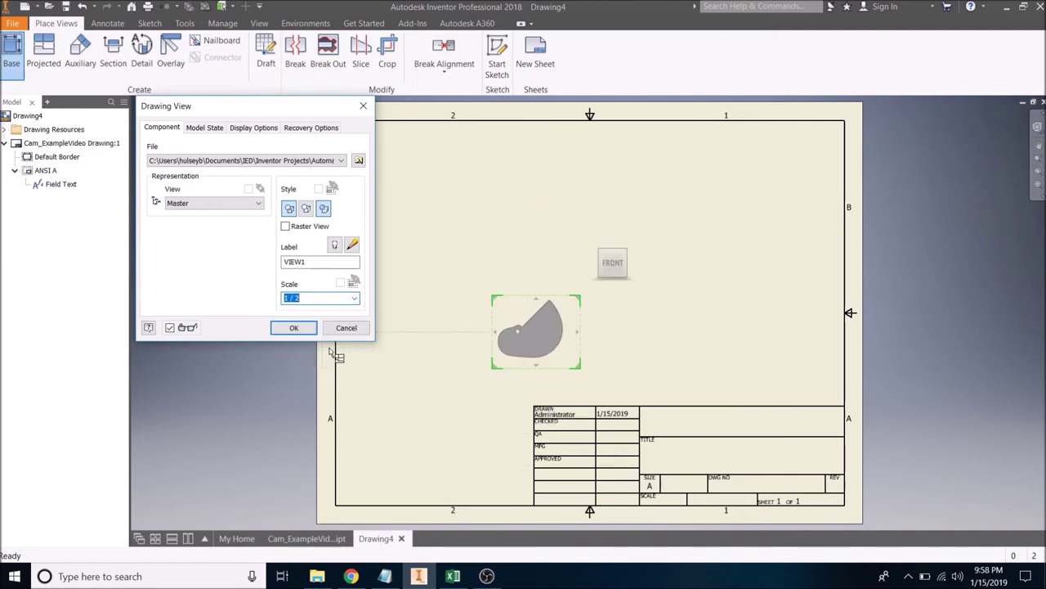
pyautogui.click(356, 300)
pyautogui.click(335, 355)
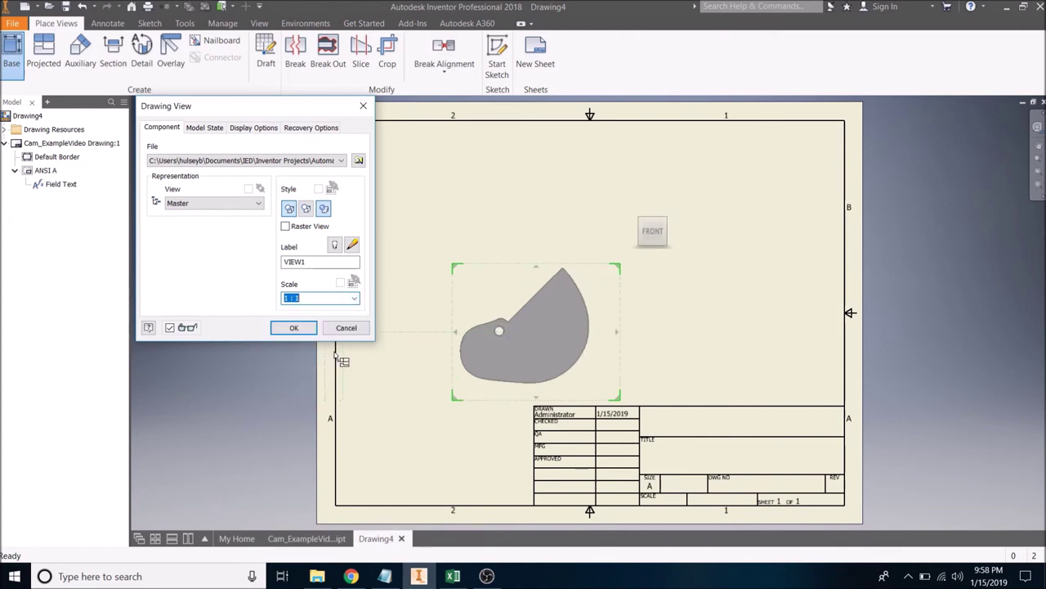
pyautogui.moveTo(551, 318)
pyautogui.mouseDown()
pyautogui.moveTo(547, 339)
pyautogui.moveTo(535, 331)
pyautogui.mouseUp()
pyautogui.click(332, 297)
pyautogui.click(353, 298)
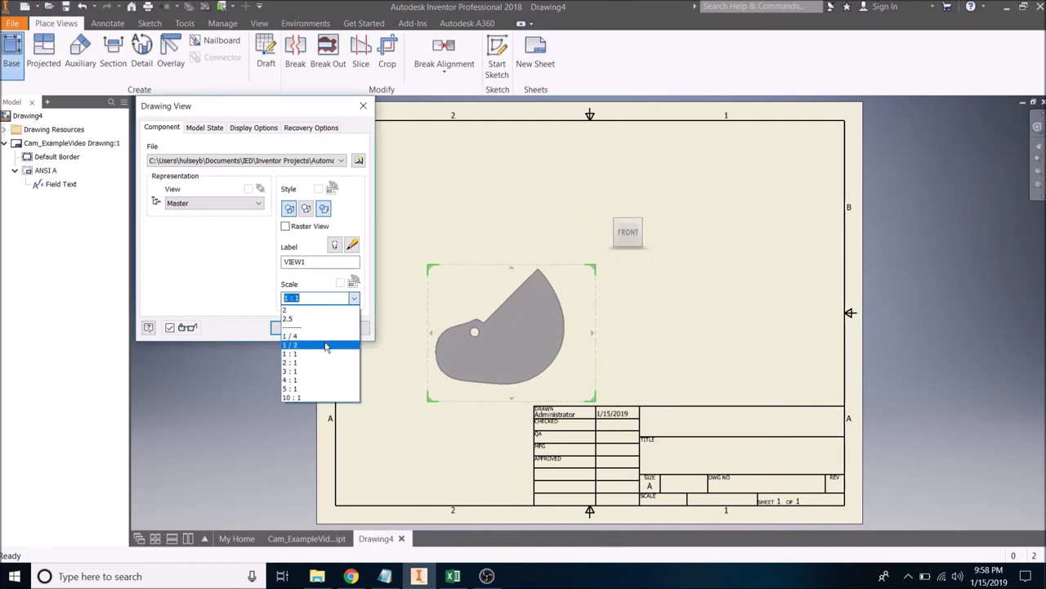
pyautogui.click(320, 299)
pyautogui.write('0.')
pyautogui.press('Return')
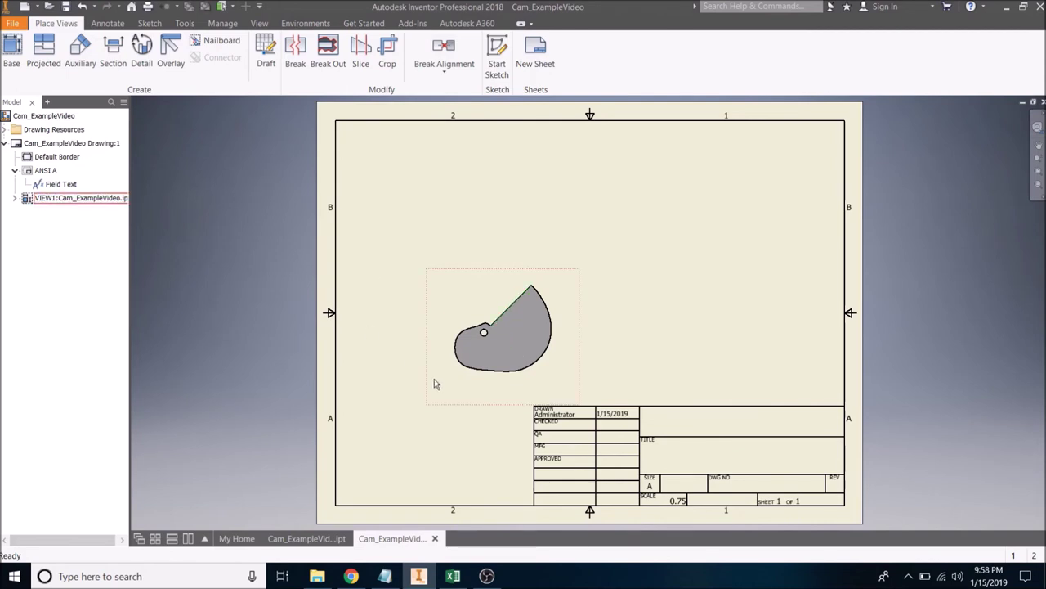
# Undo the 0.75 view and start a new base view at 1 : 1 scale.
pyautogui.hotkey('ctrl', 'z')
pyautogui.click(10, 51)
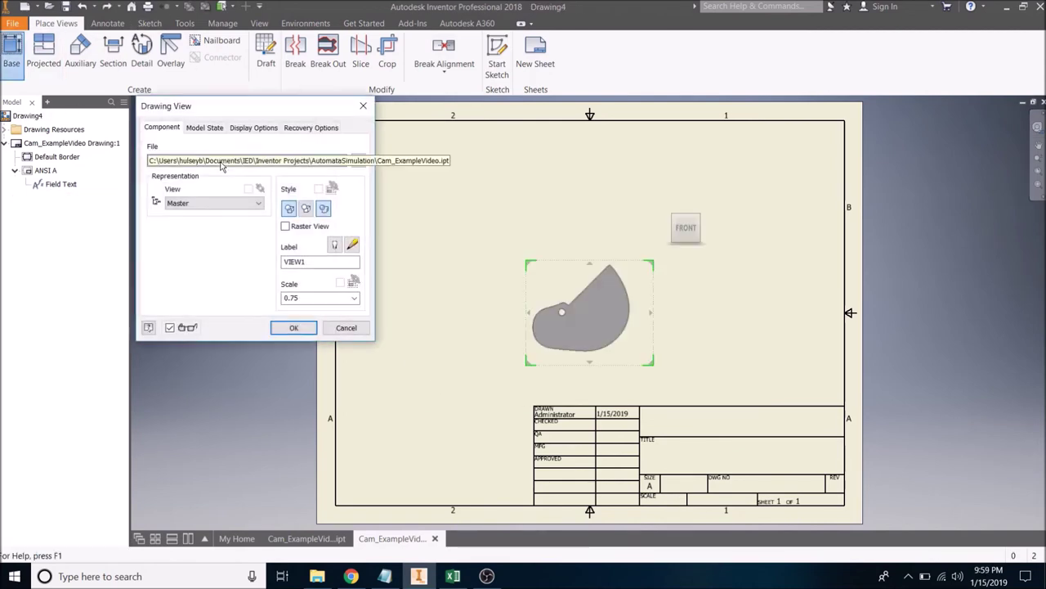
pyautogui.click(355, 299)
pyautogui.click(320, 367)
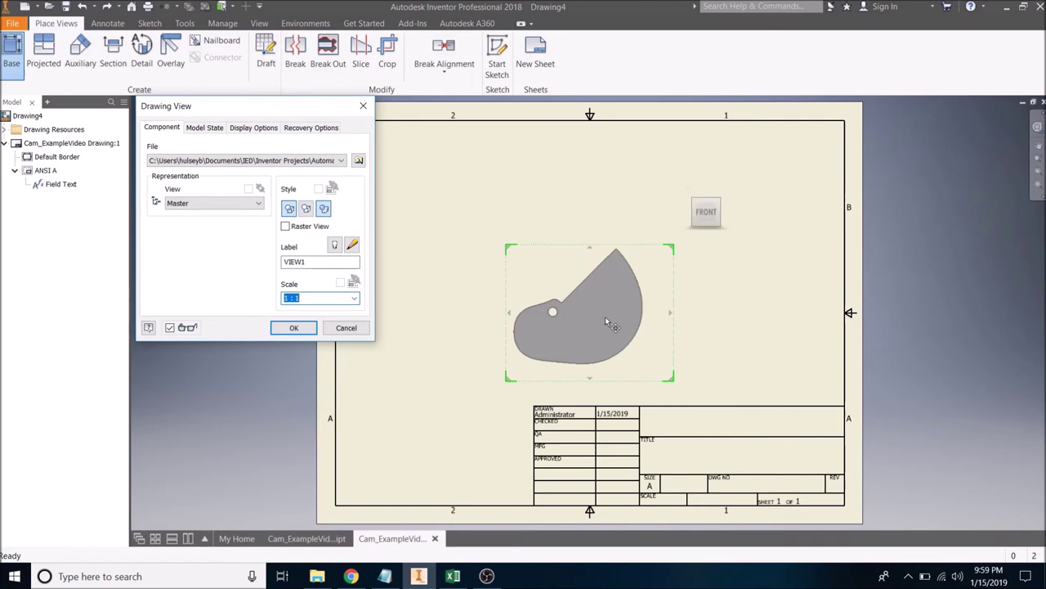
# Project top, right-side and isometric views from the base view and create them.
pyautogui.moveTo(605, 315); pyautogui.dragTo(603, 186)
pyautogui.click(602, 187)
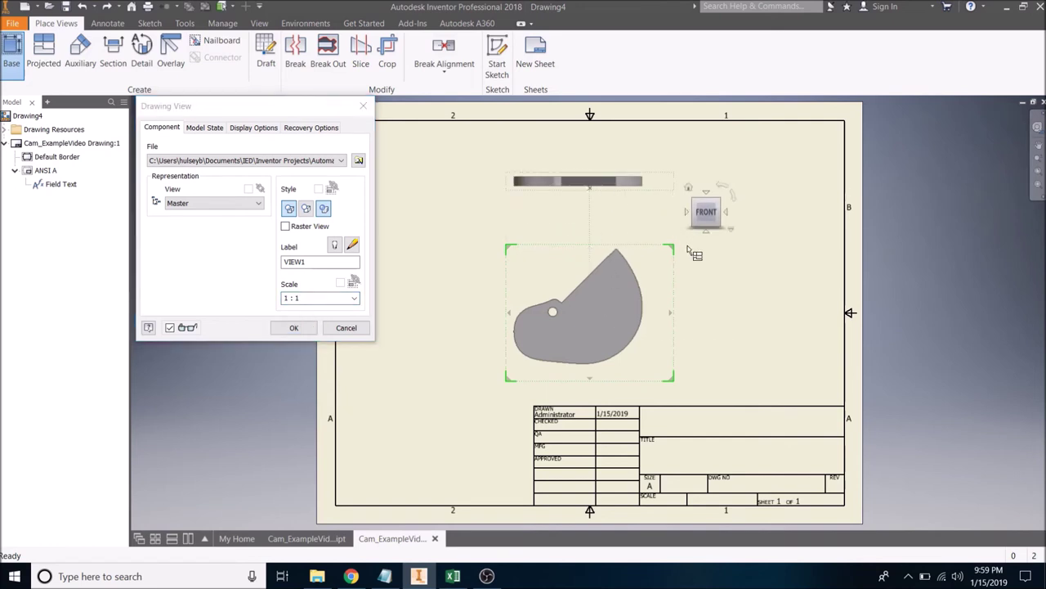
pyautogui.click(772, 290)
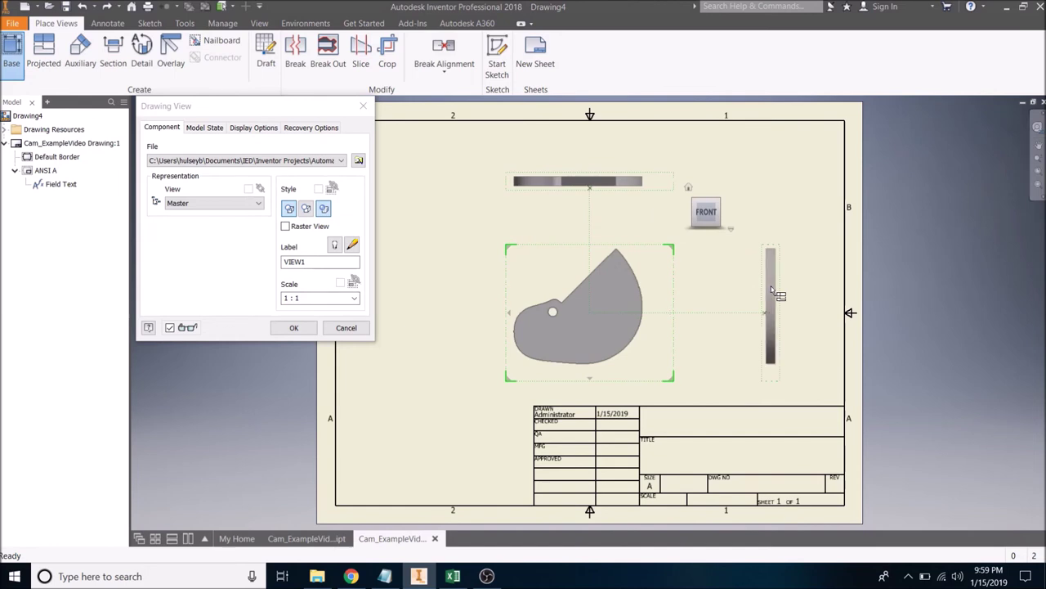
pyautogui.click(759, 165)
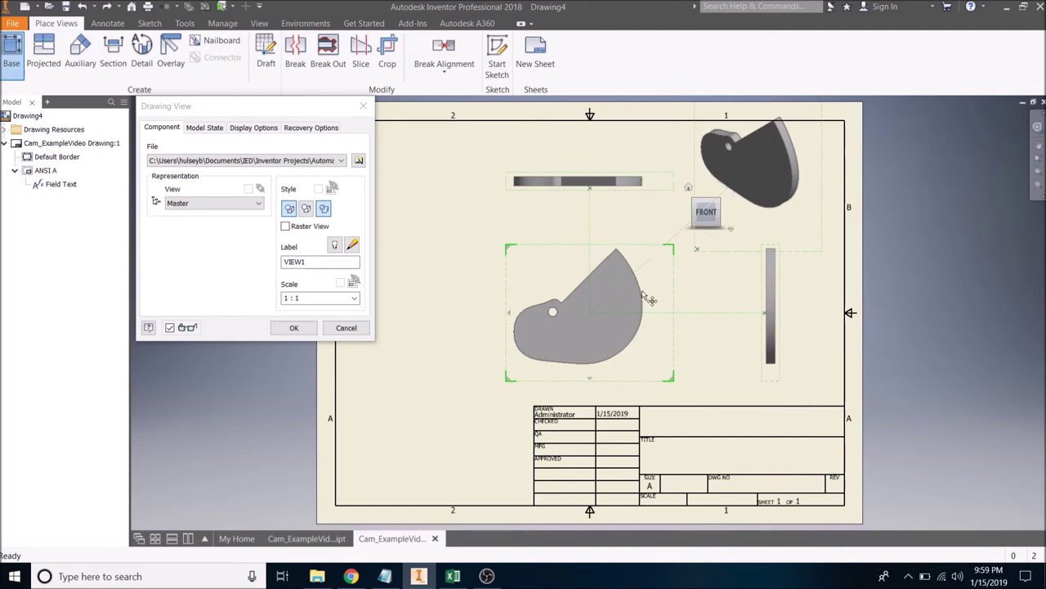
pyautogui.click(295, 328)
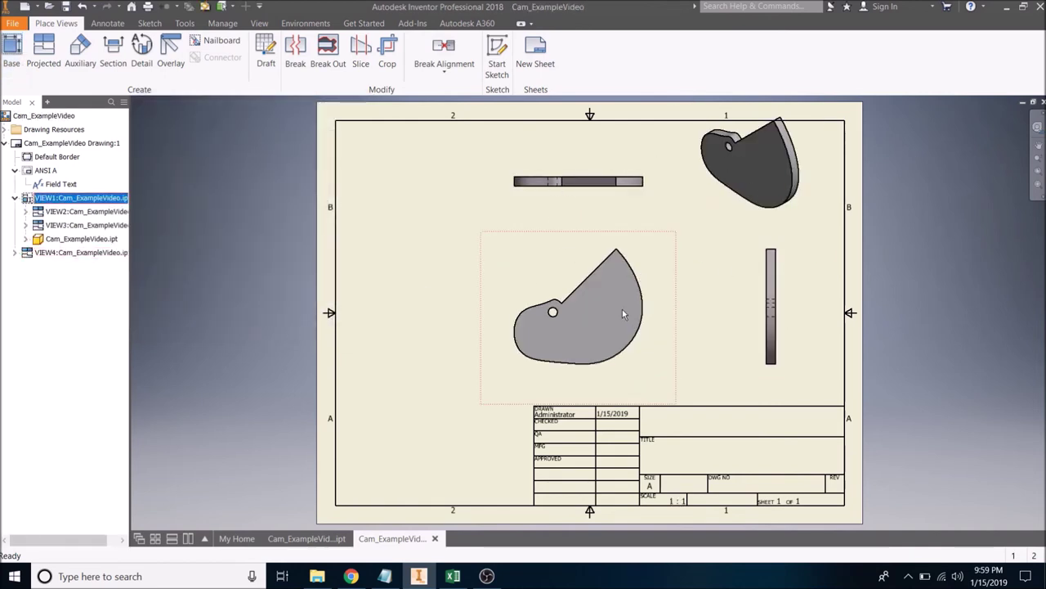
pyautogui.click(590, 316)
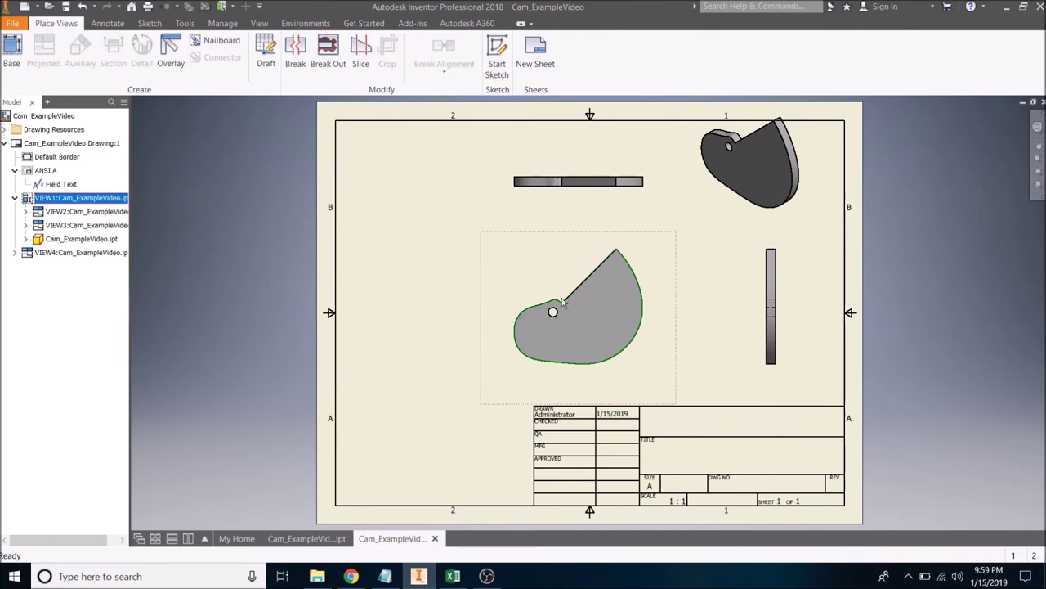
# Drag the base, side and isometric views closer together on the sheet.
pyautogui.moveTo(582, 236); pyautogui.dragTo(470, 231)
pyautogui.moveTo(762, 276); pyautogui.dragTo(649, 276)
pyautogui.moveTo(572, 290); pyautogui.dragTo(610, 289)
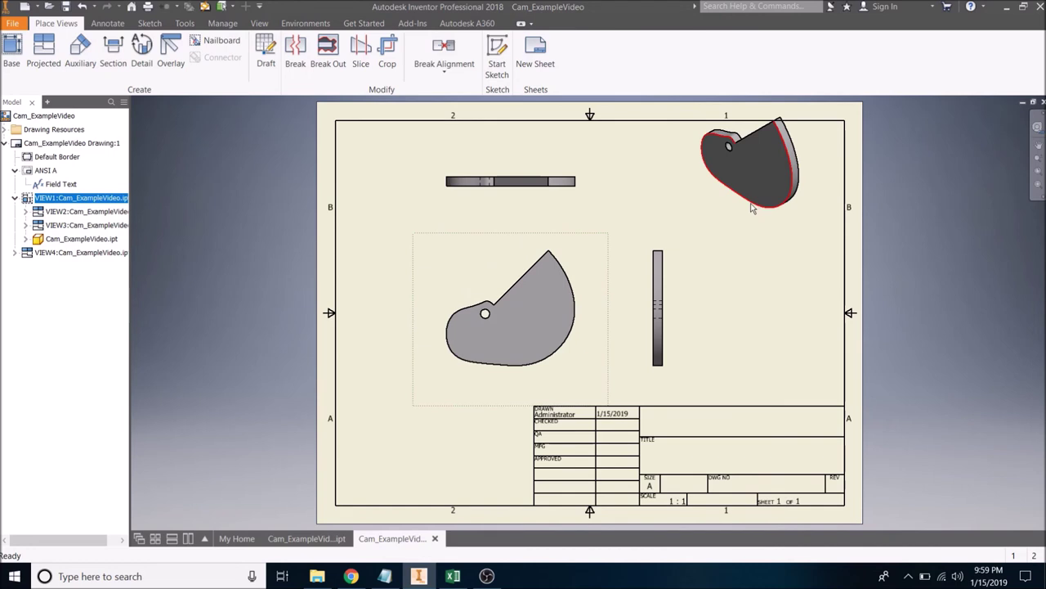
pyautogui.moveTo(761, 228); pyautogui.dragTo(677, 243)
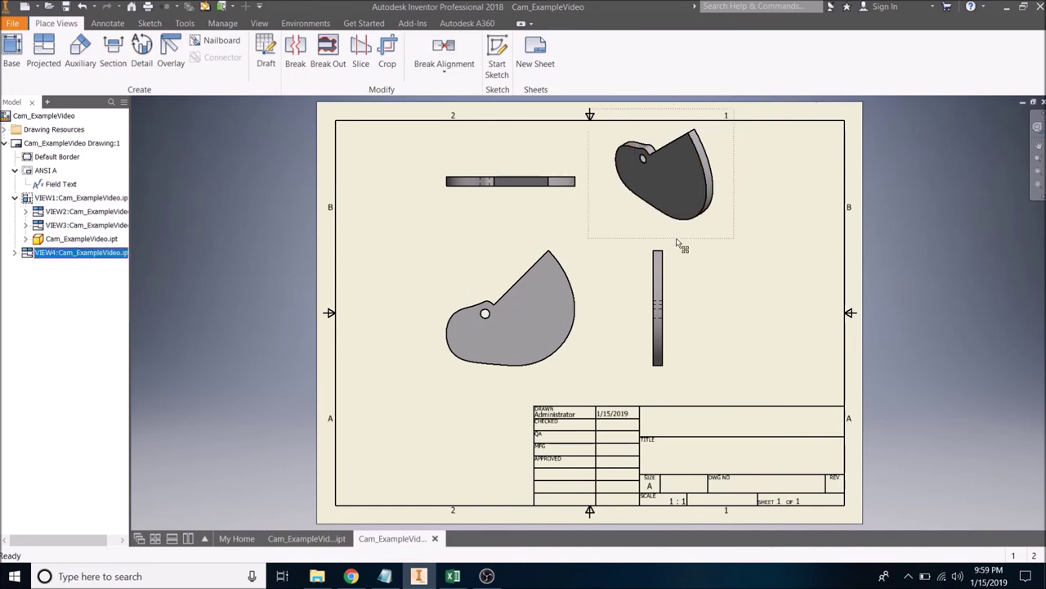
pyautogui.click(681, 281)
pyautogui.moveTo(660, 291); pyautogui.dragTo(689, 286)
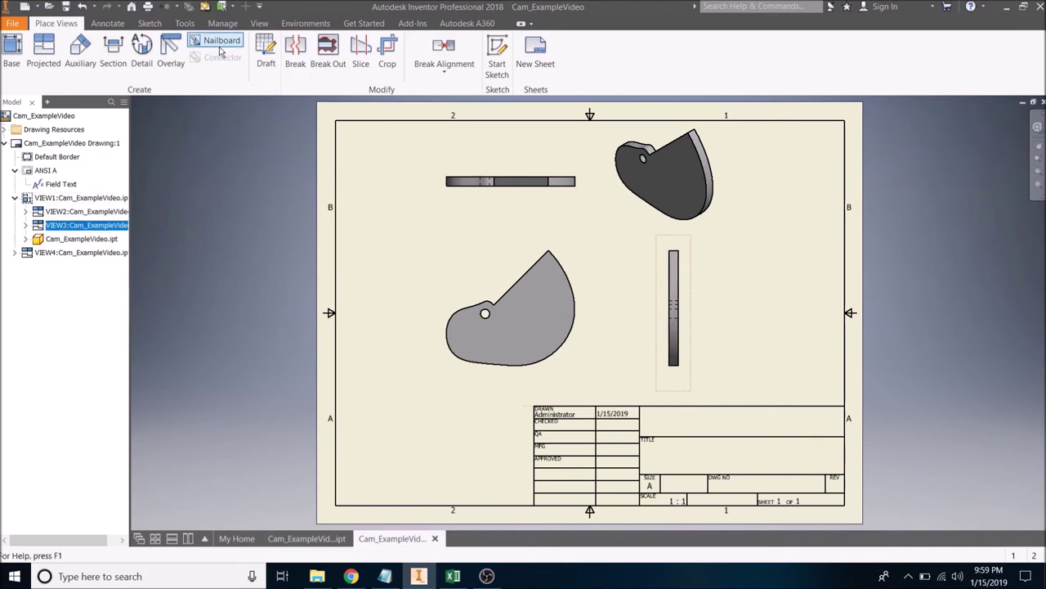
# Dimension 1.80 from the cam's top corner to the hole centre in the base view.
pyautogui.click(107, 24)
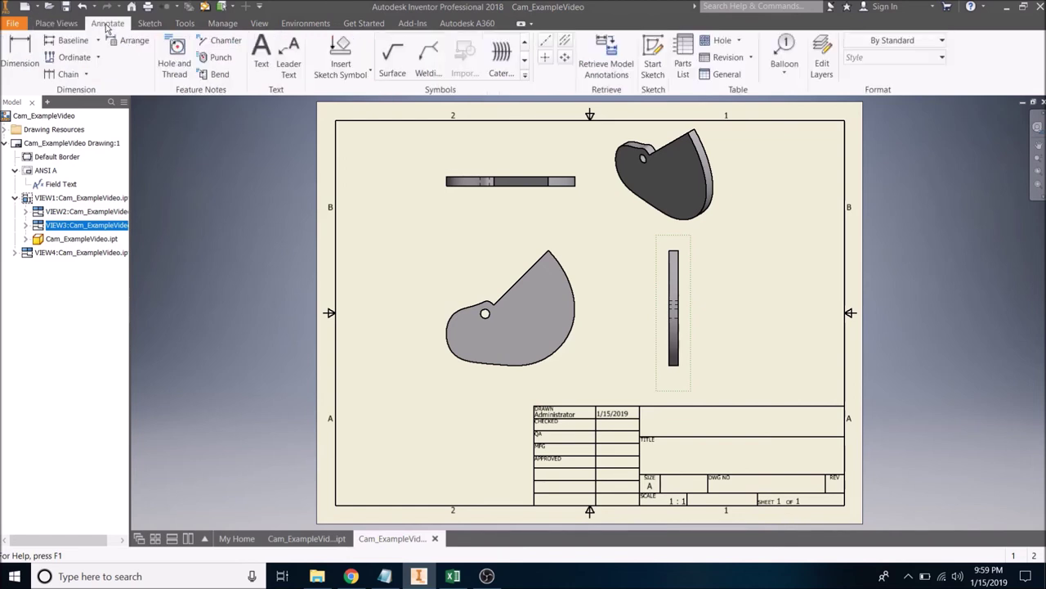
pyautogui.click(20, 49)
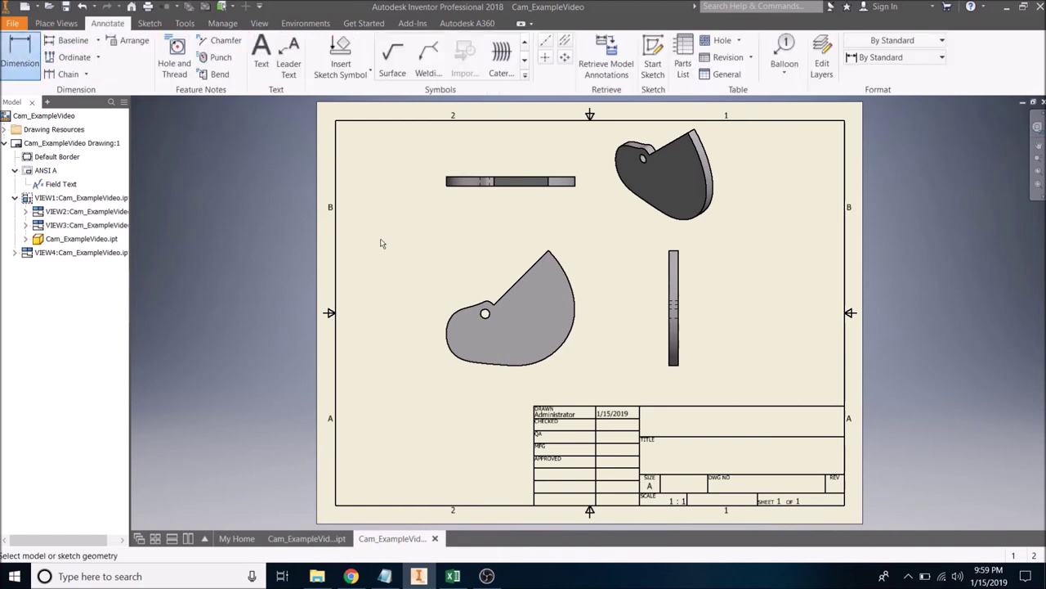
pyautogui.click(549, 252)
pyautogui.click(485, 313)
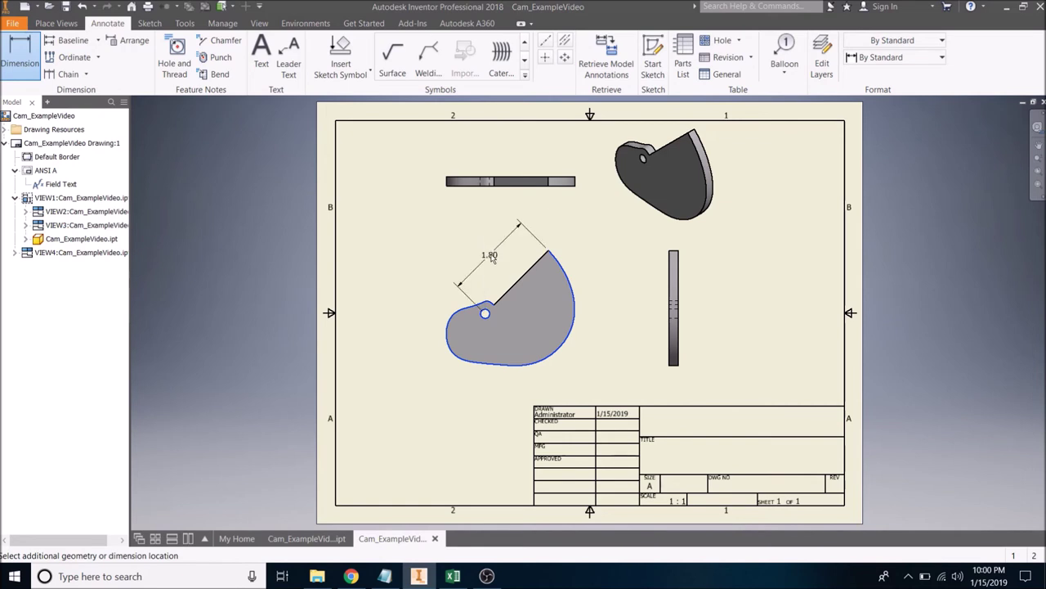
pyautogui.click(493, 259)
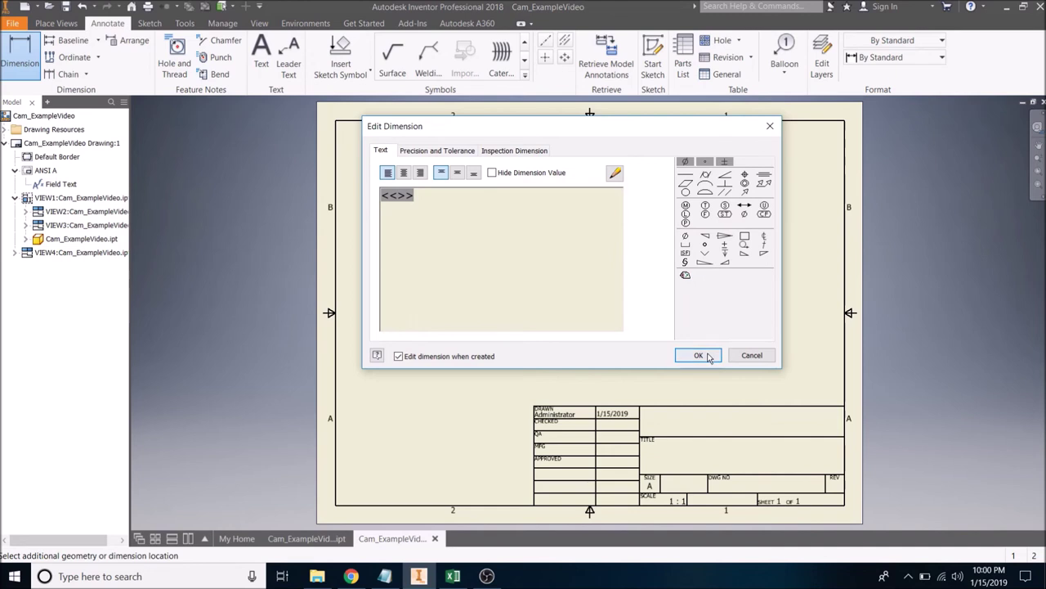
pyautogui.click(699, 355)
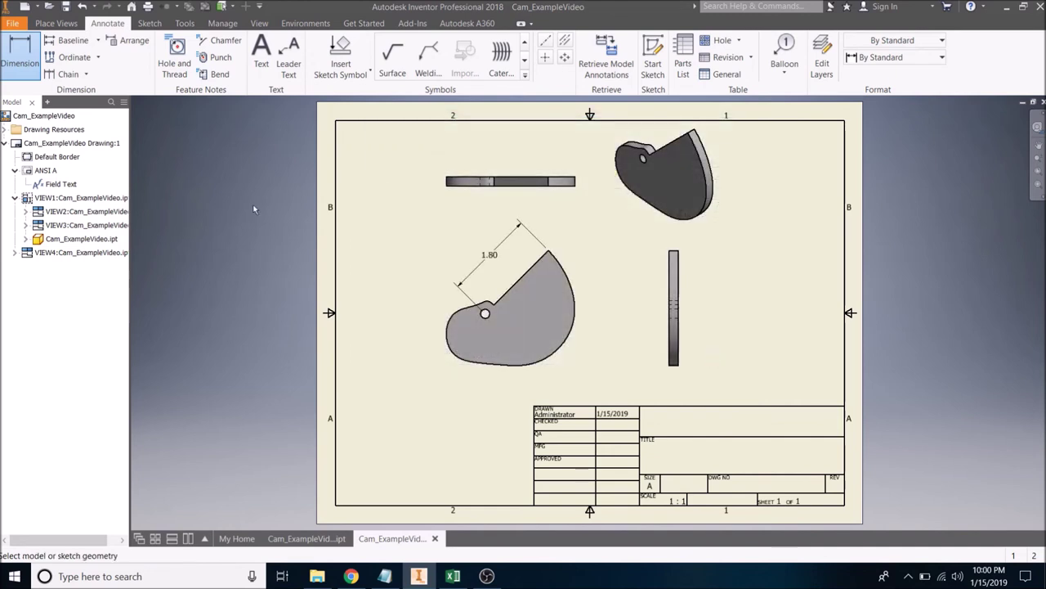
# Add a .25 dimension at the cam's hole in the base view.
pyautogui.click(485, 314)
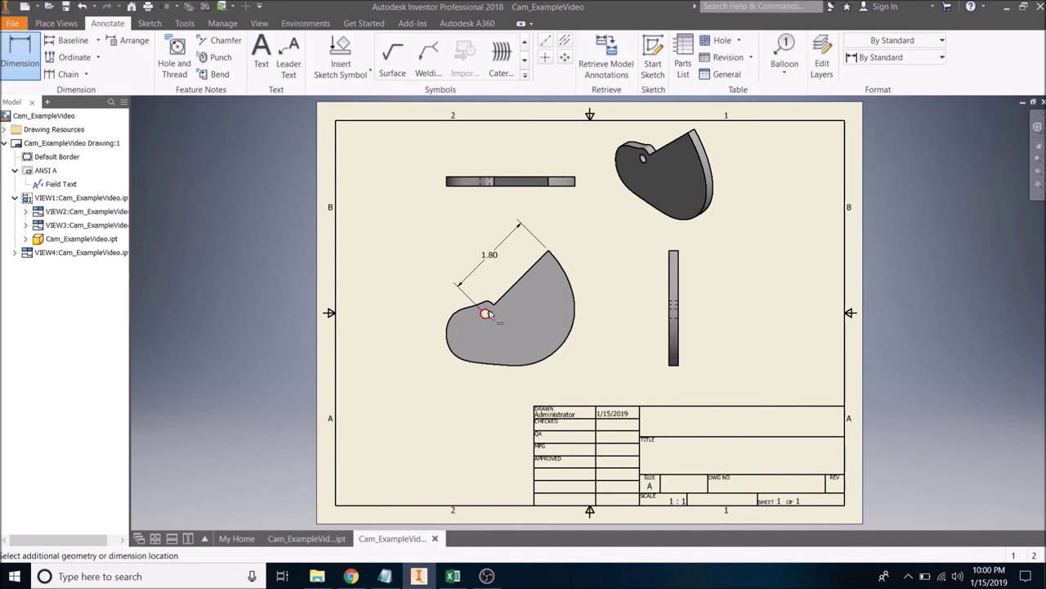
pyautogui.click(493, 307)
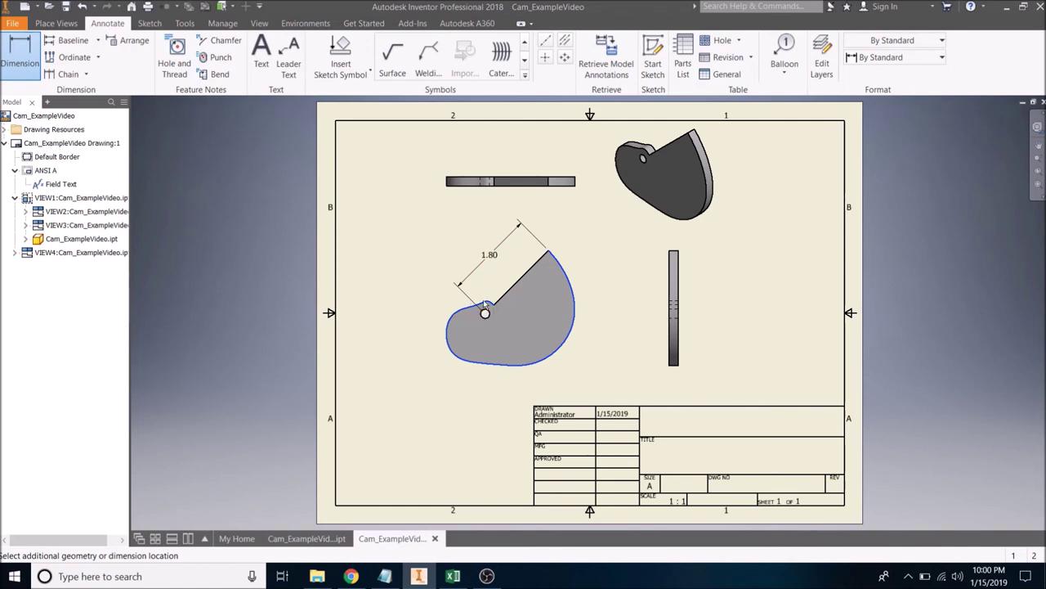
pyautogui.click(486, 314)
pyautogui.click(484, 309)
pyautogui.click(482, 317)
pyautogui.click(701, 354)
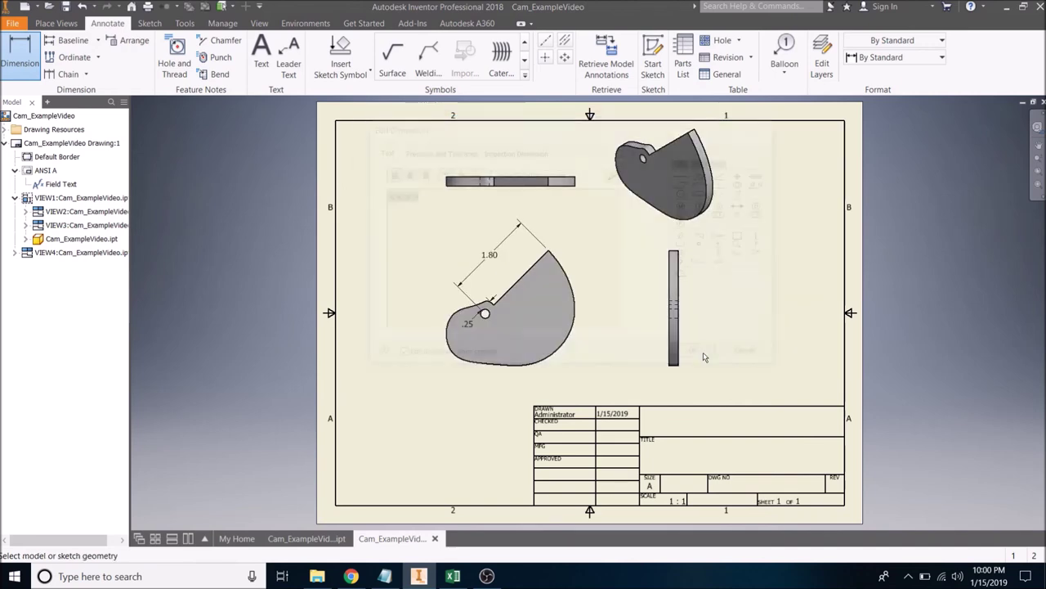
pyautogui.click(467, 324)
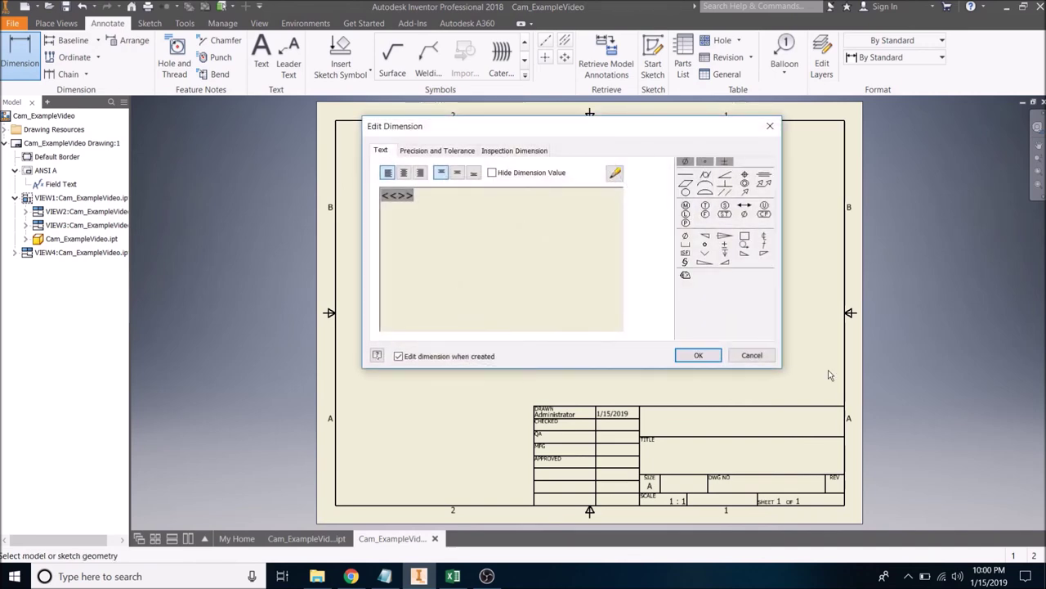
pyautogui.click(751, 354)
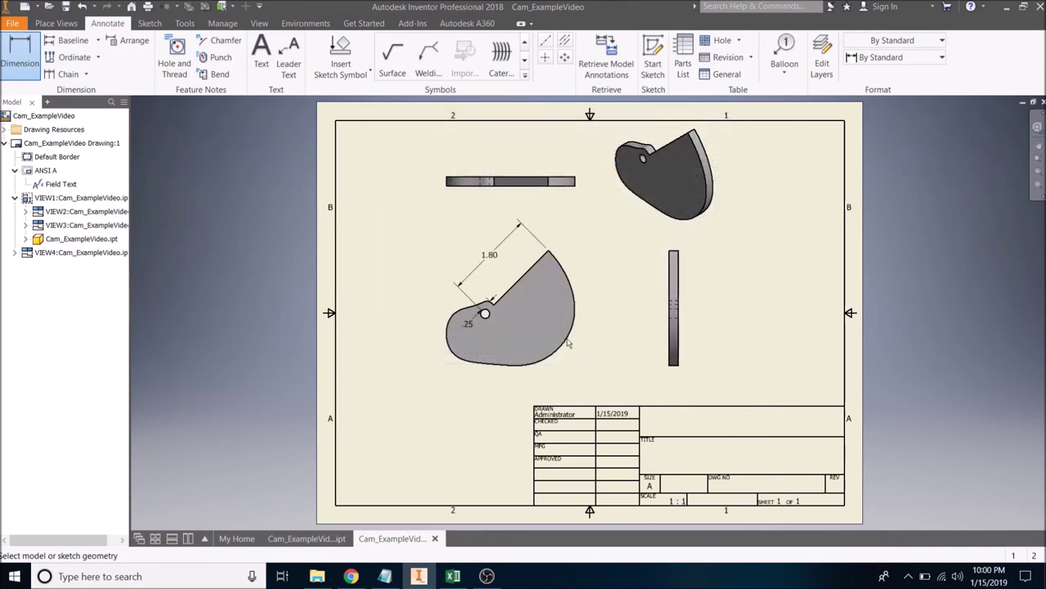
pyautogui.click(470, 323)
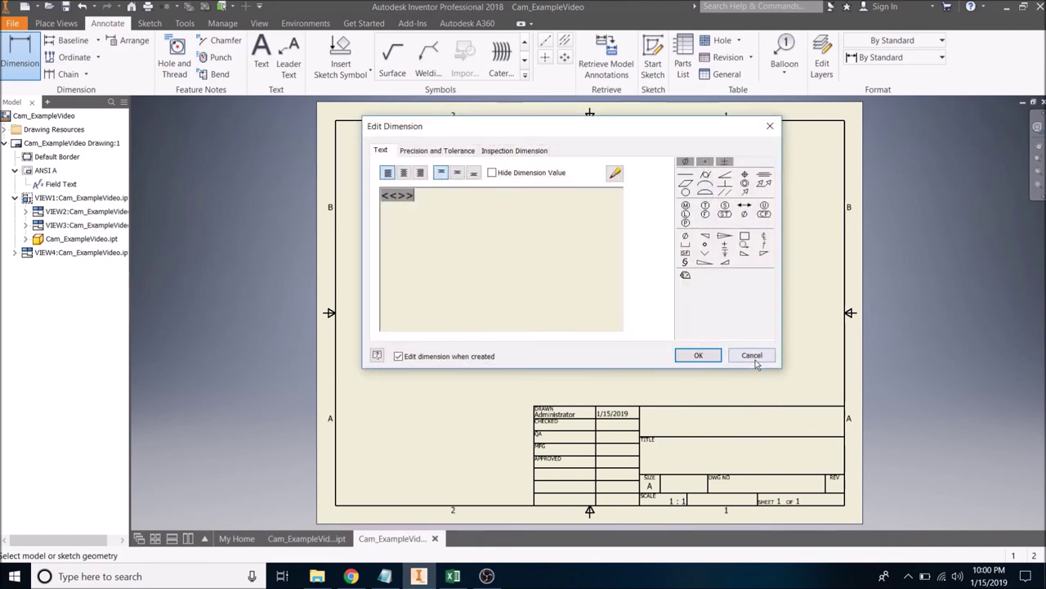
pyautogui.click(752, 355)
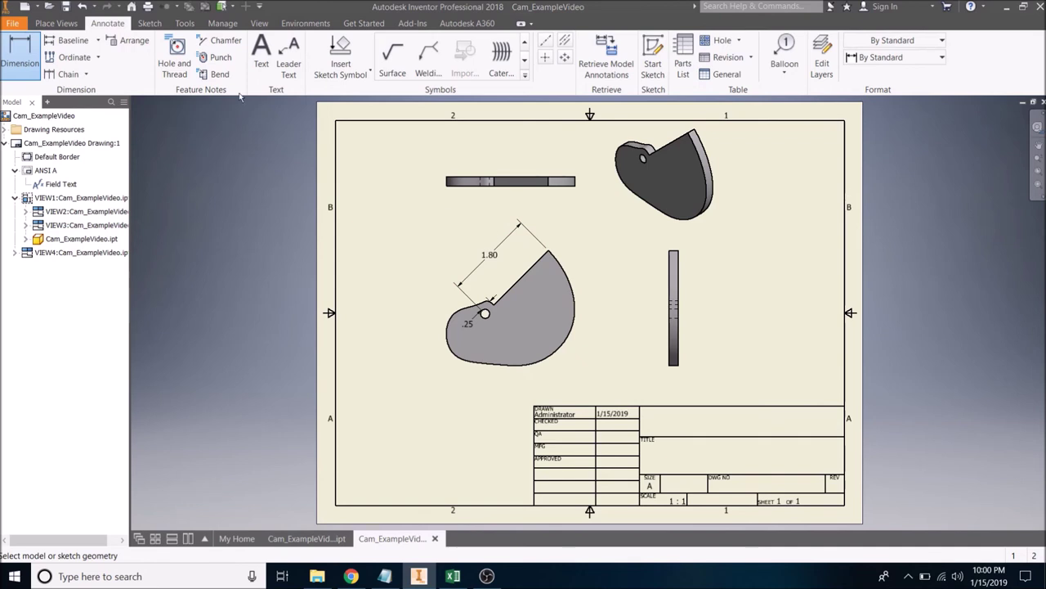
pyautogui.click(182, 64)
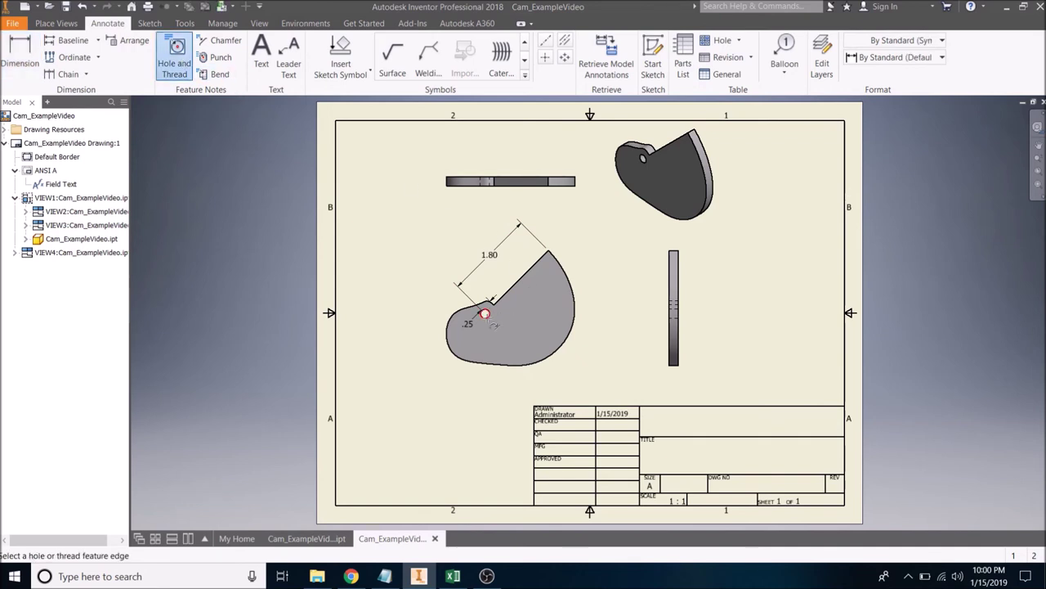
# Label the small hole with a hole note reading Ø.19, depth .19.
pyautogui.click(493, 324)
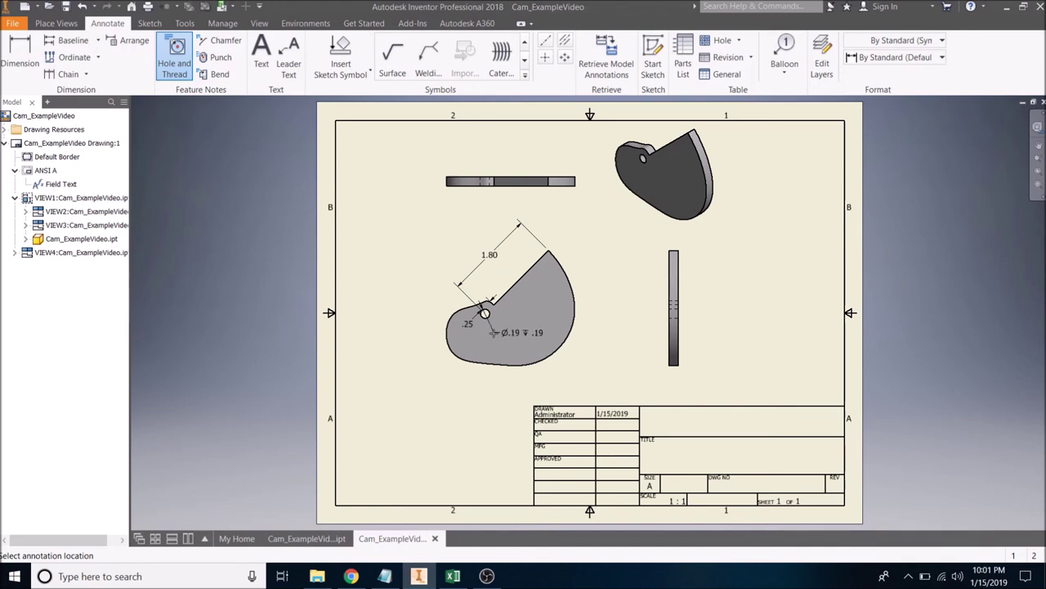
pyautogui.click(494, 333)
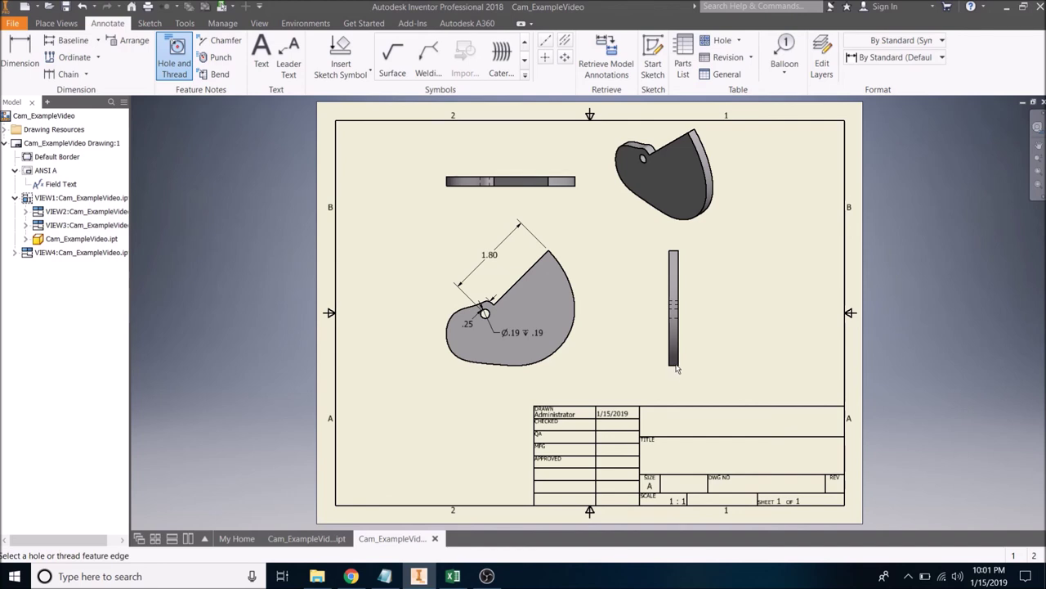
pyautogui.press('d')
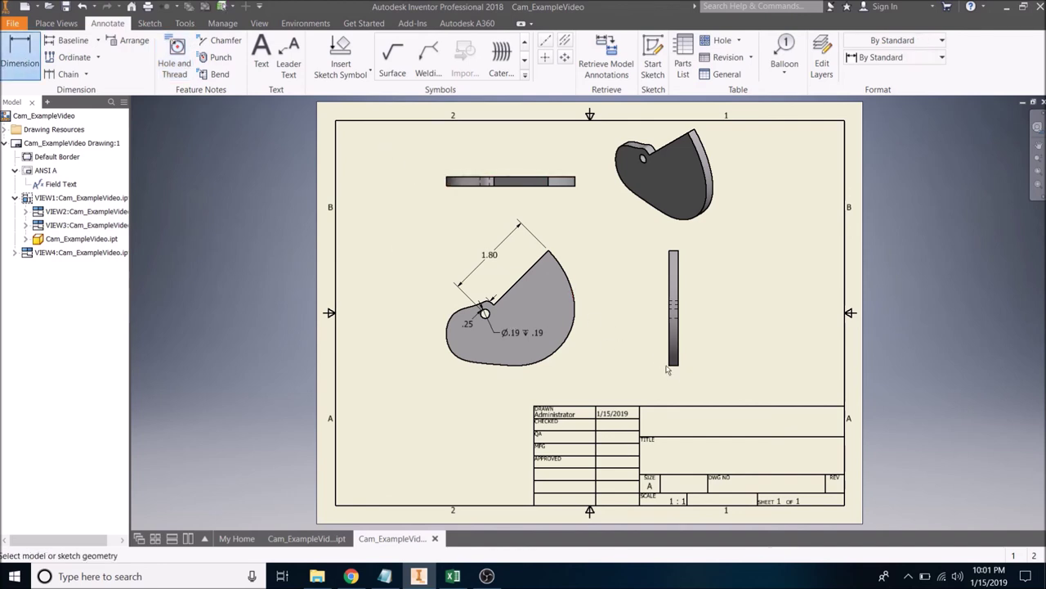
# Add a .19 thickness dimension to the left edge of the top view.
pyautogui.click(447, 187)
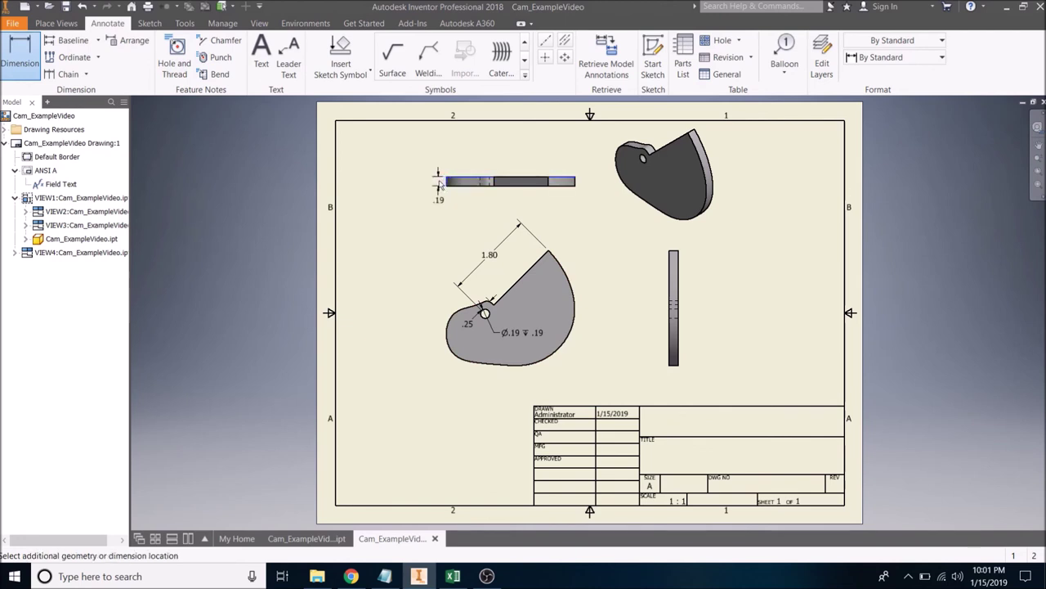
pyautogui.click(439, 185)
pyautogui.click(697, 352)
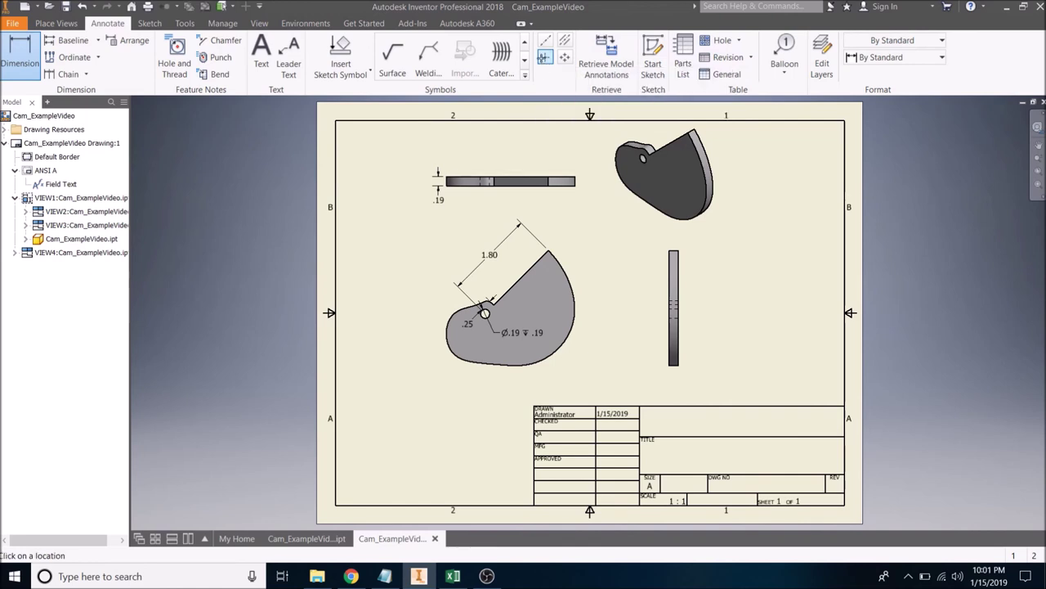
# Place a center mark on the small hole in the base view, then end the Center Mark tool.
pyautogui.click(544, 59)
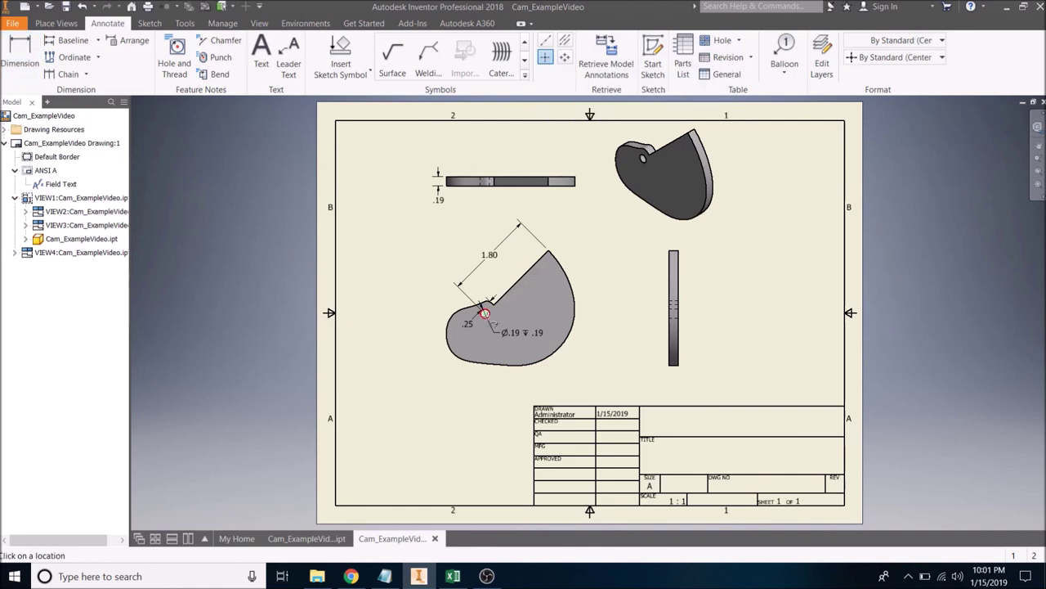
pyautogui.click(485, 313)
pyautogui.rightClick(434, 286)
pyautogui.click(388, 288)
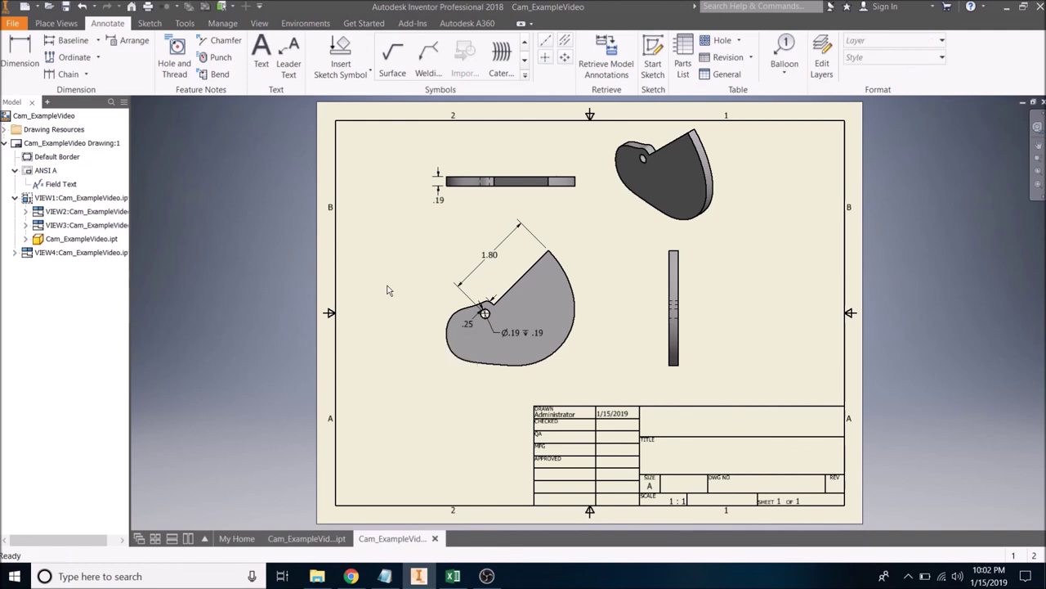
# Open the title block's property fields, review the AUTHOR, CHECKED BY and MFG APPROVED BY rows, then bring up iProperties.
pyautogui.doubleClick(63, 184)
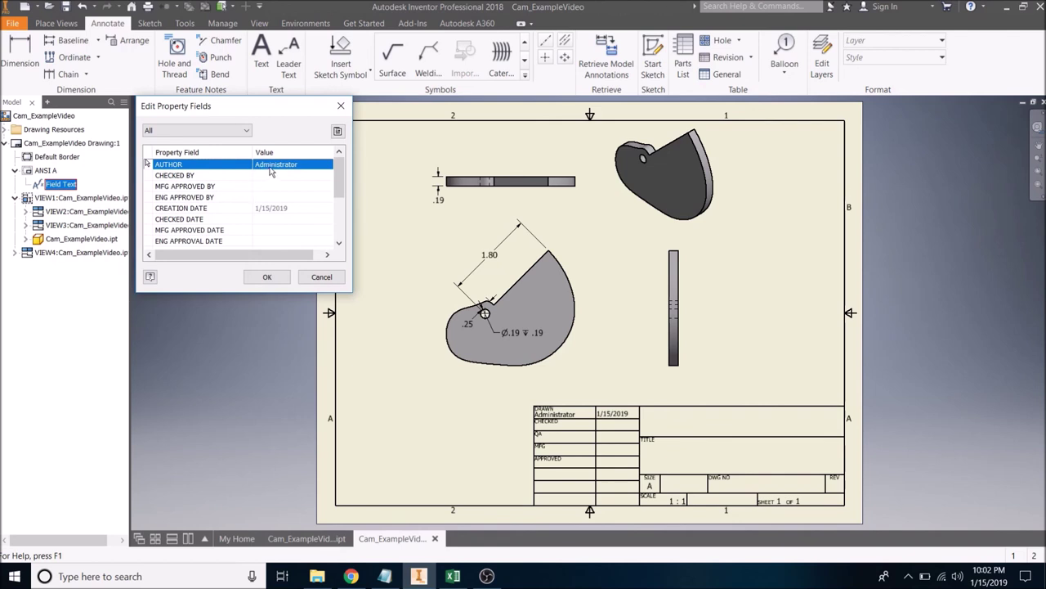
pyautogui.moveTo(336, 171)
pyautogui.mouseDown()
pyautogui.moveTo(331, 219)
pyautogui.moveTo(339, 204)
pyautogui.moveTo(343, 217)
pyautogui.moveTo(348, 170)
pyautogui.mouseUp()
pyautogui.click(264, 176)
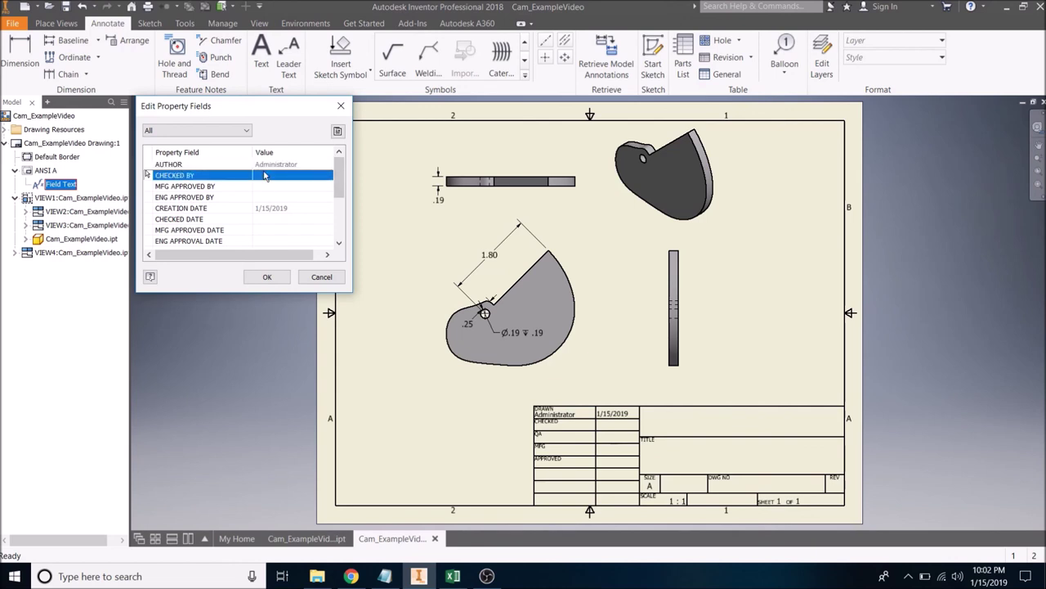
pyautogui.click(271, 189)
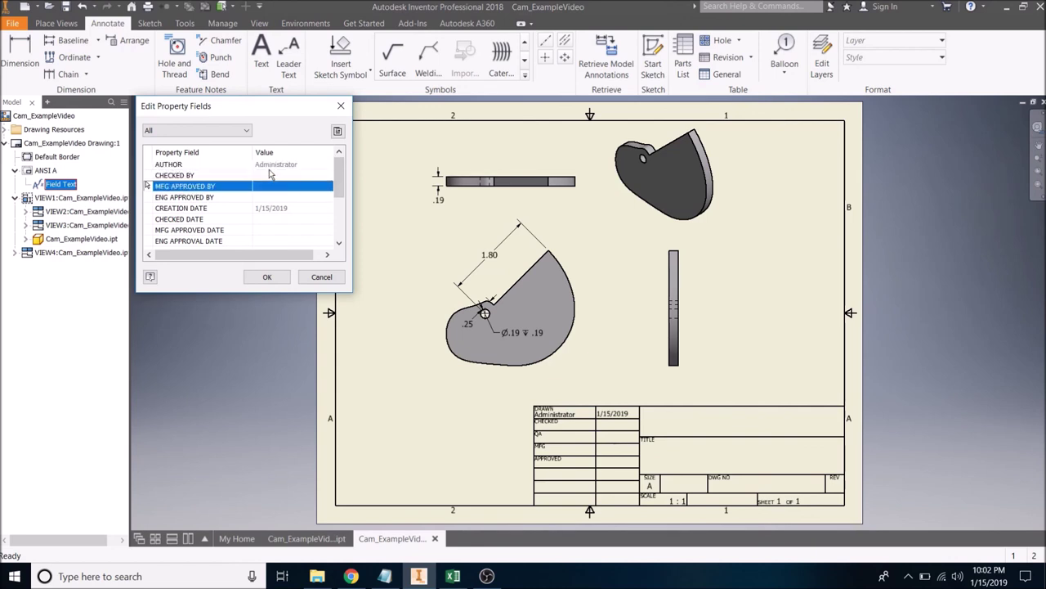
pyautogui.click(270, 167)
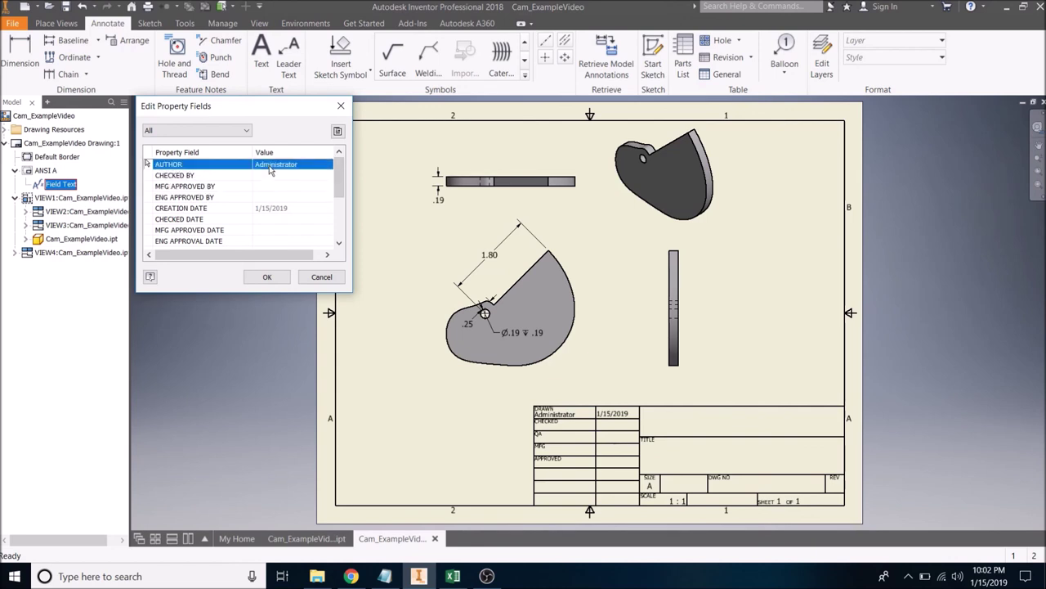
pyautogui.click(337, 133)
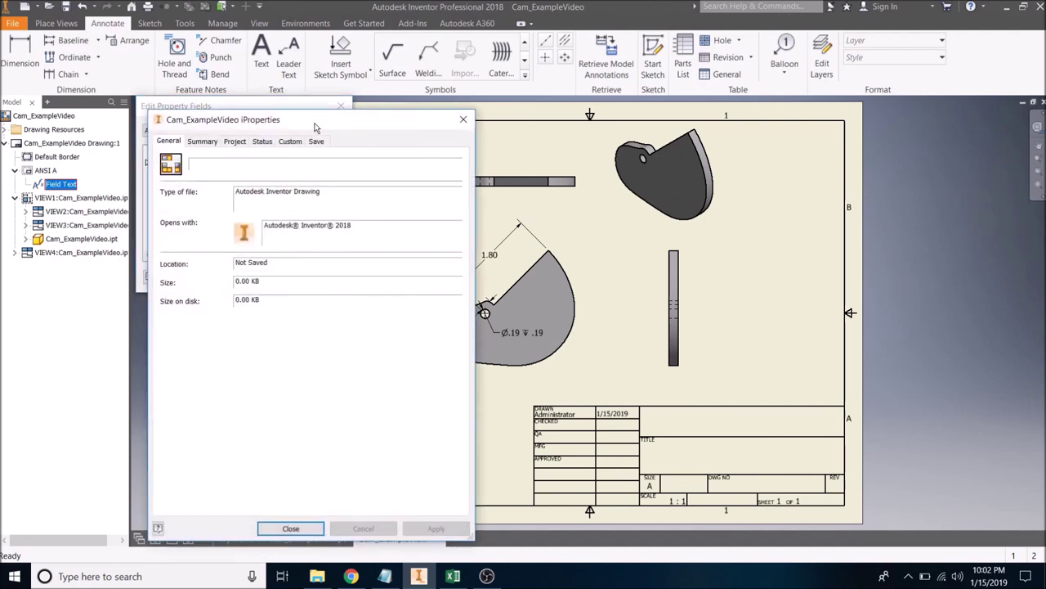
# Browse the General, Summary, Project, Status and Custom tabs of the drawing's iProperties.
pyautogui.moveTo(316, 127); pyautogui.dragTo(344, 117)
pyautogui.click(230, 134)
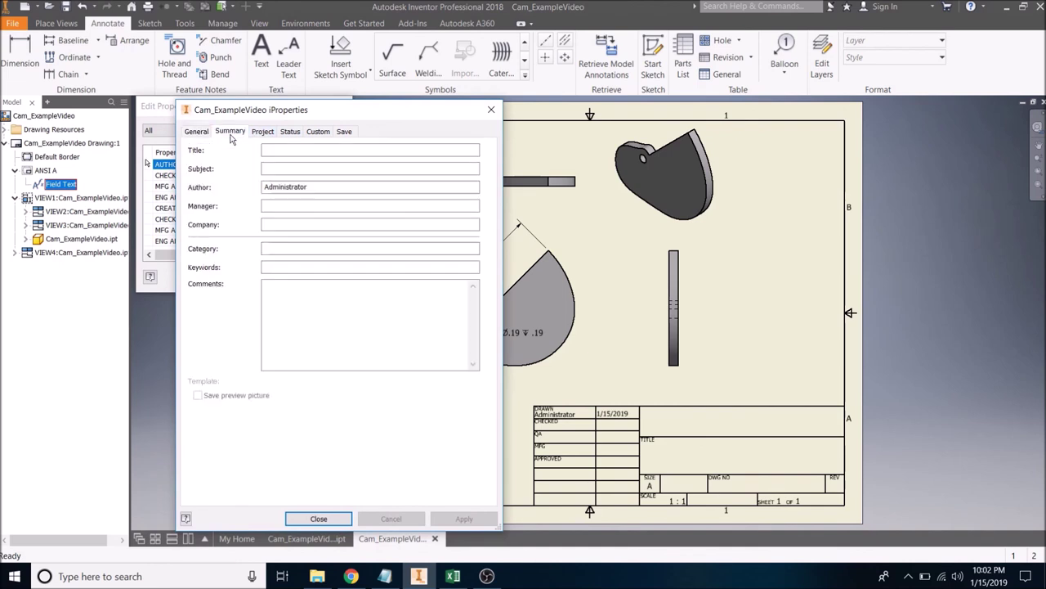
pyautogui.click(201, 135)
pyautogui.click(223, 134)
pyautogui.click(262, 134)
pyautogui.click(290, 134)
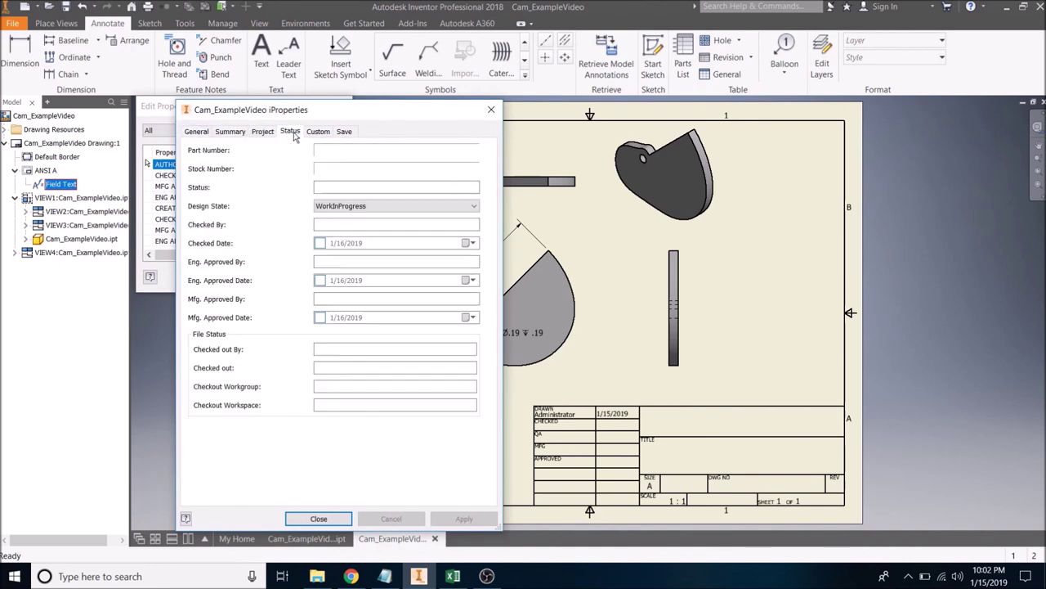
pyautogui.click(315, 133)
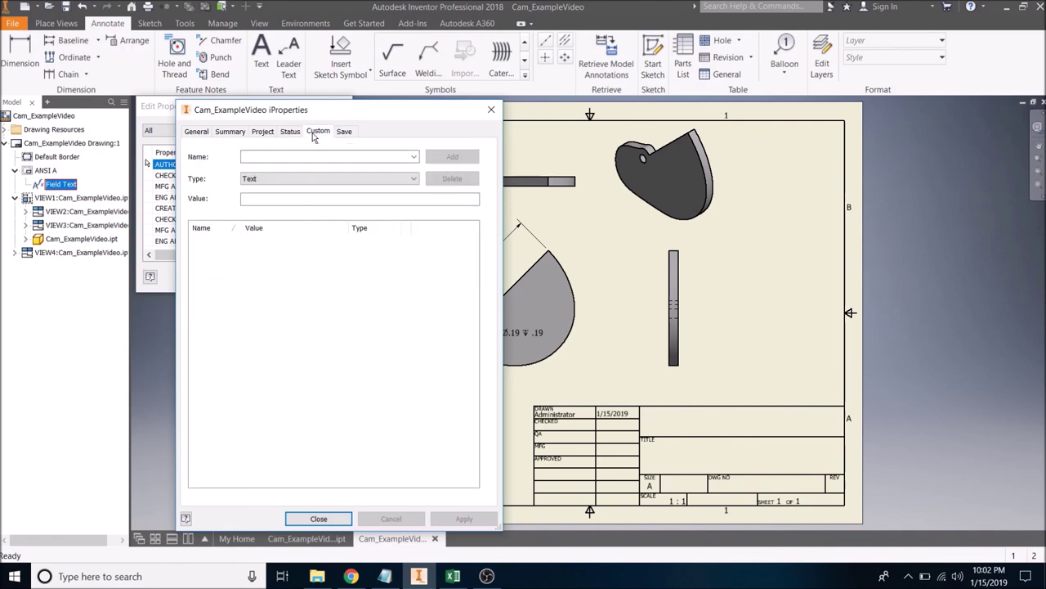
pyautogui.click(231, 133)
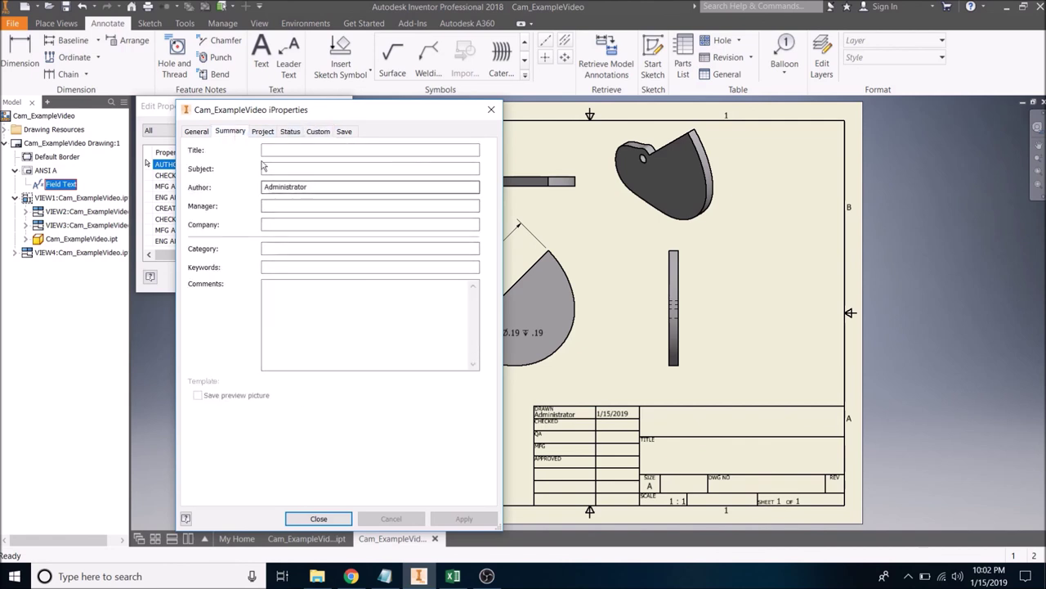
pyautogui.click(198, 131)
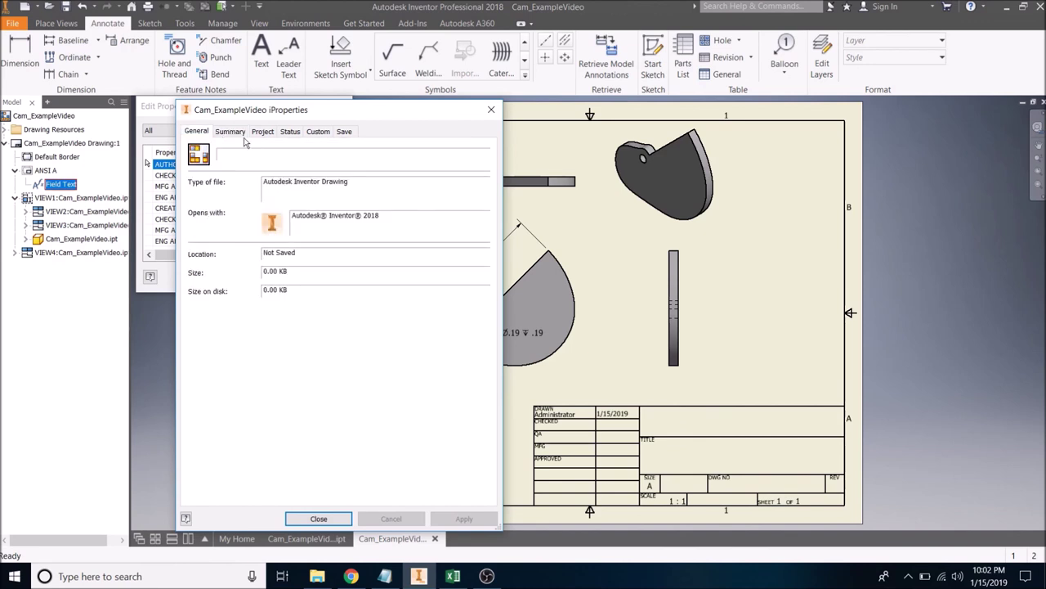
pyautogui.click(231, 132)
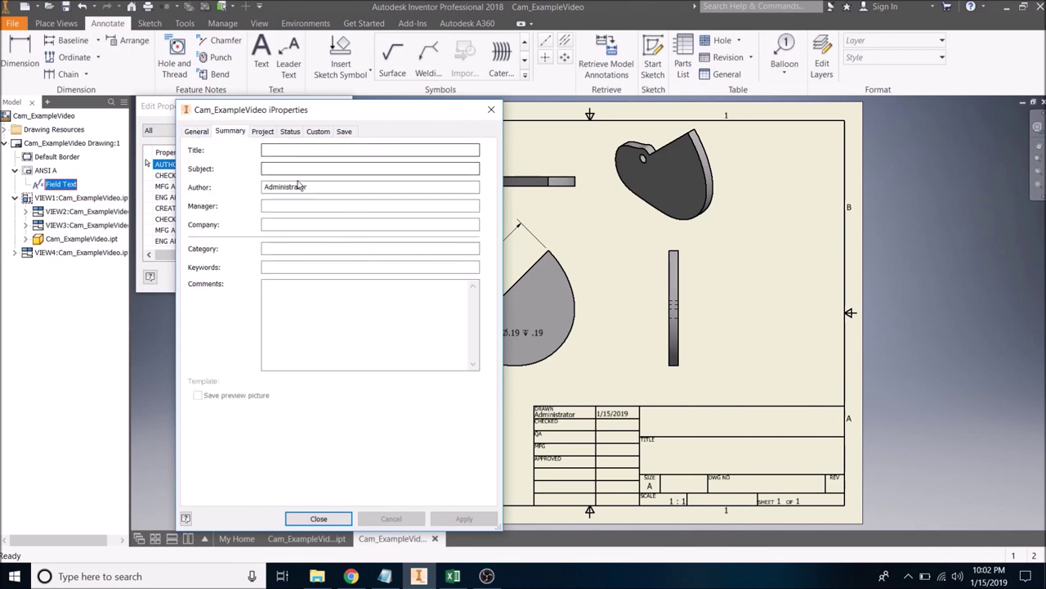
# Replace the Author with the student's name, set Title to 'Example Video Cam', and apply the changes.
pyautogui.moveTo(318, 186); pyautogui.dragTo(244, 189)
pyautogui.write('Bailey HUlsey')
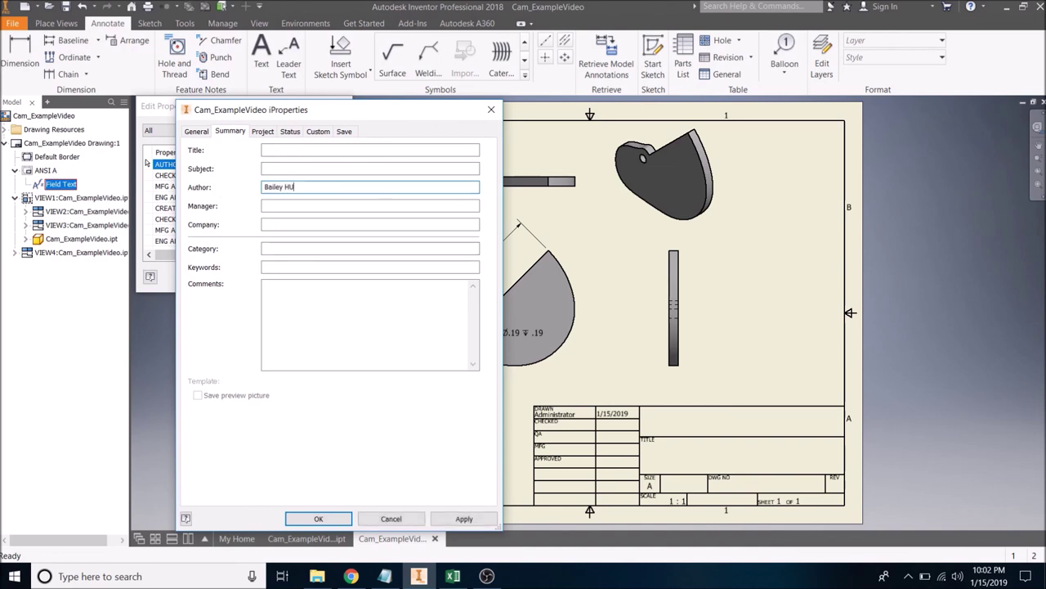
pyautogui.click(349, 151)
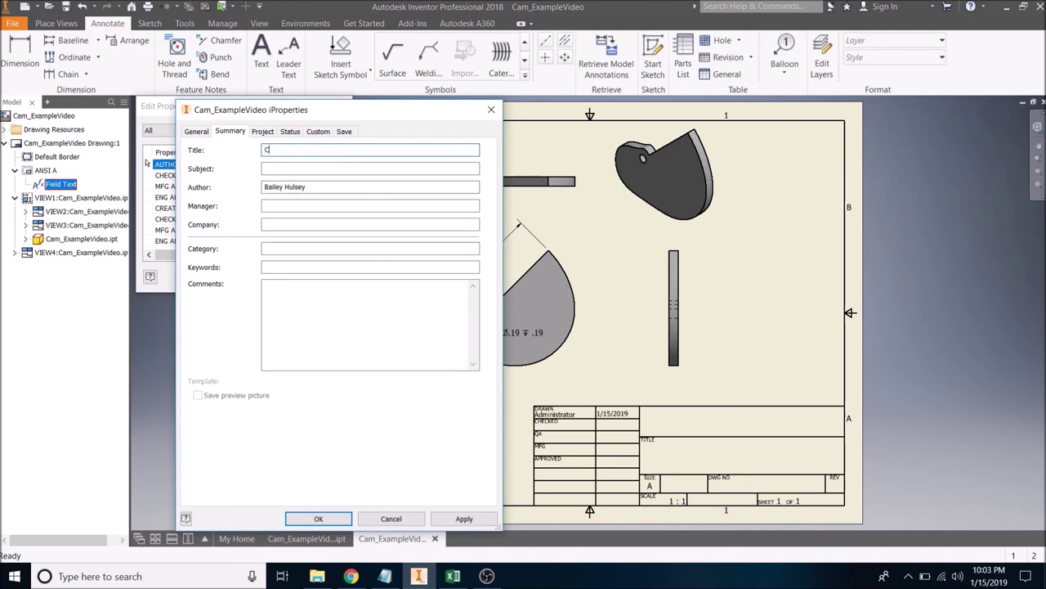
pyautogui.write('Example Video Cam')
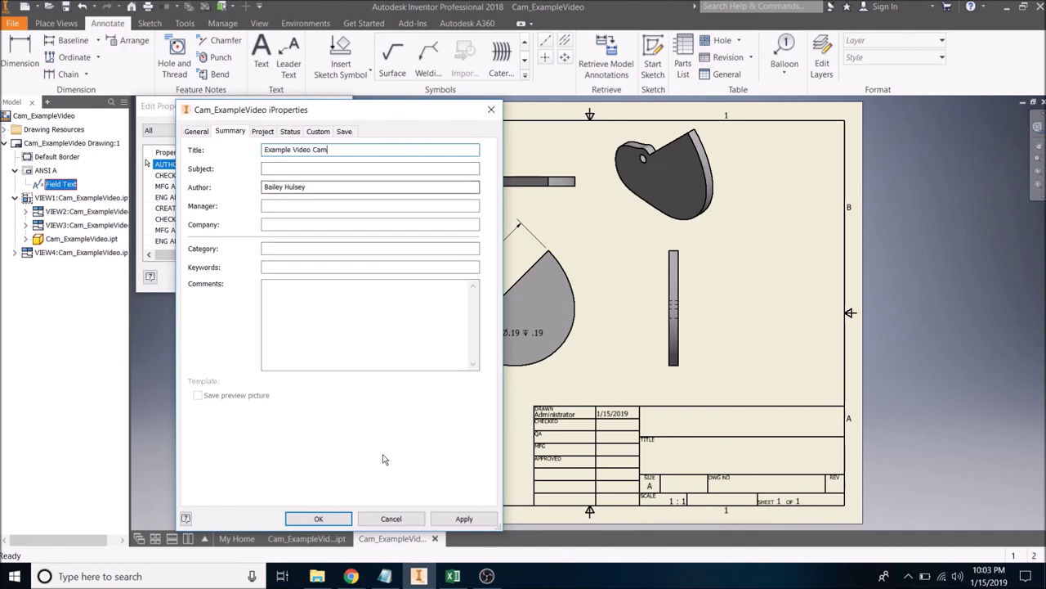
pyautogui.click(463, 517)
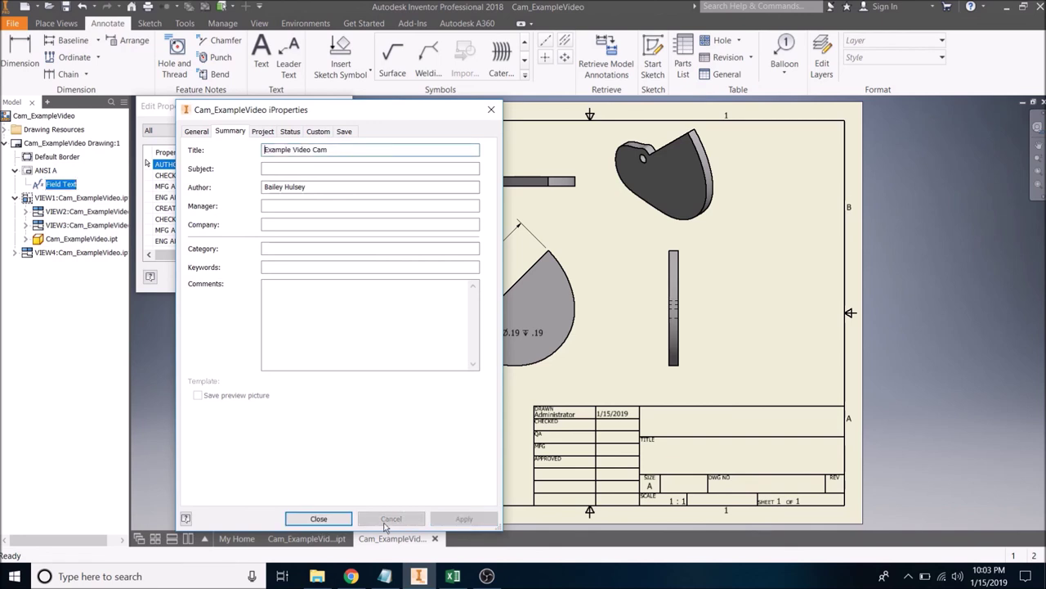
pyautogui.click(318, 518)
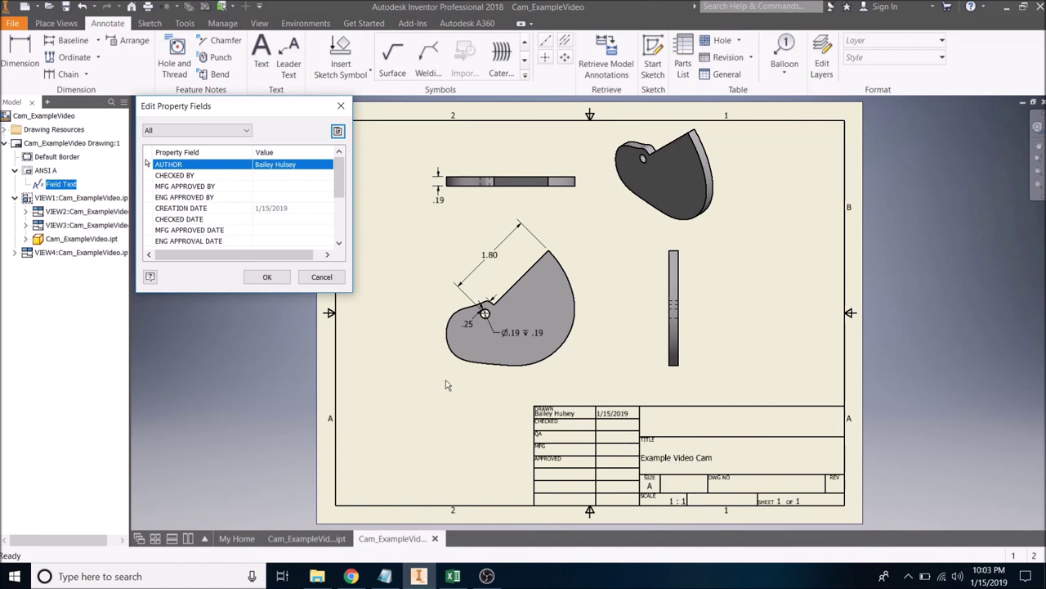
pyautogui.click(269, 278)
# Save the drawing and its dependent part as Cam_ExampleVideo.idw, then switch back to Google Slides.
pyautogui.hotkey('ctrl', 's')
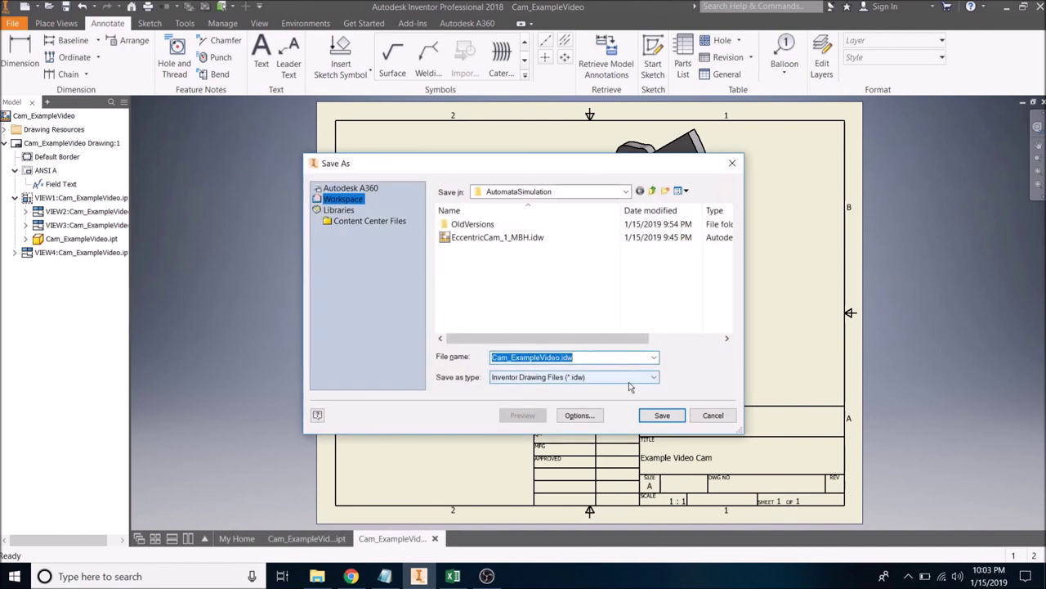
pyautogui.click(662, 416)
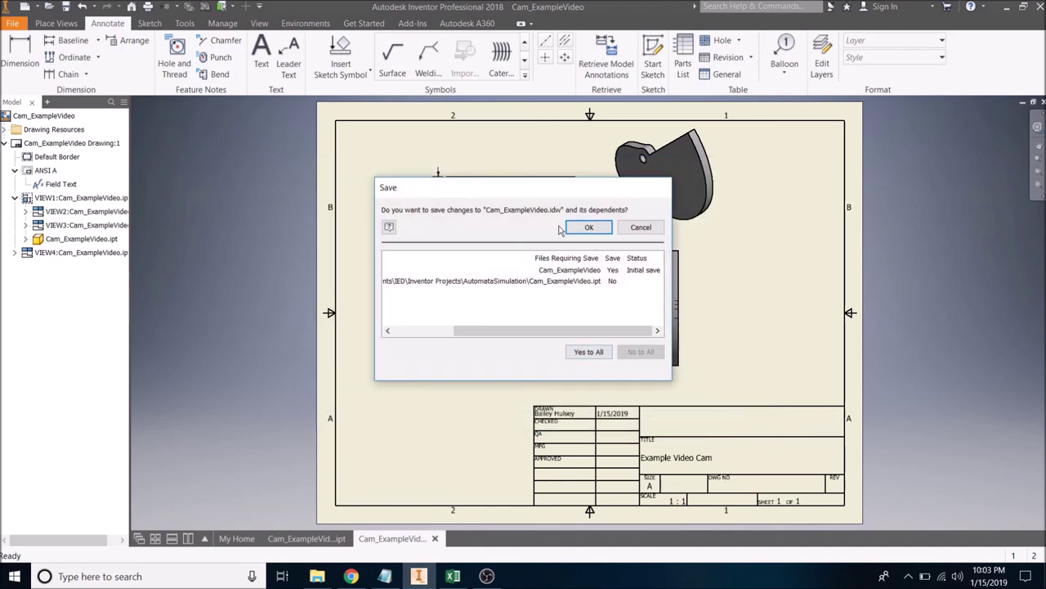
pyautogui.click(590, 352)
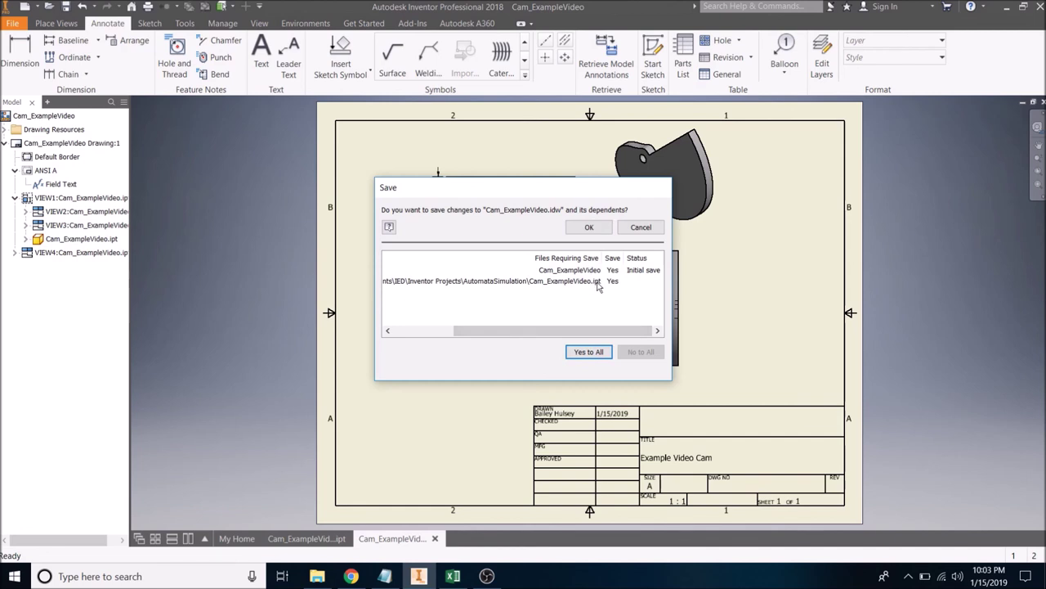
pyautogui.click(590, 229)
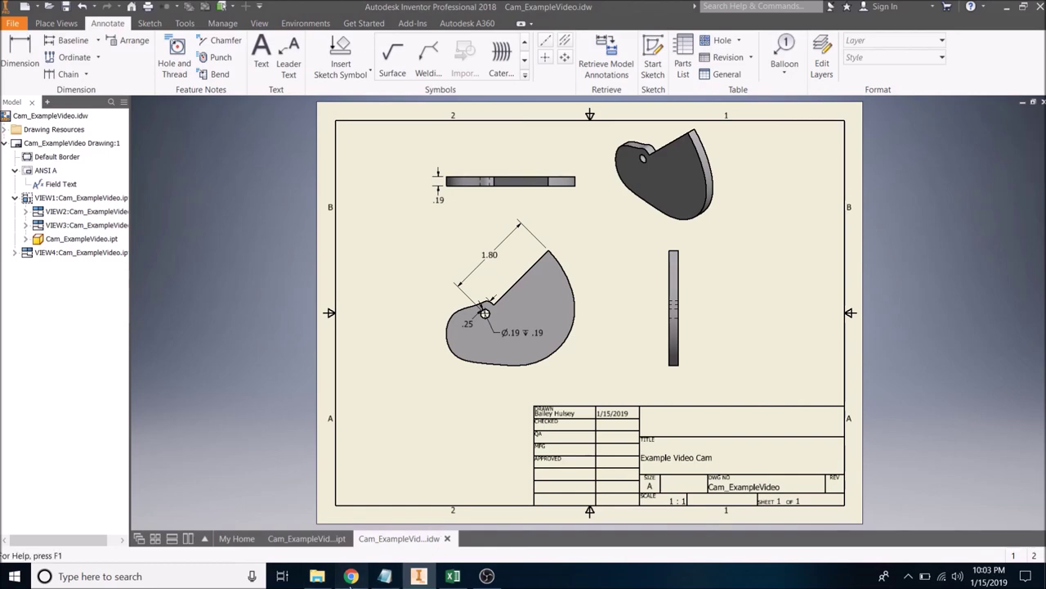
pyautogui.click(351, 575)
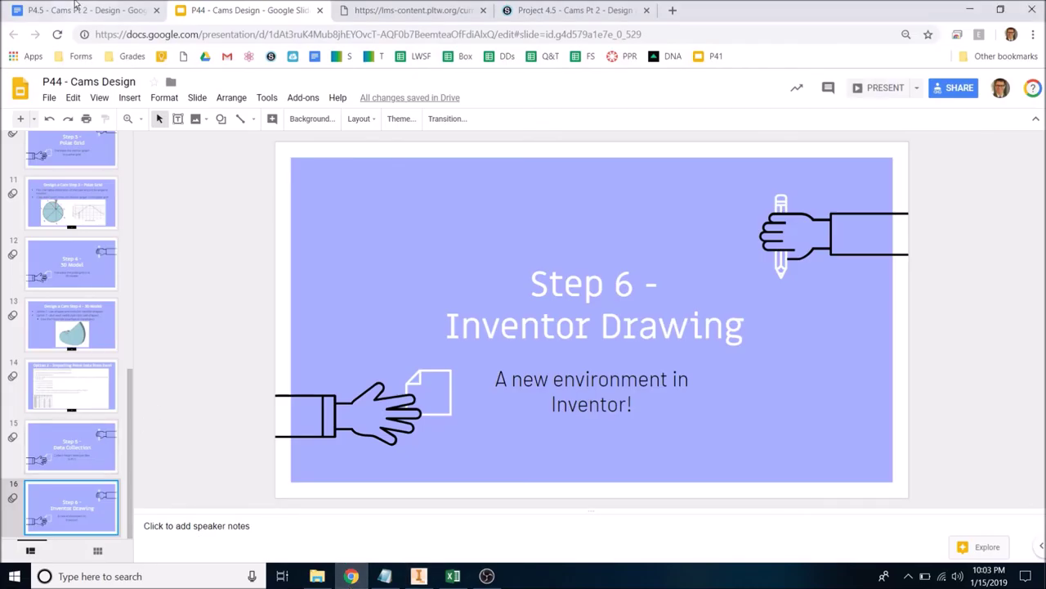